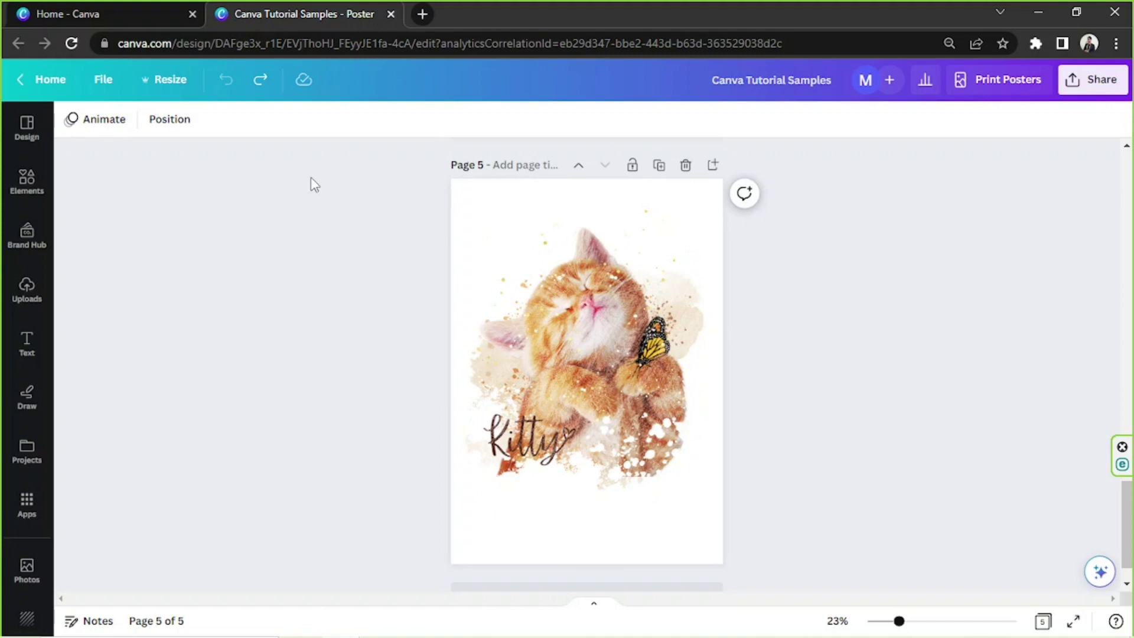
Group all elements of the kitten artwork on page 5 and shift the group slightly down and to the left.
drag(311, 175, 897, 549)
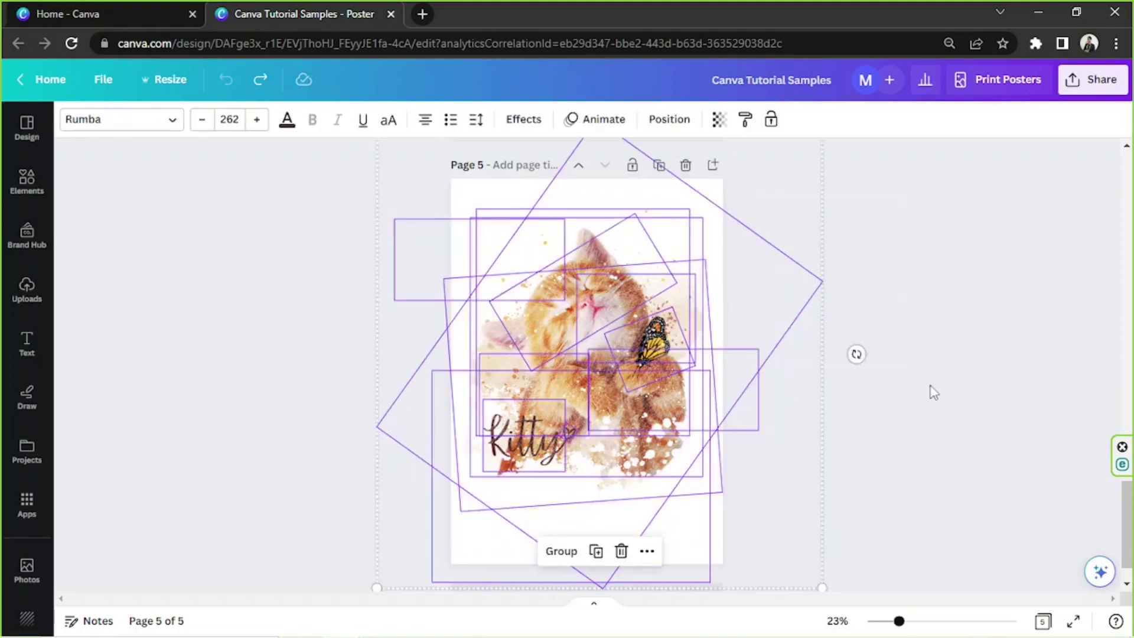
click(932, 391)
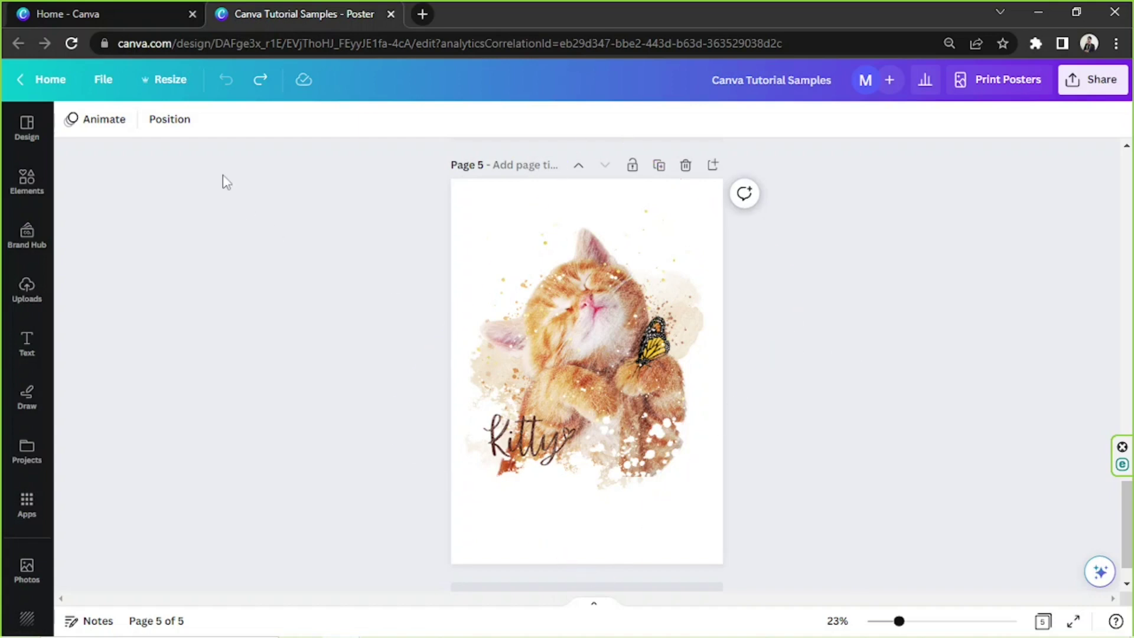
drag(222, 175, 769, 571)
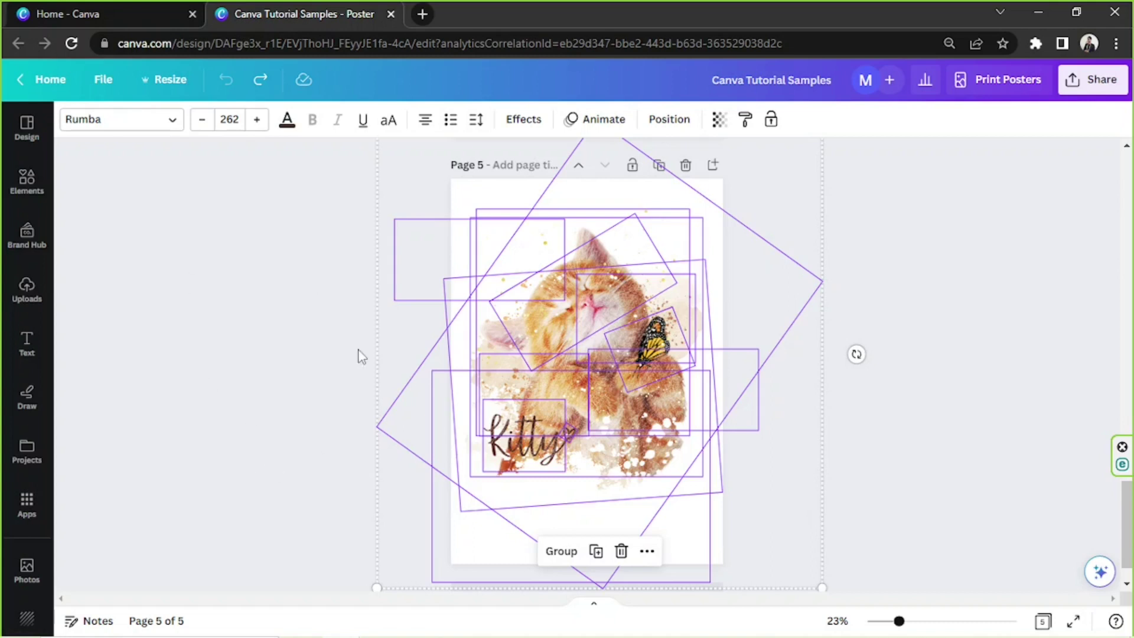
click(228, 348)
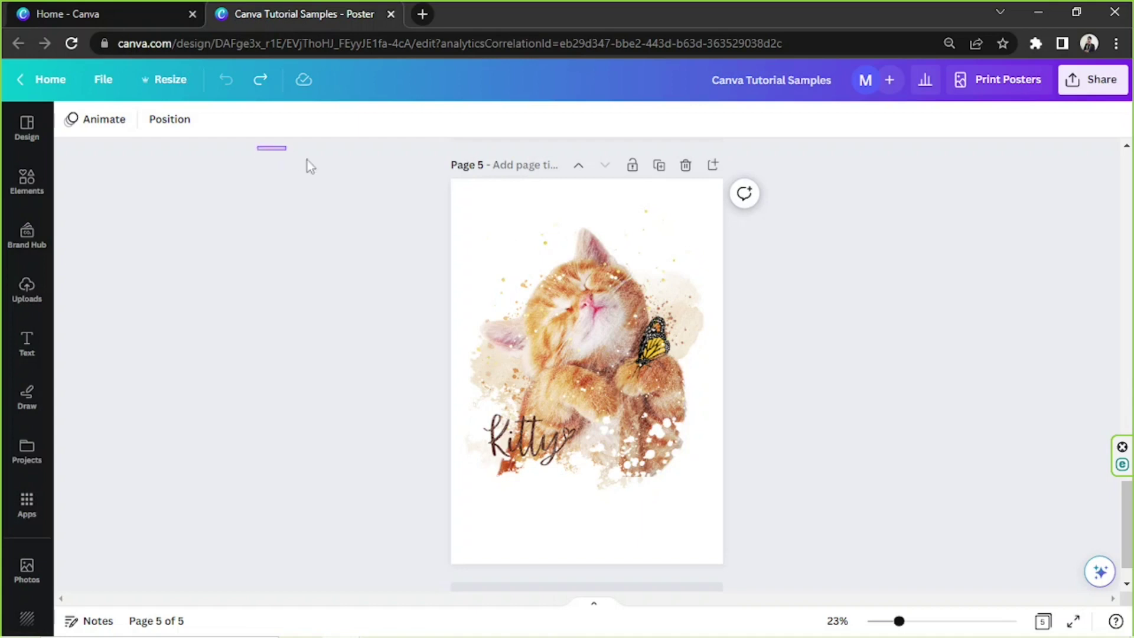
drag(307, 161, 775, 585)
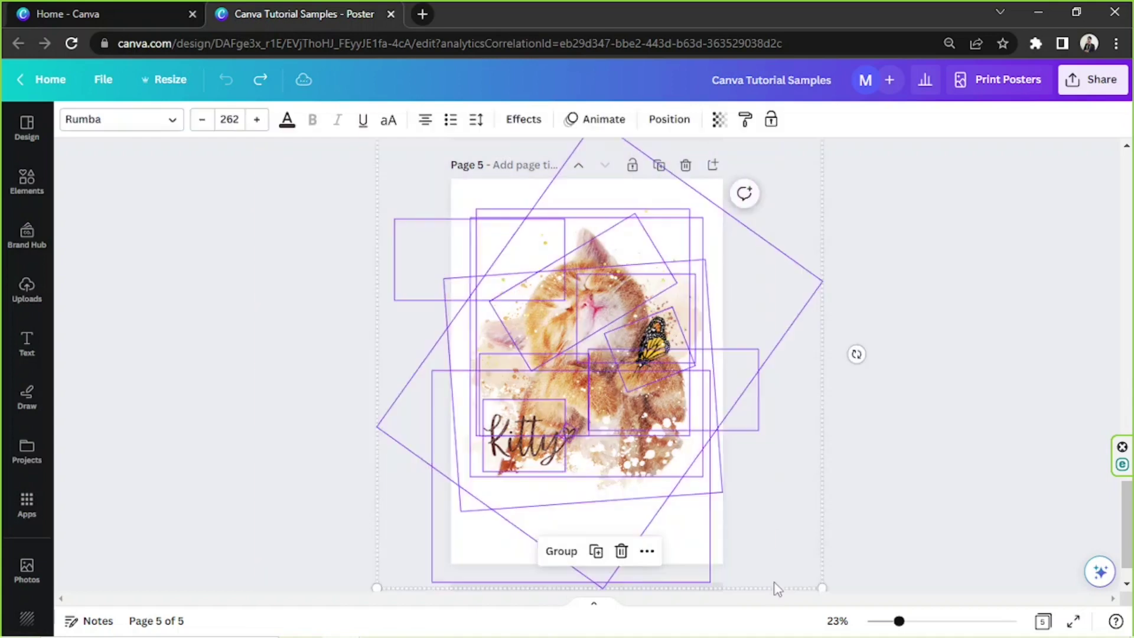
click(797, 394)
key(ctrl+a)
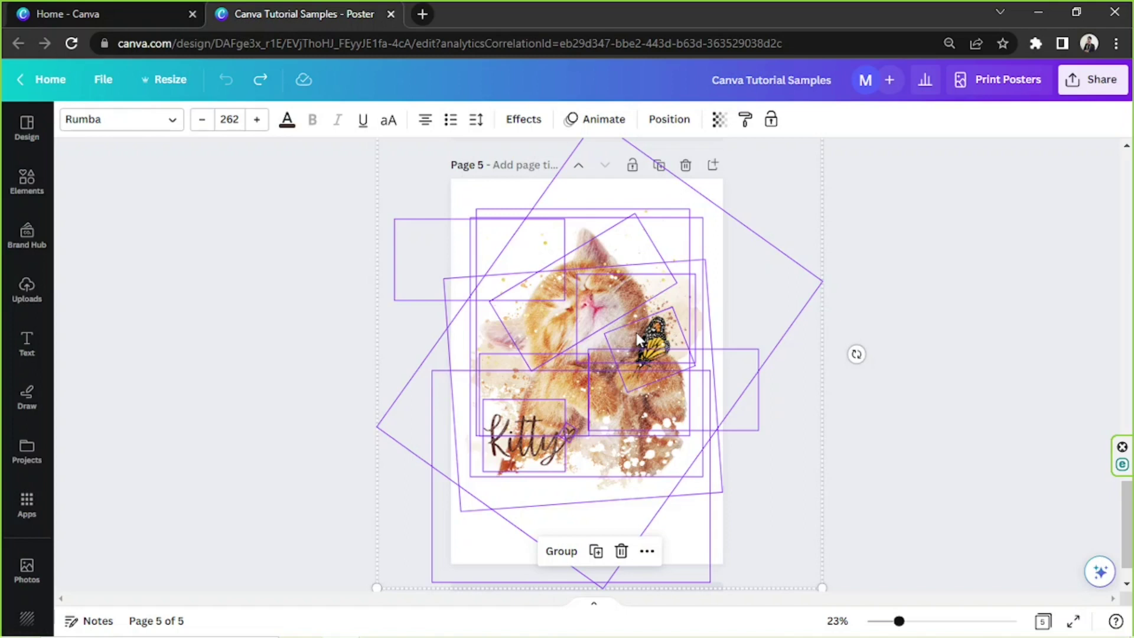
click(560, 551)
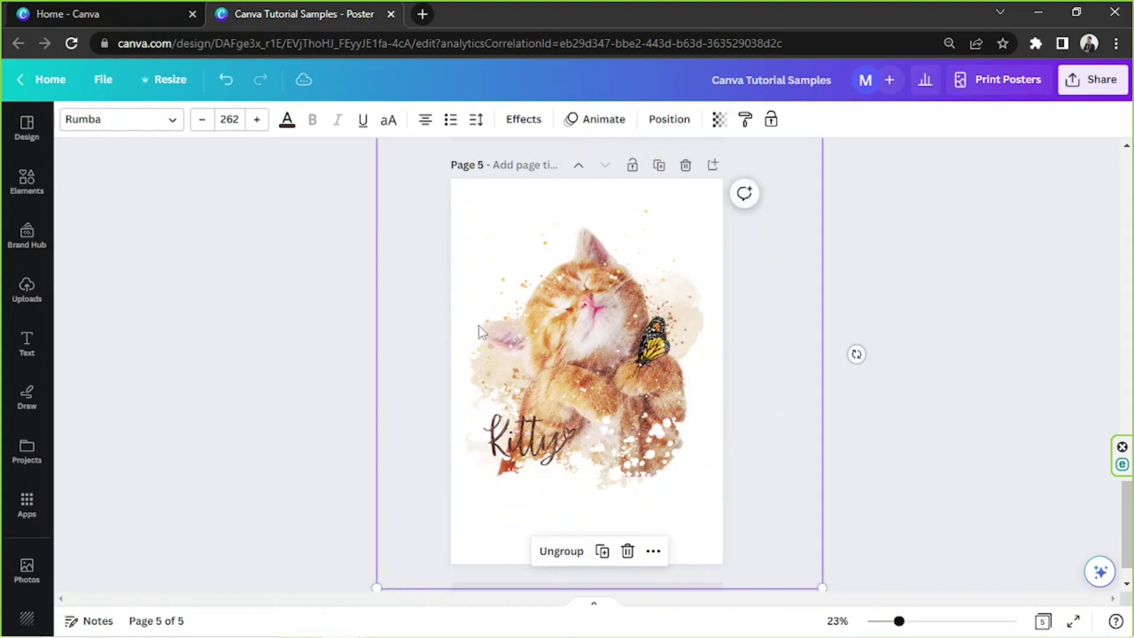
drag(609, 306, 576, 352)
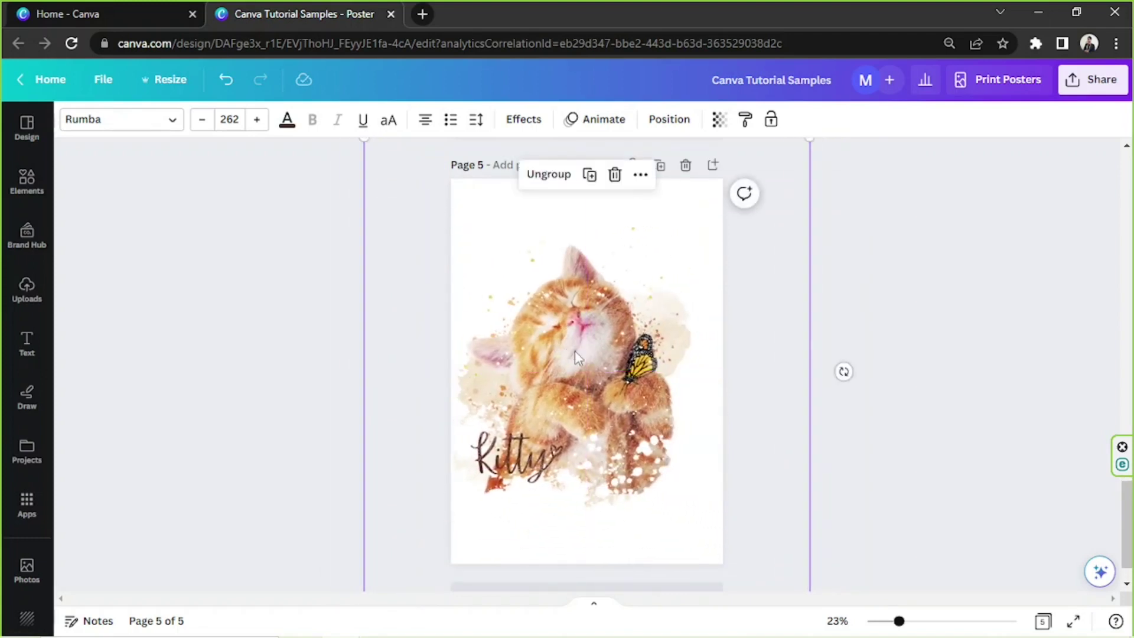
Undo the move and the grouping of the kitten artwork elements on page 5.
click(576, 356)
key(ctrl+z)
key(ctrl+z)
key(ctrl+z)
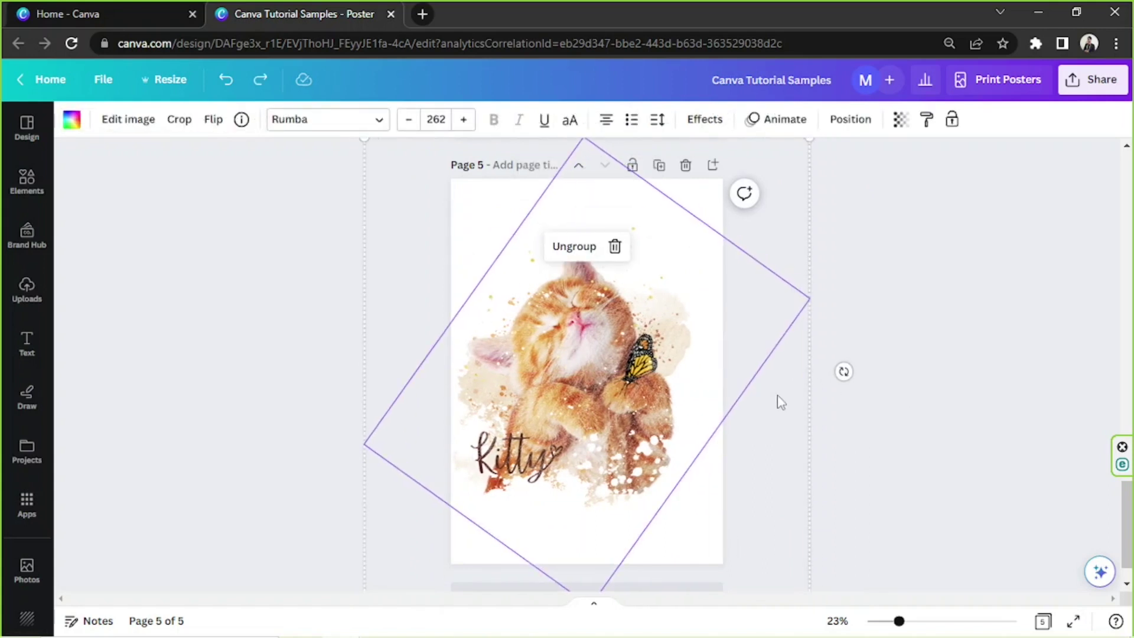
key(ctrl+z)
key(ctrl+z)
key(ctrl+z)
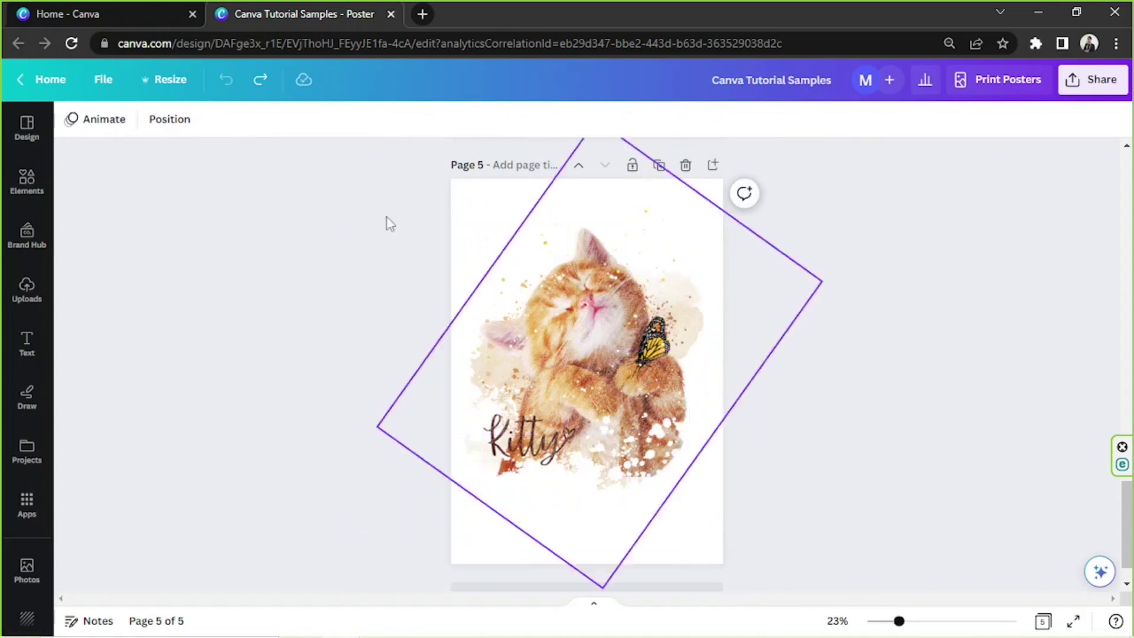
drag(349, 201, 907, 367)
click(907, 366)
Download only the current page 5 as a PNG and save it to the Desktop as Canva Tutorial Samples.
click(1090, 89)
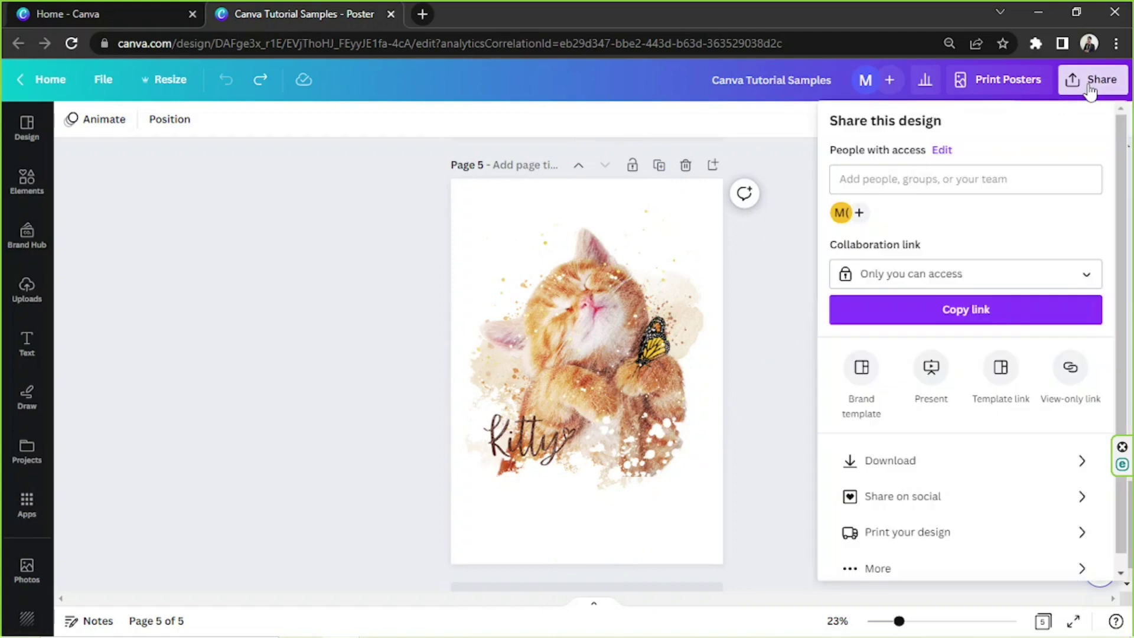
click(898, 460)
click(937, 184)
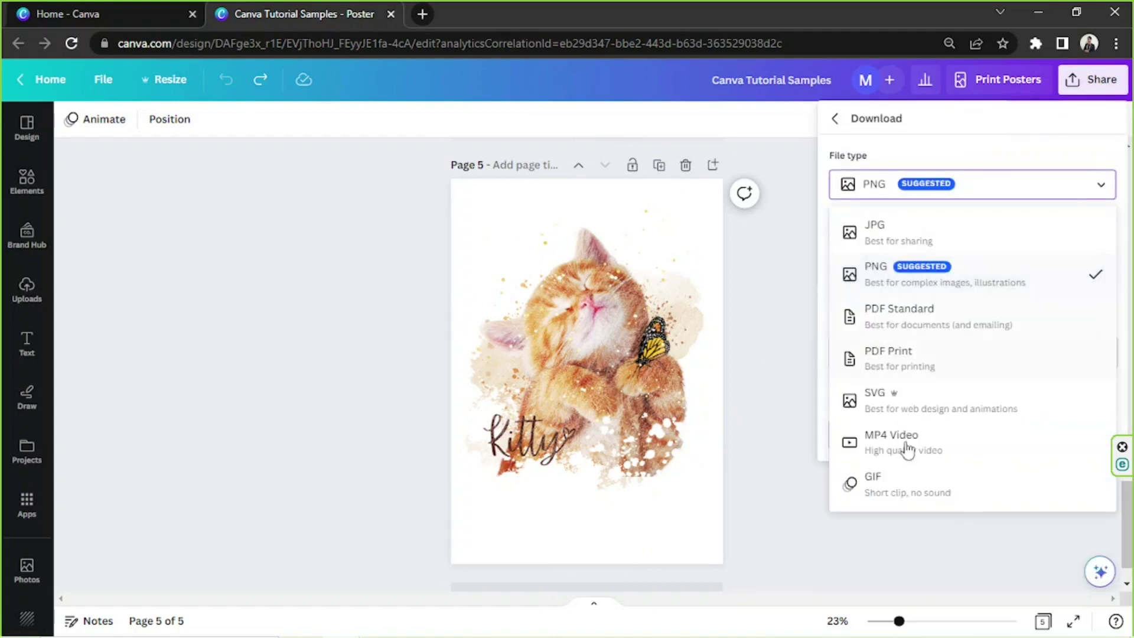
click(961, 187)
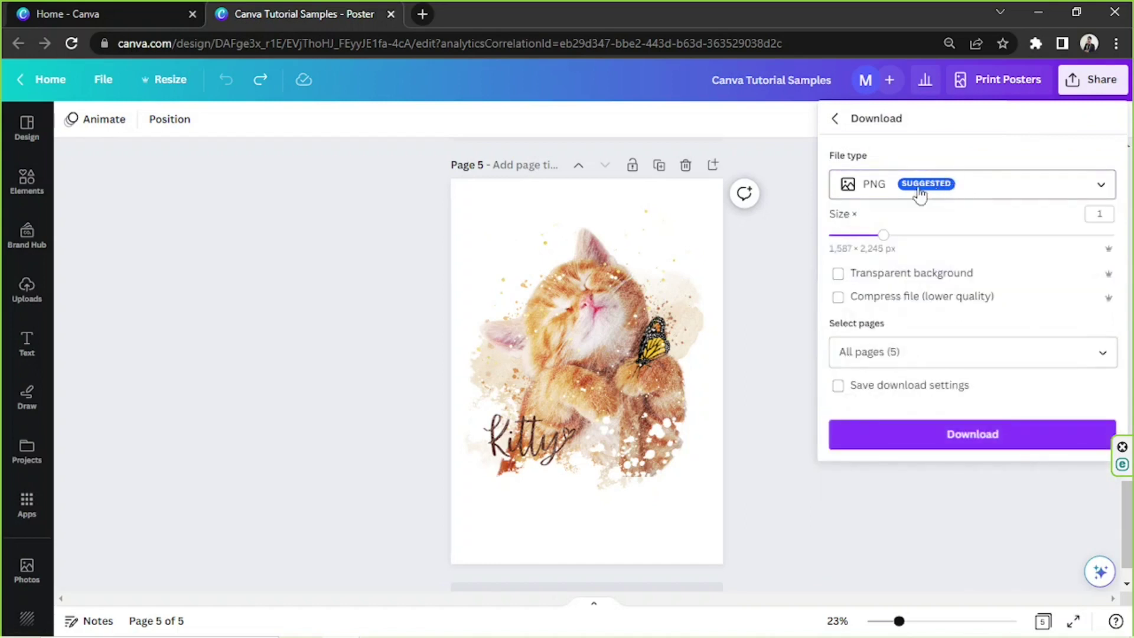
click(880, 276)
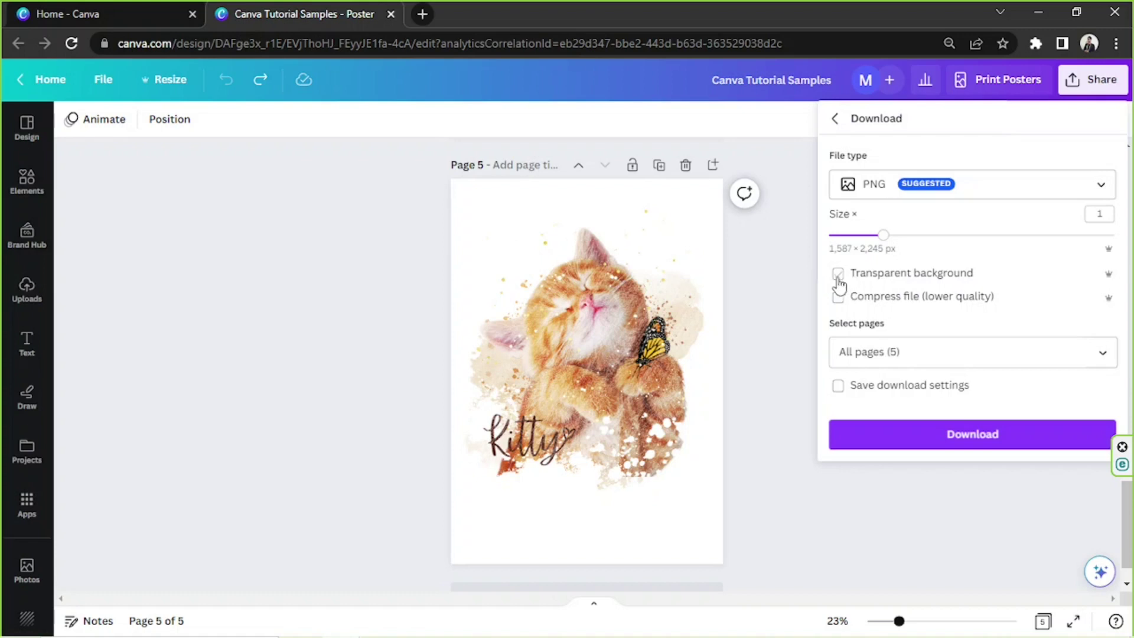
click(913, 352)
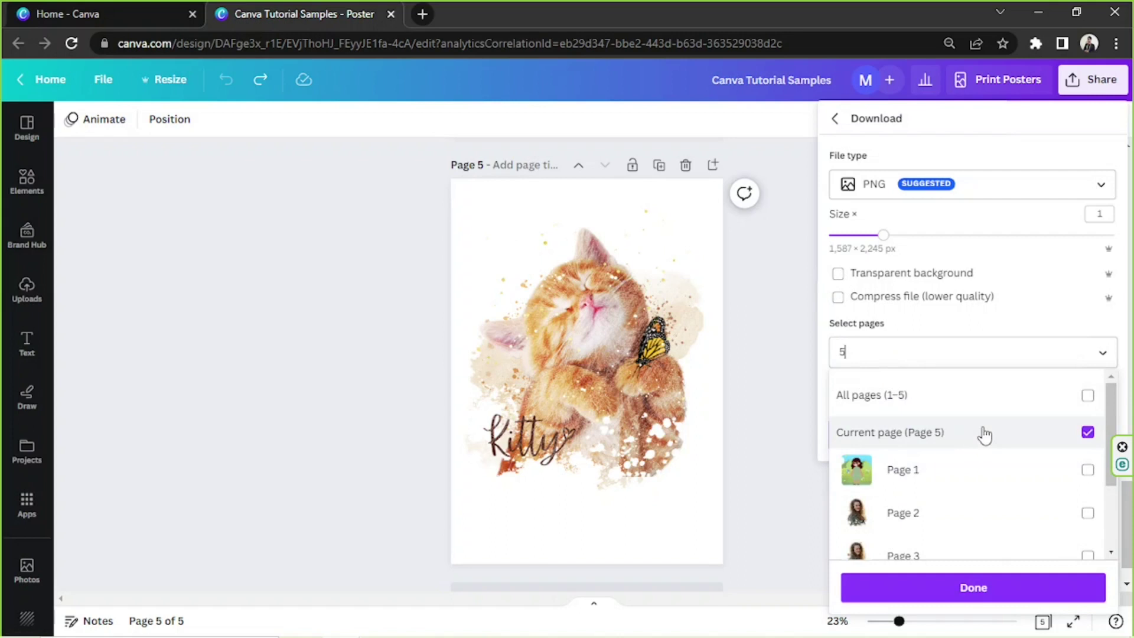
click(940, 346)
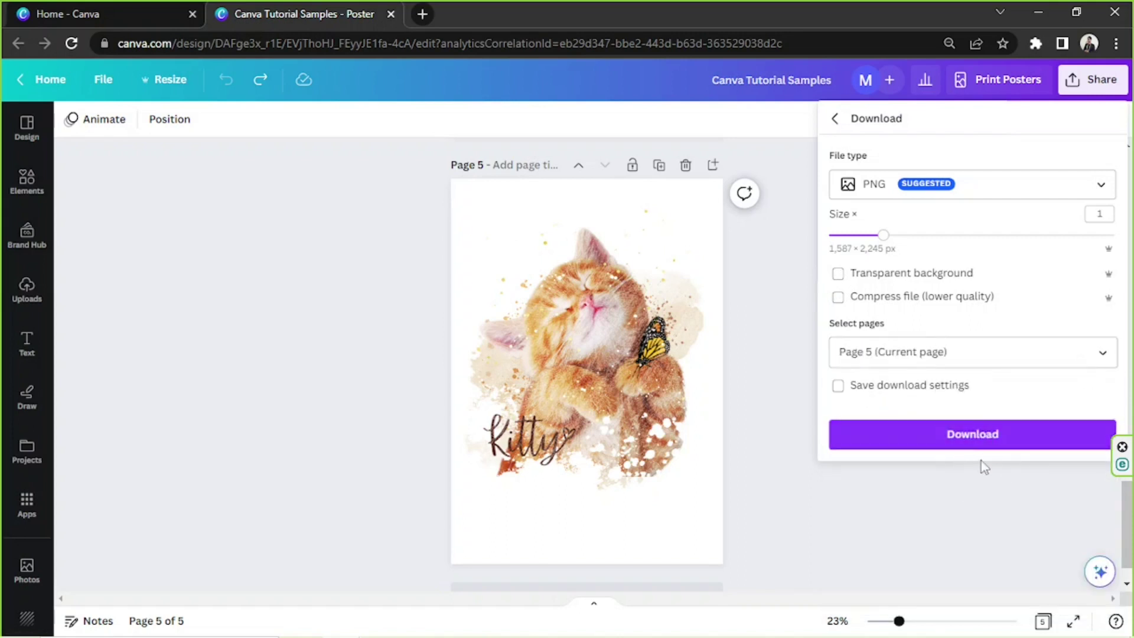
click(978, 440)
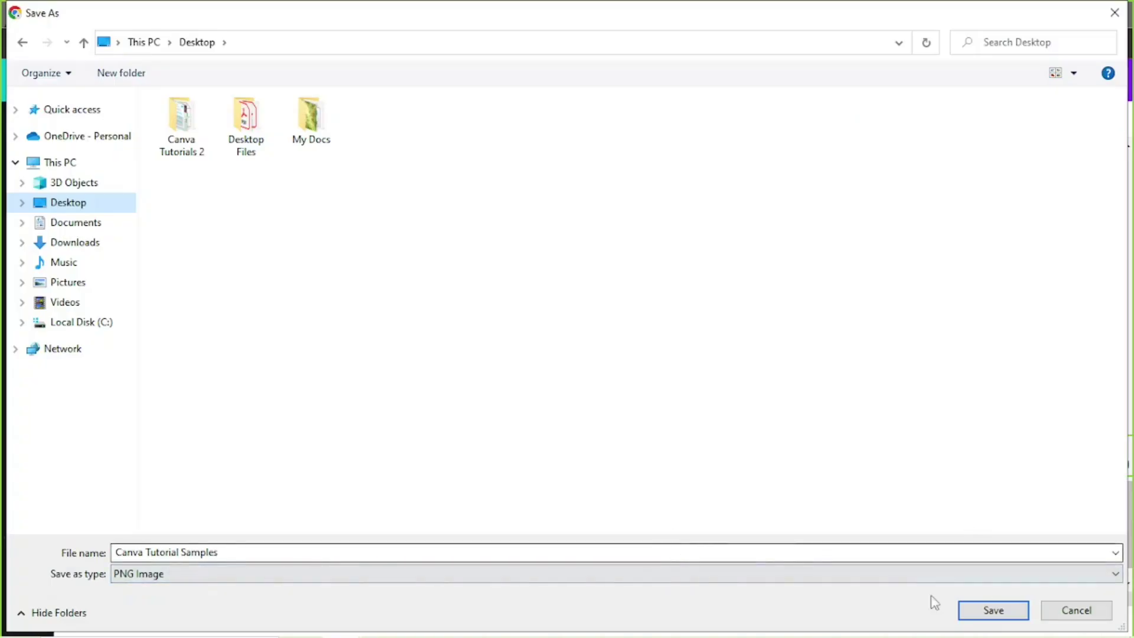
click(988, 612)
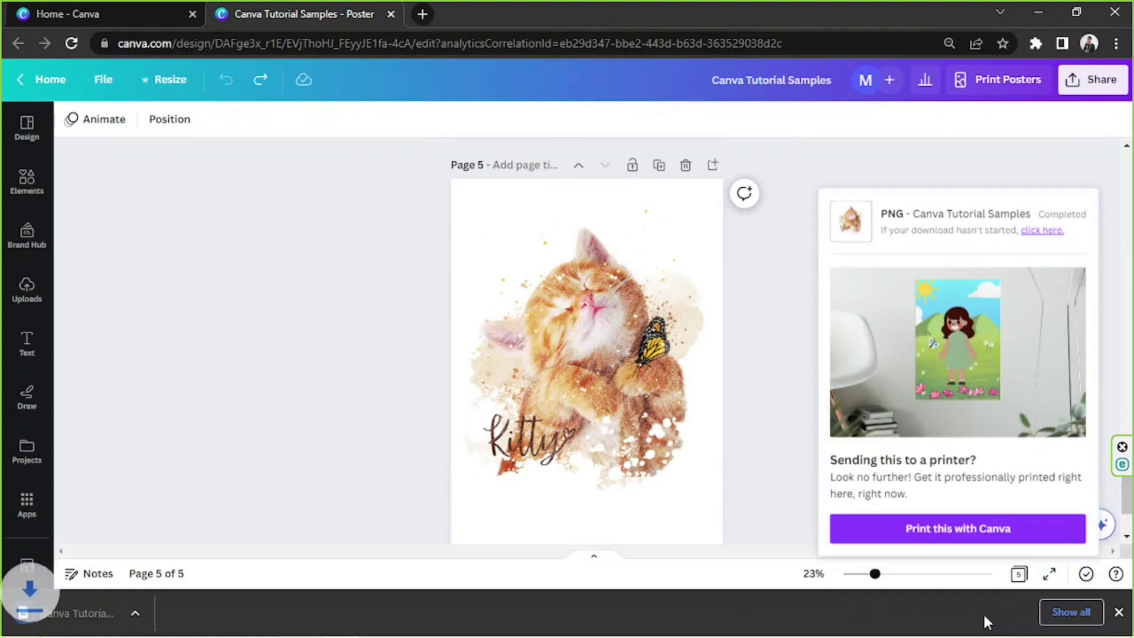
click(339, 323)
Add a new blank page after page 5 of the poster design.
scroll(344, 324, down, 3)
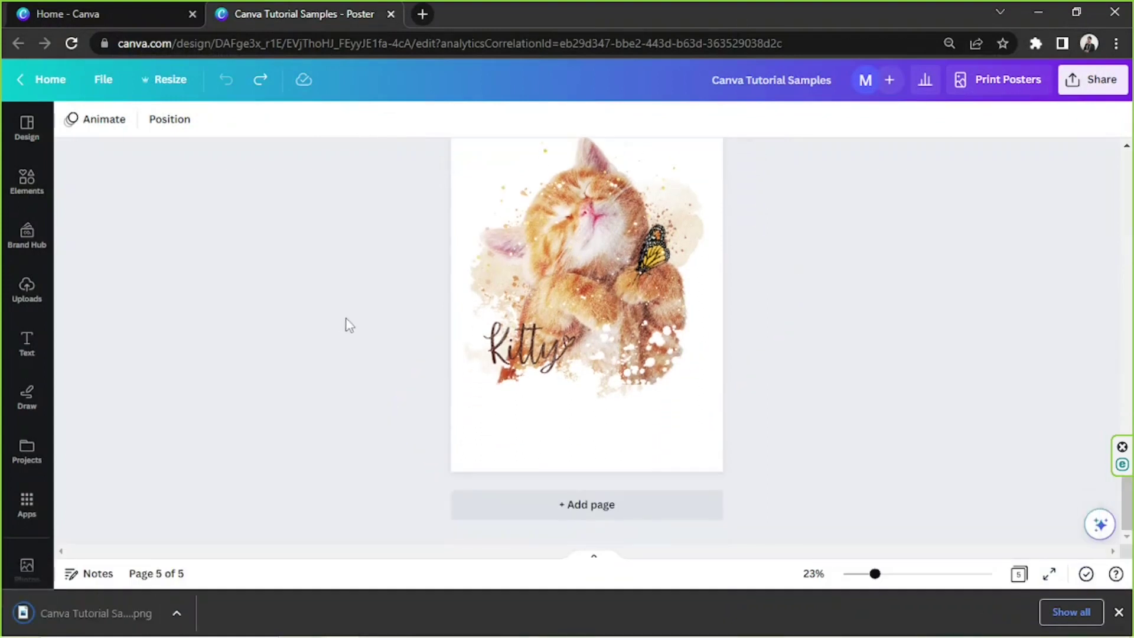
click(615, 513)
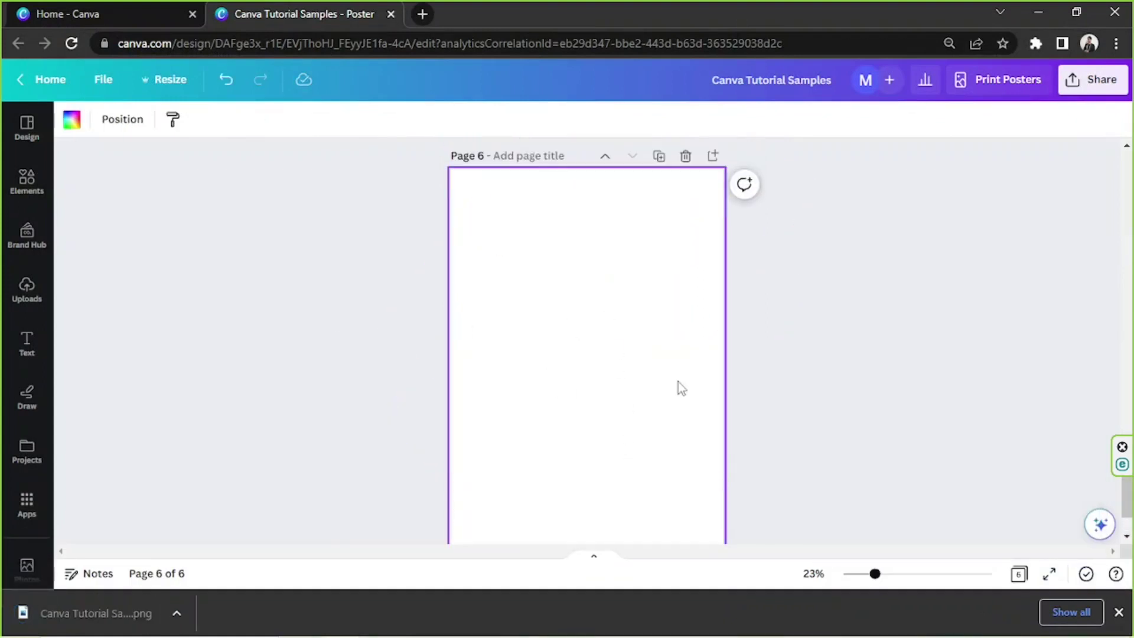
drag(1127, 502, 1128, 506)
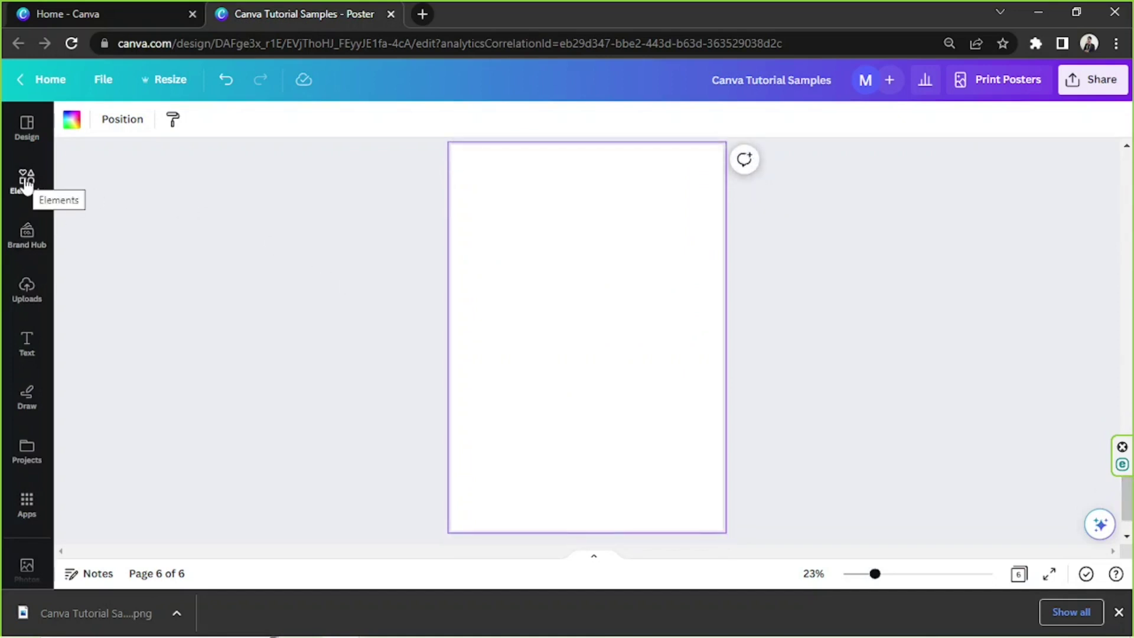
Upload the Canva Tutorial Samples image from the Desktop to the uploaded images.
click(27, 289)
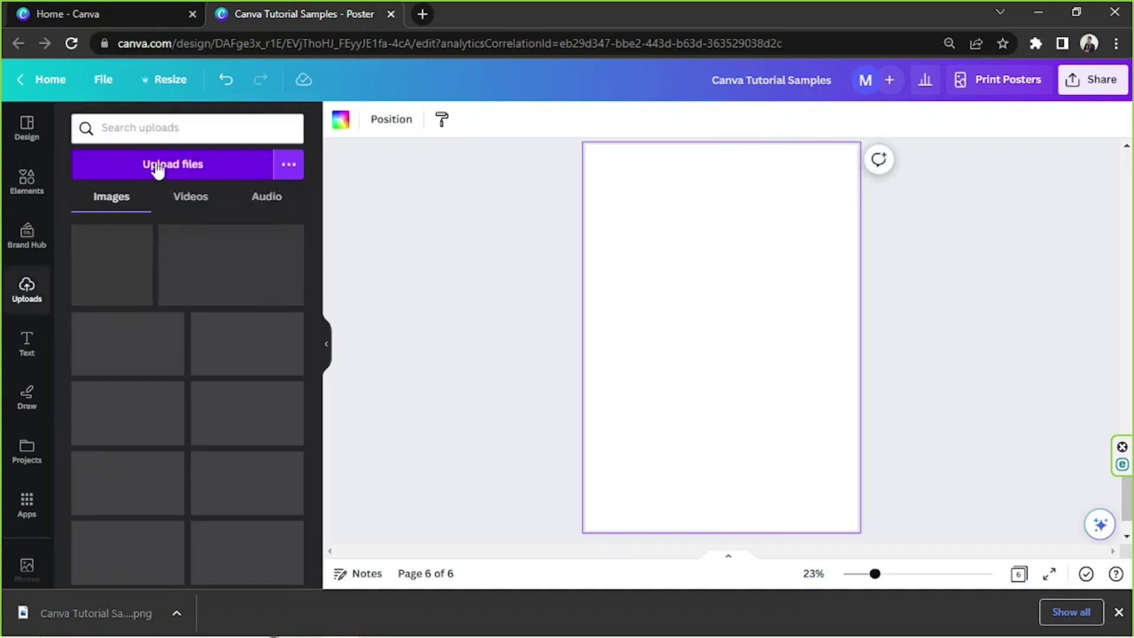
click(182, 170)
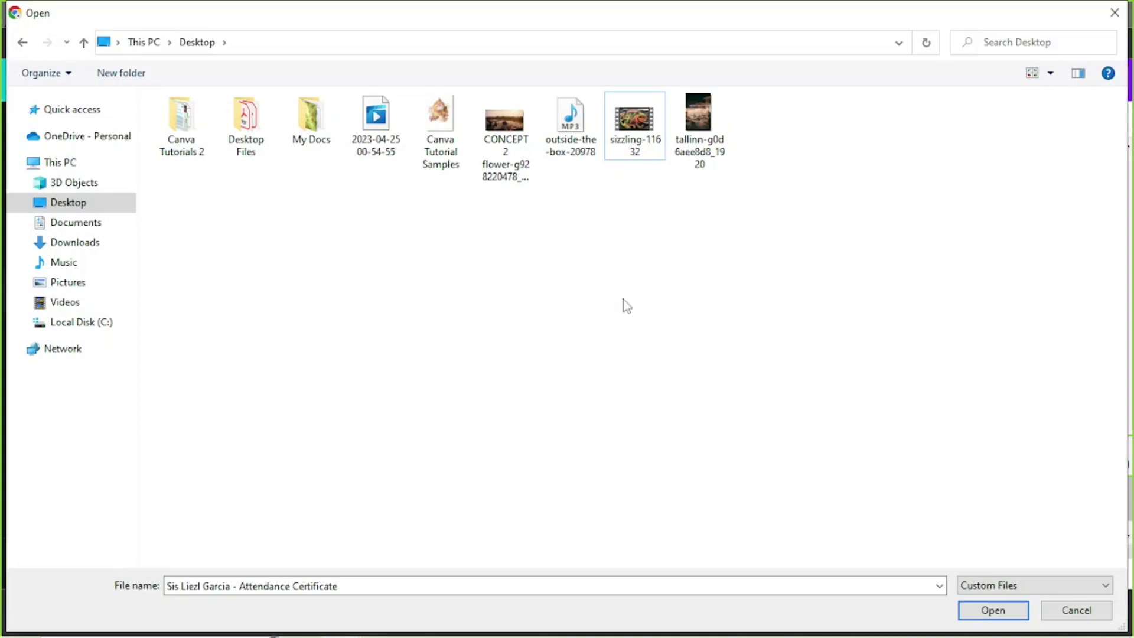
click(455, 155)
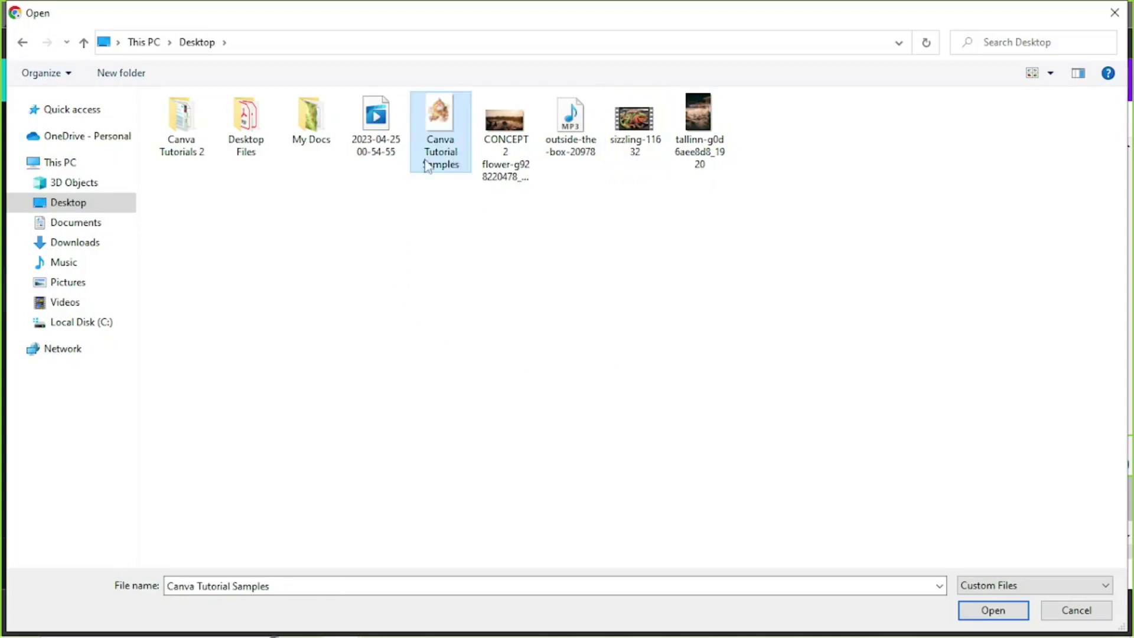
click(1007, 610)
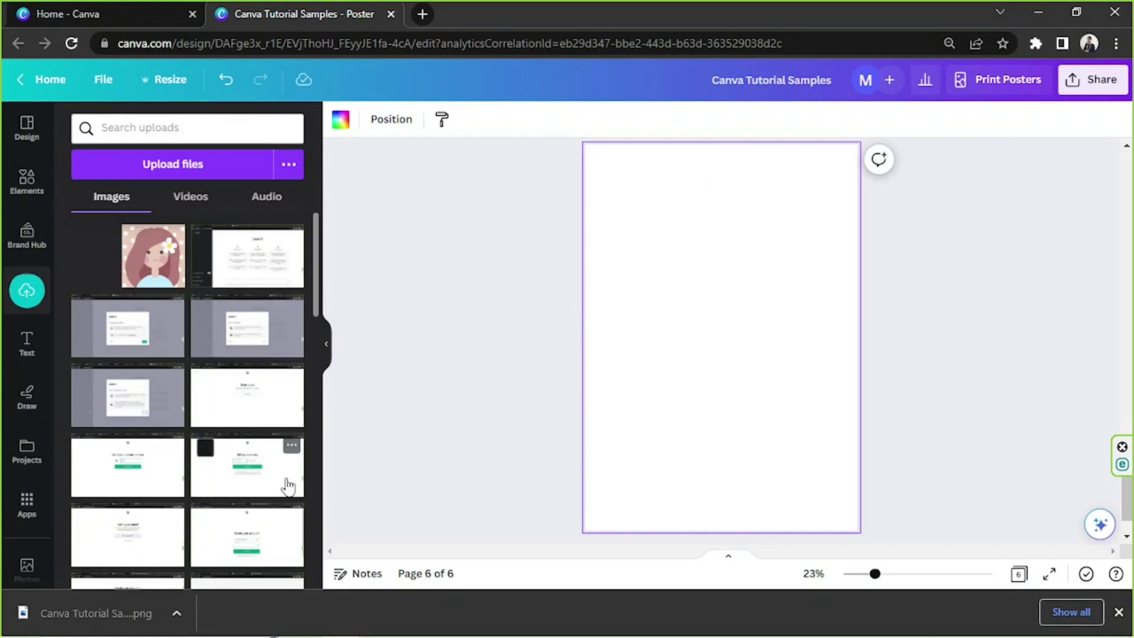
Place the uploaded kitten image on page 6 and shift it slightly up and to the left.
click(81, 273)
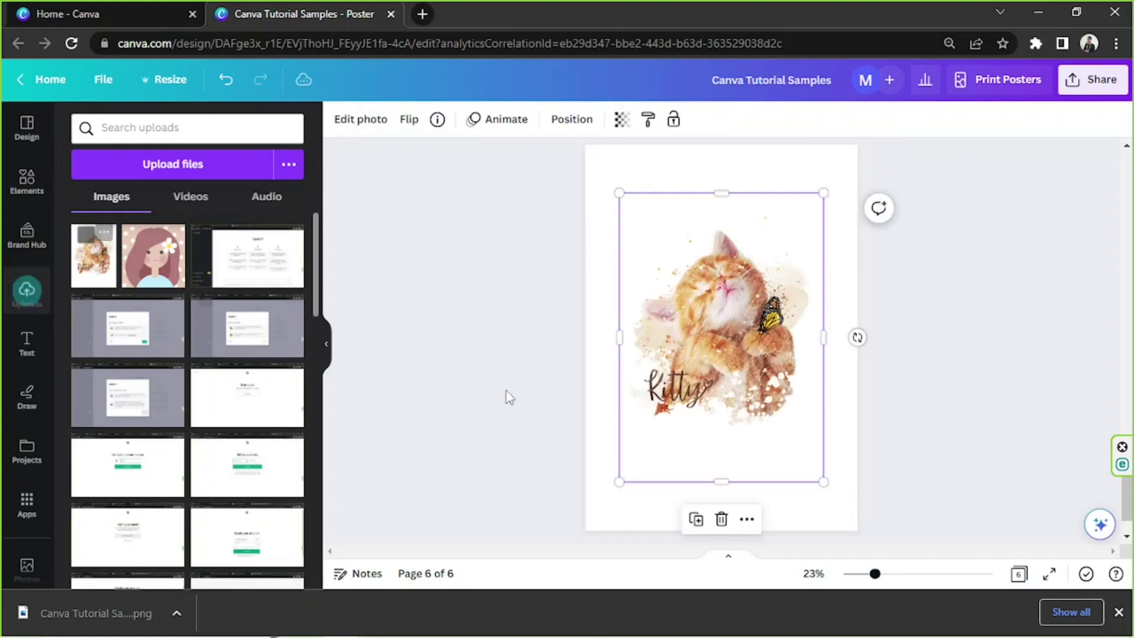
drag(755, 433, 740, 396)
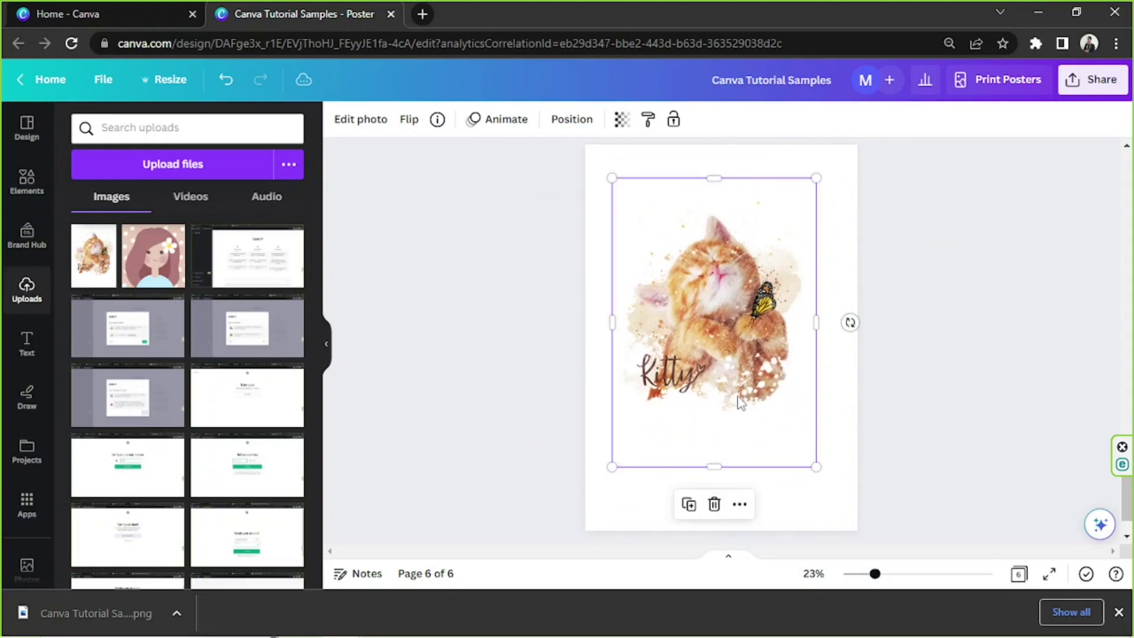
click(816, 523)
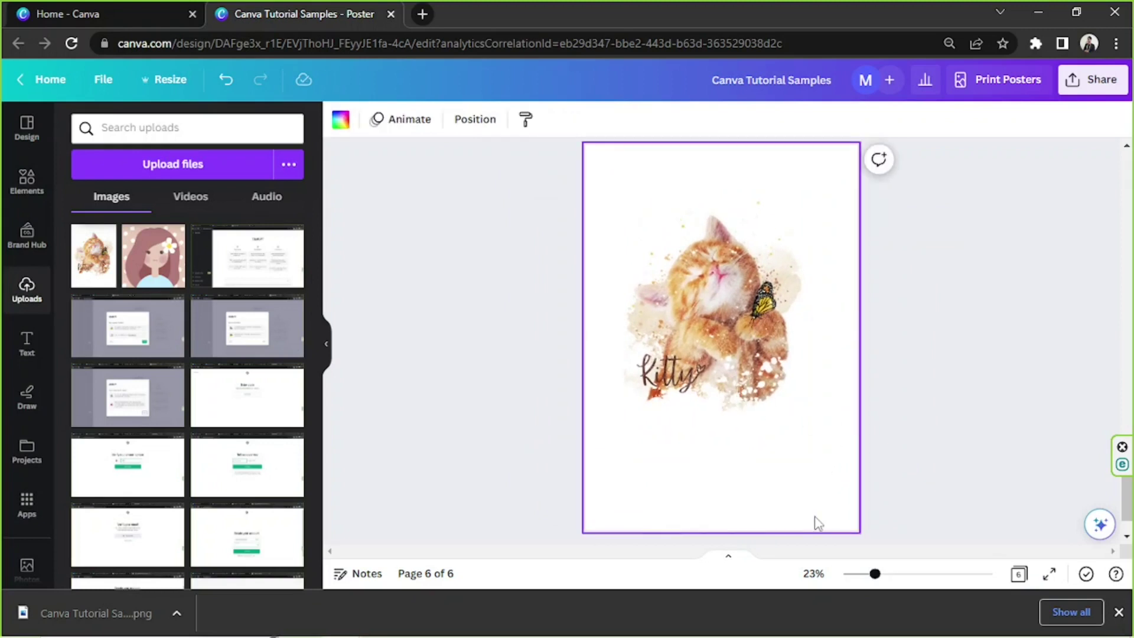
Set the background colour of page 6 to the light beige document colour.
click(344, 133)
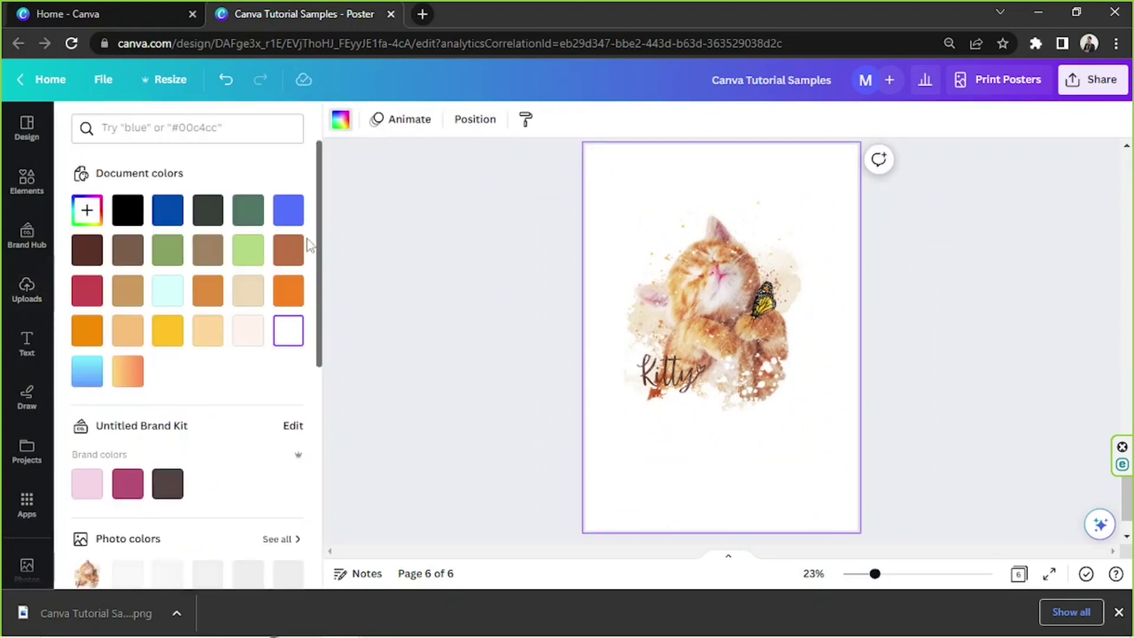
click(797, 414)
click(811, 531)
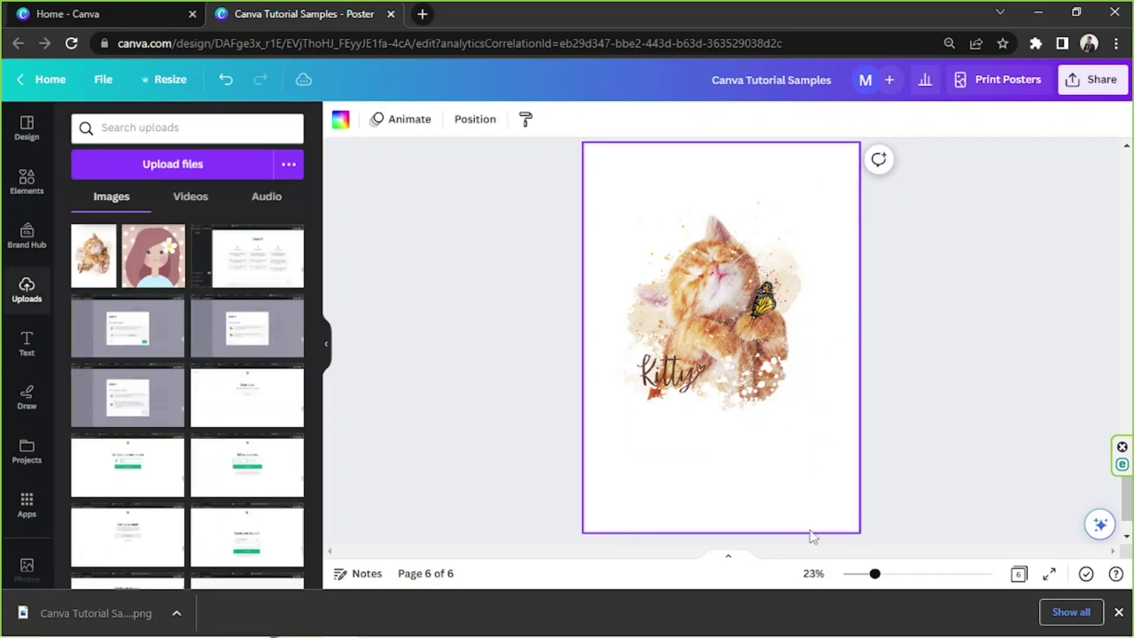
click(343, 121)
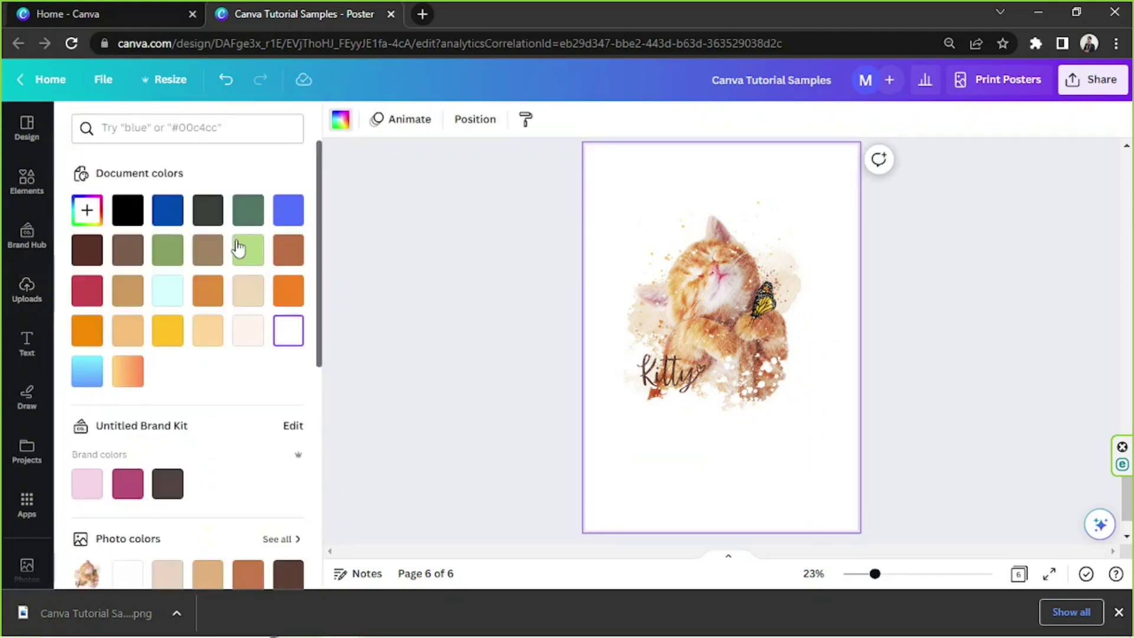
click(239, 288)
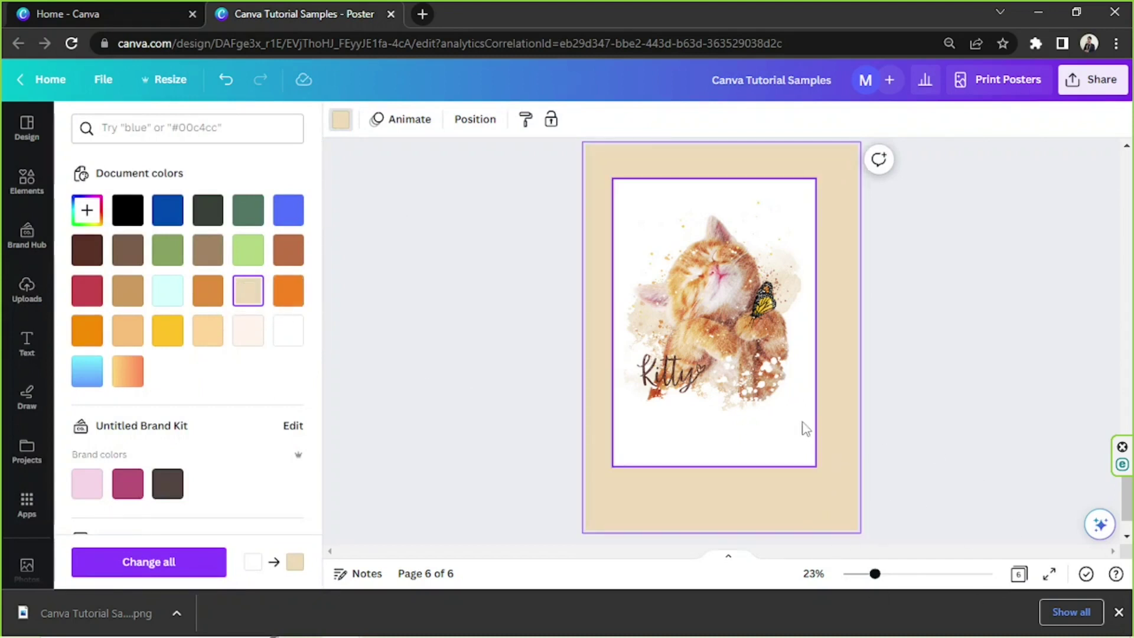
Move the kitten image to the centre of page 6 and remove its background with BG Remover.
drag(801, 420, 808, 434)
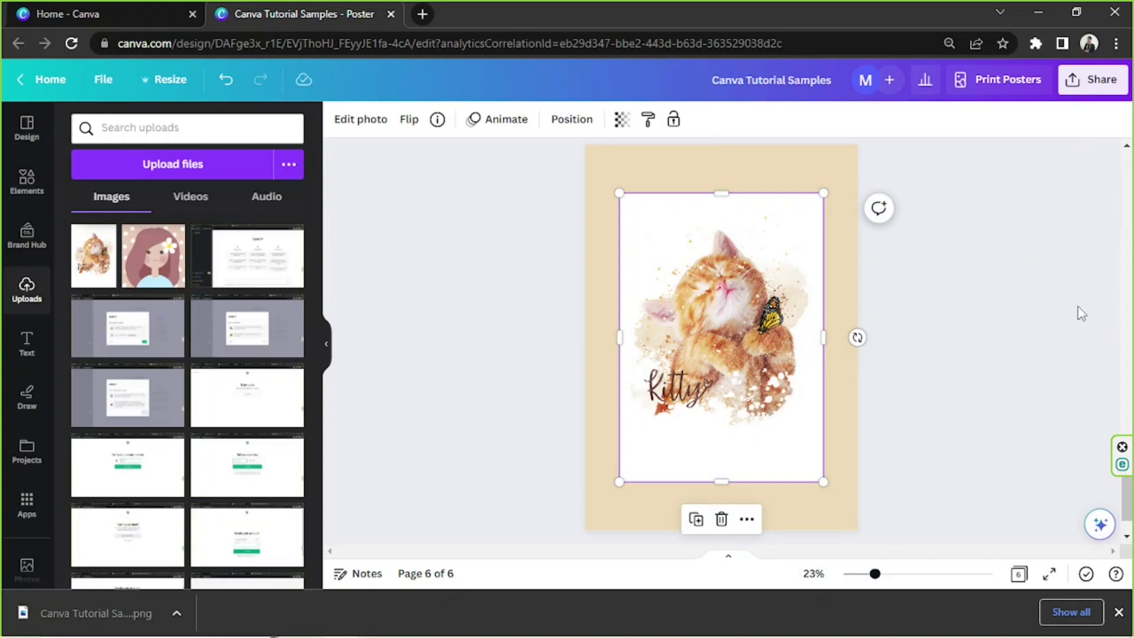
click(762, 171)
click(733, 287)
click(371, 120)
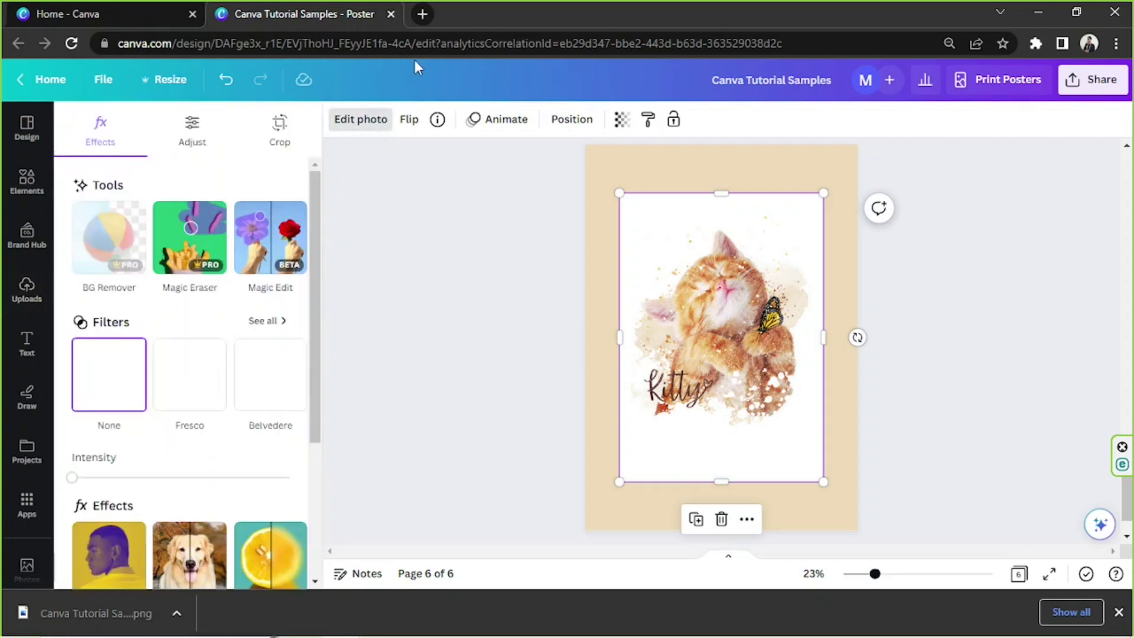
click(116, 248)
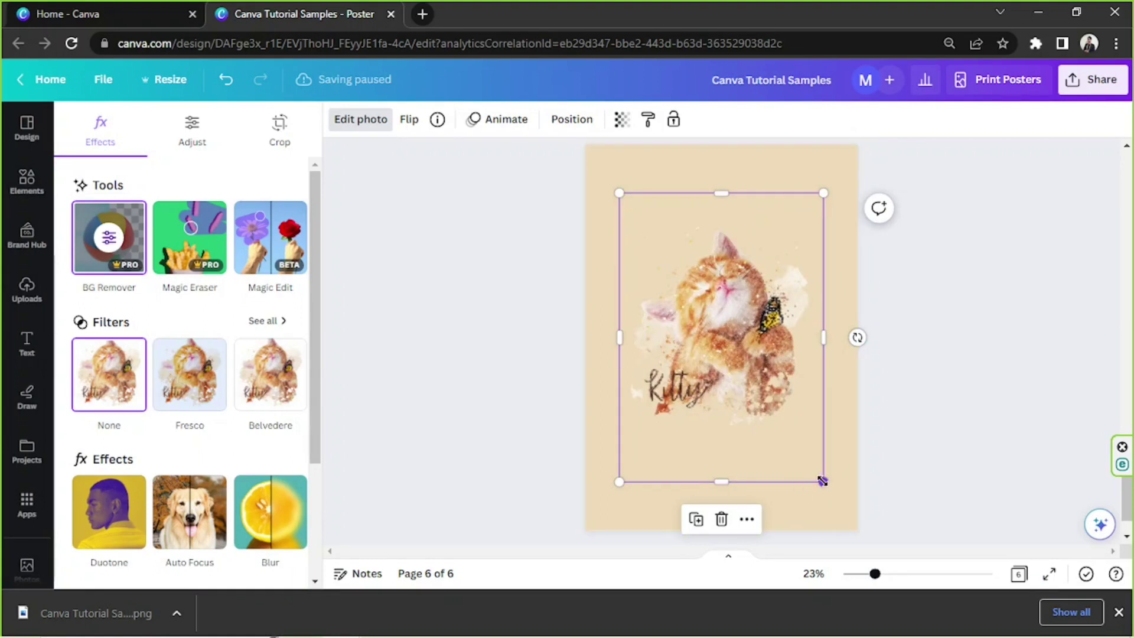
Enlarge the kitten image on page 6 to about 41.3 by 58.5 and centre it on the page.
drag(824, 482, 839, 503)
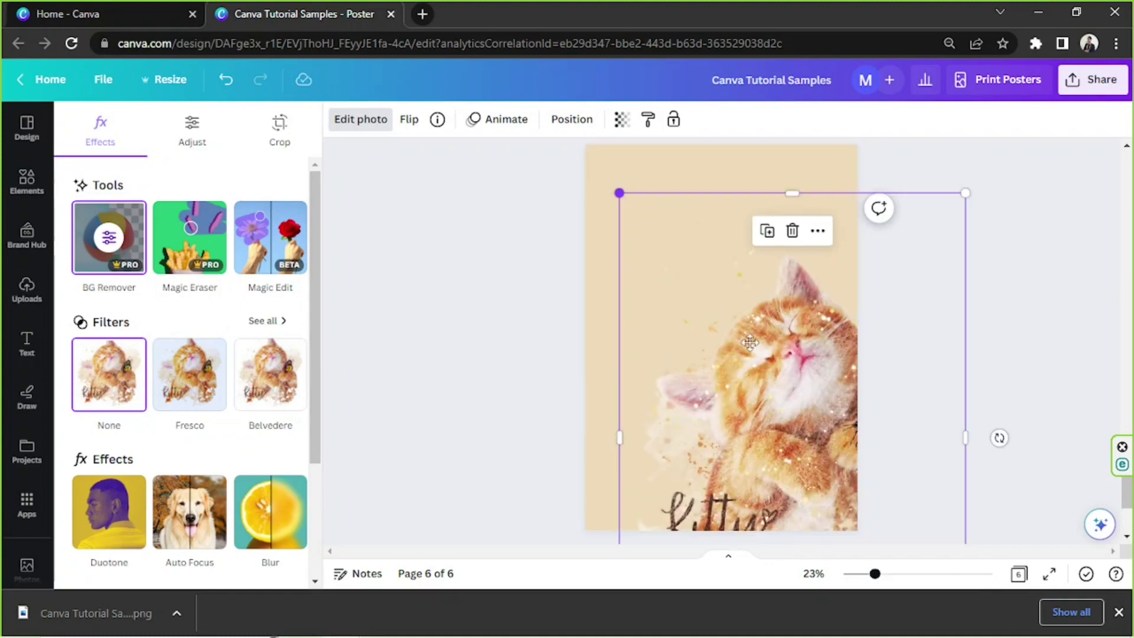
drag(774, 375, 717, 270)
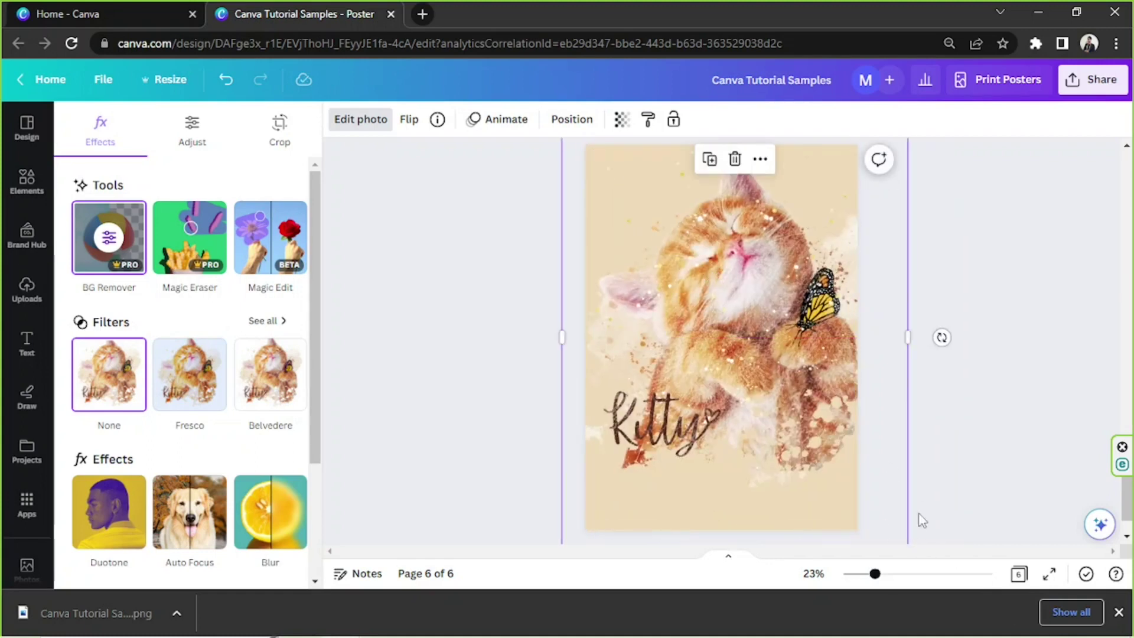
drag(875, 574, 863, 574)
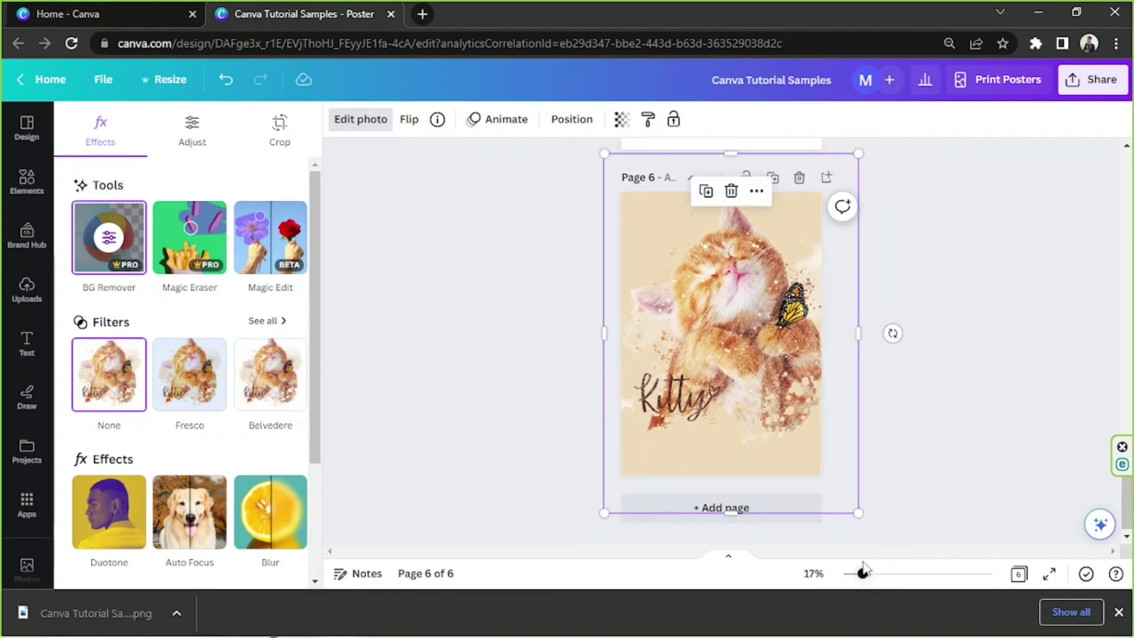
drag(853, 513, 782, 435)
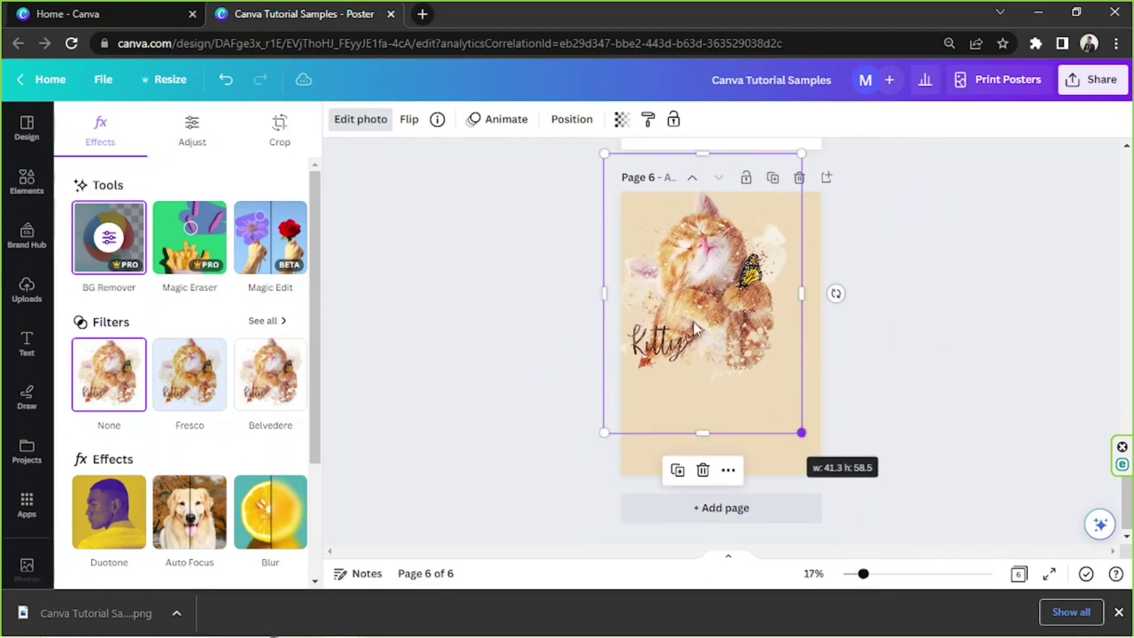
drag(694, 325, 718, 381)
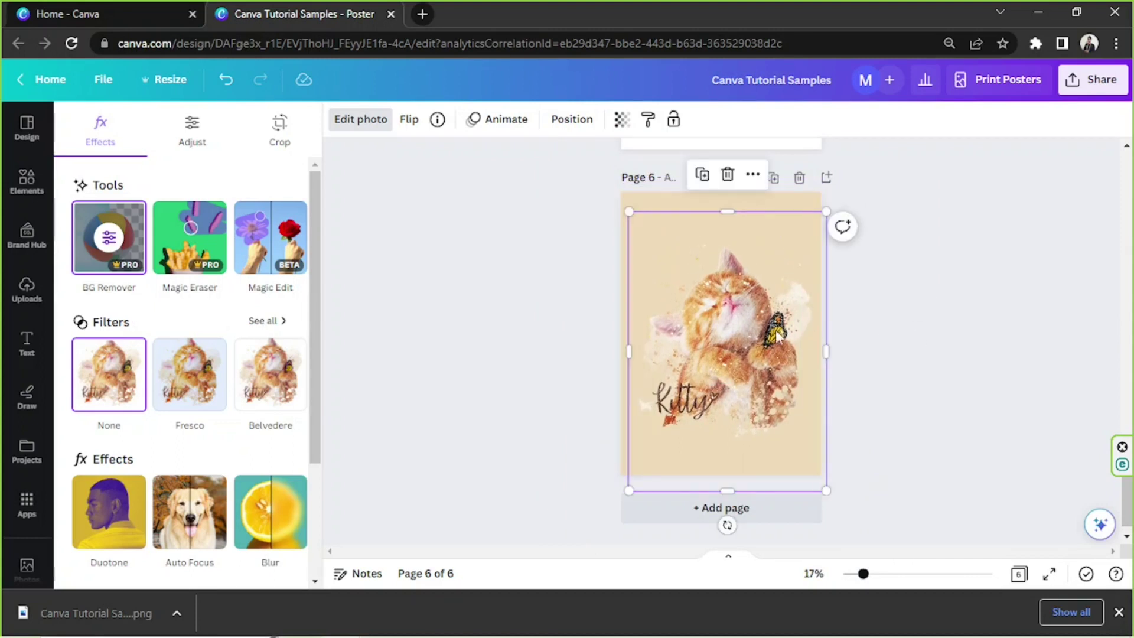
drag(767, 340, 766, 322)
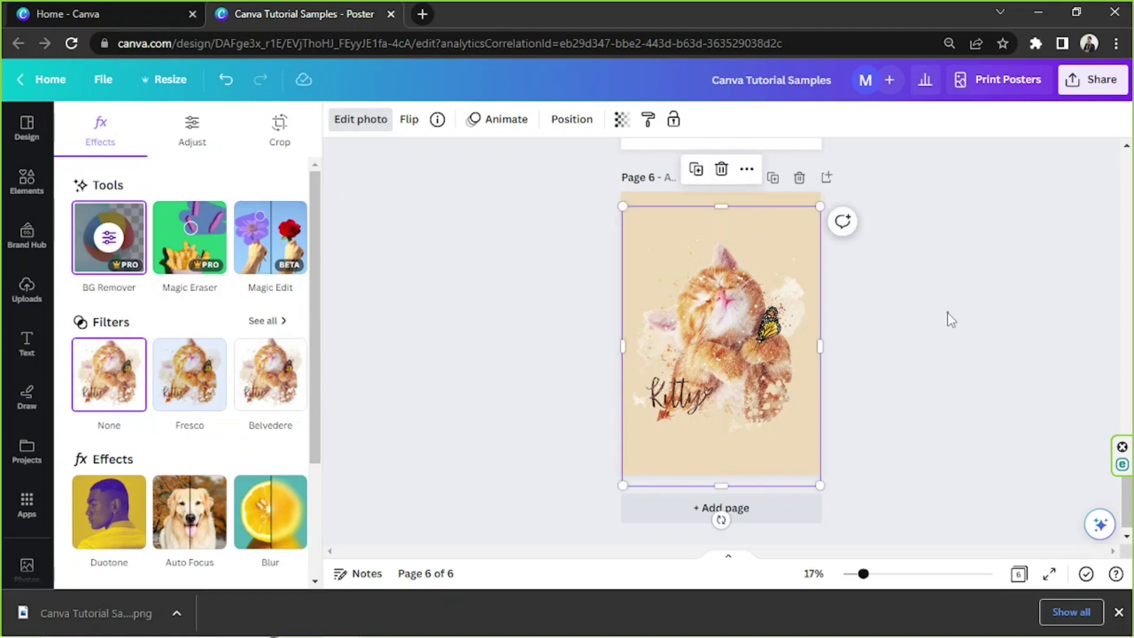
click(947, 313)
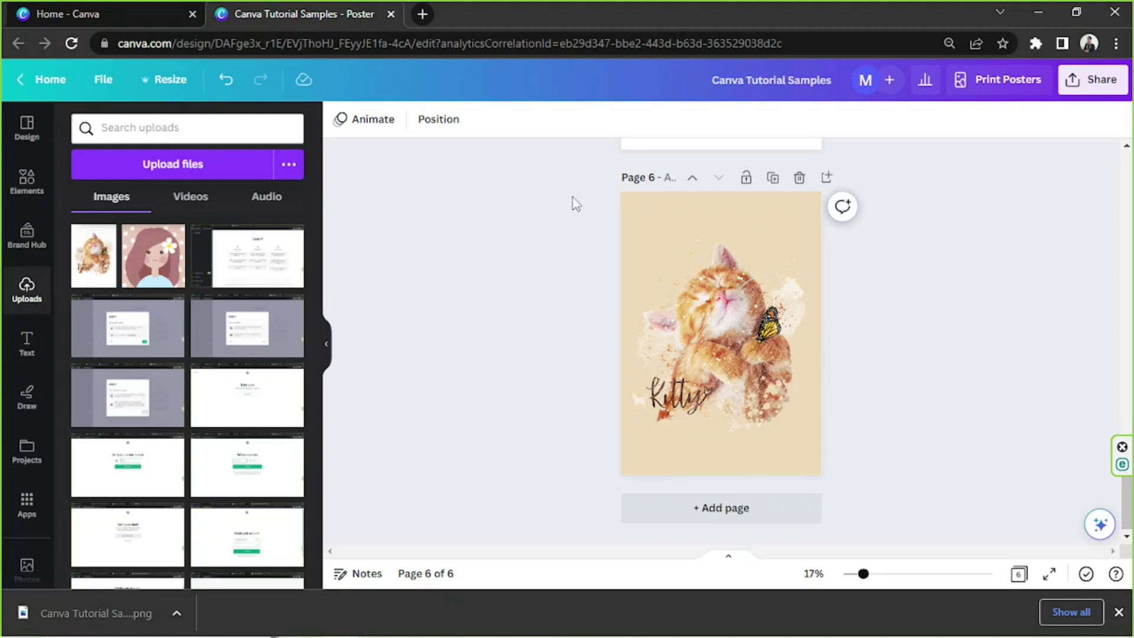
Shift the flattened kitten image slightly up on page 6 and deselect it.
drag(575, 203, 978, 507)
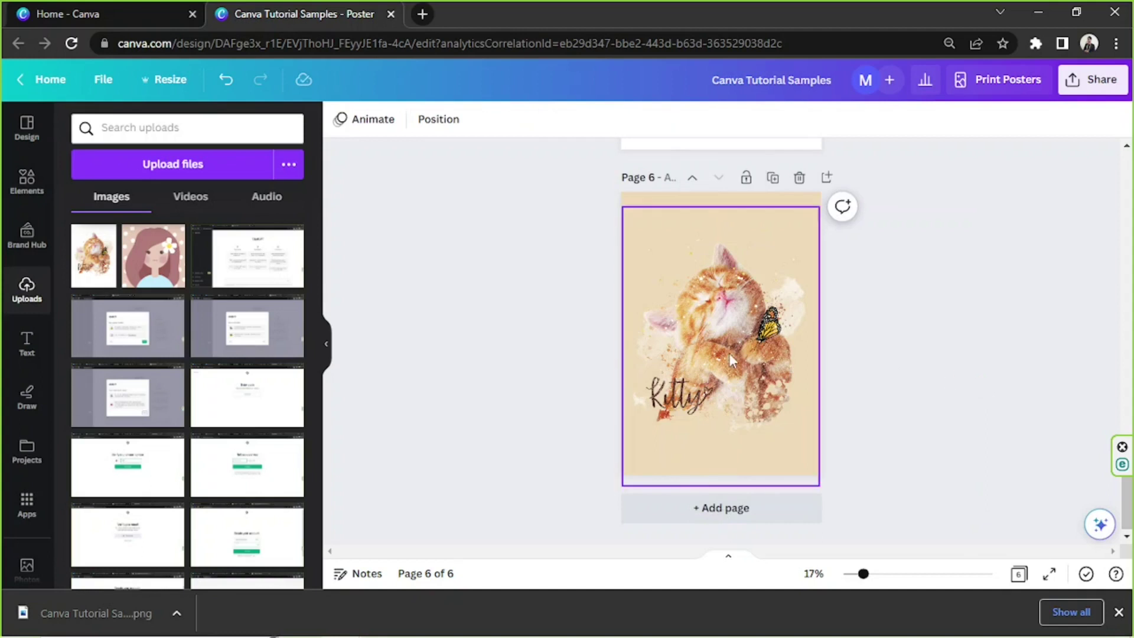
drag(778, 383, 777, 372)
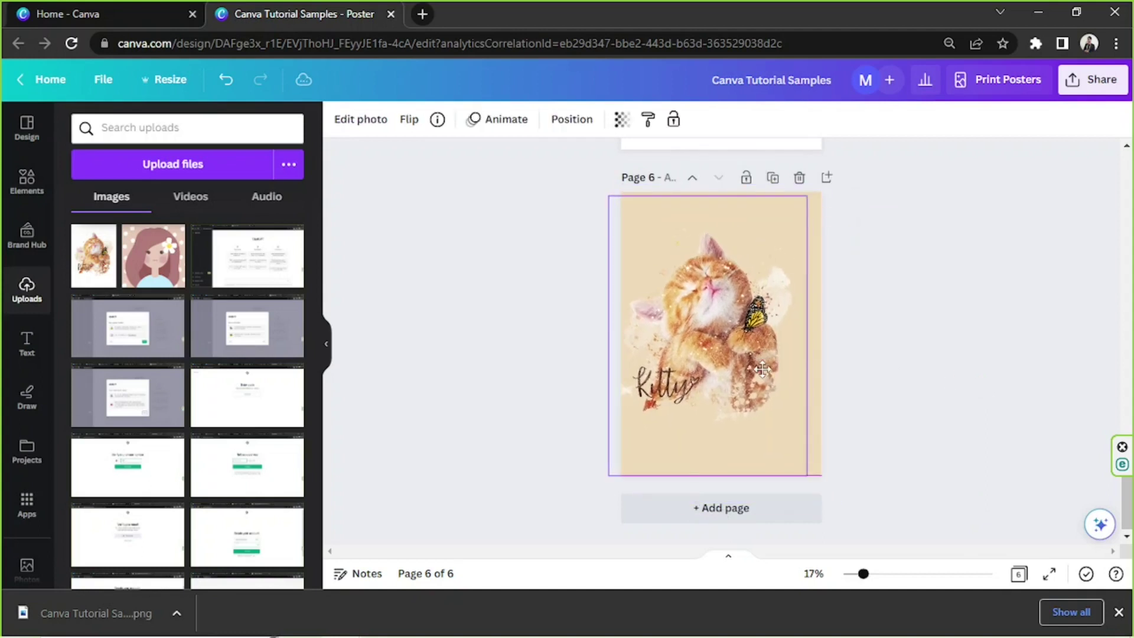
click(563, 270)
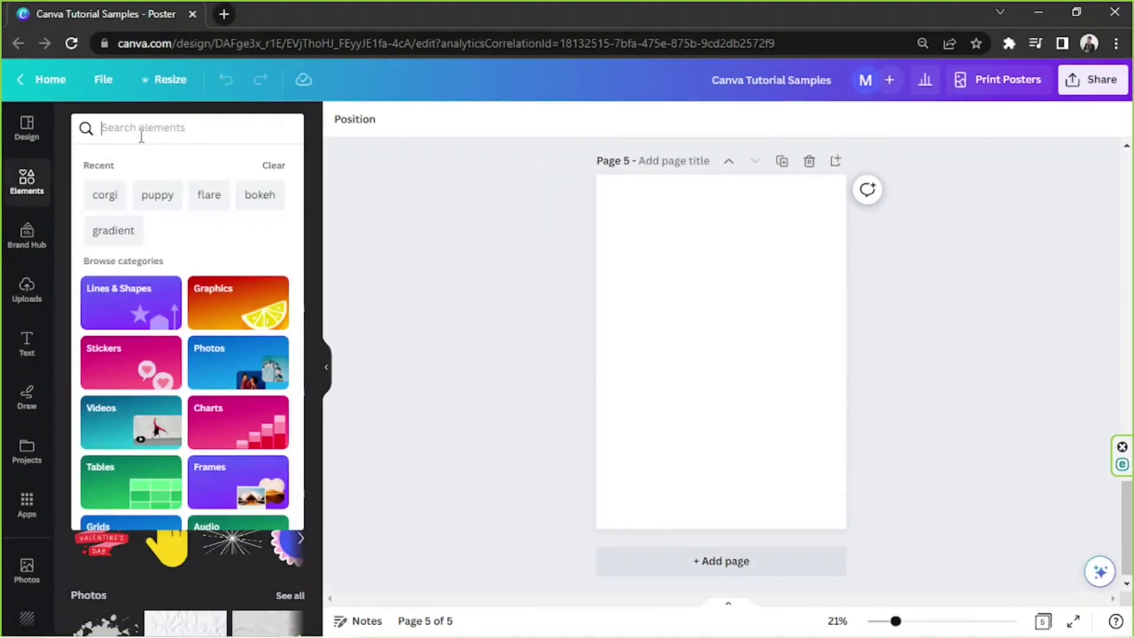
Search the elements for "cat" and browse the photo results.
click(141, 132)
text(cat)
key(Return)
click(125, 163)
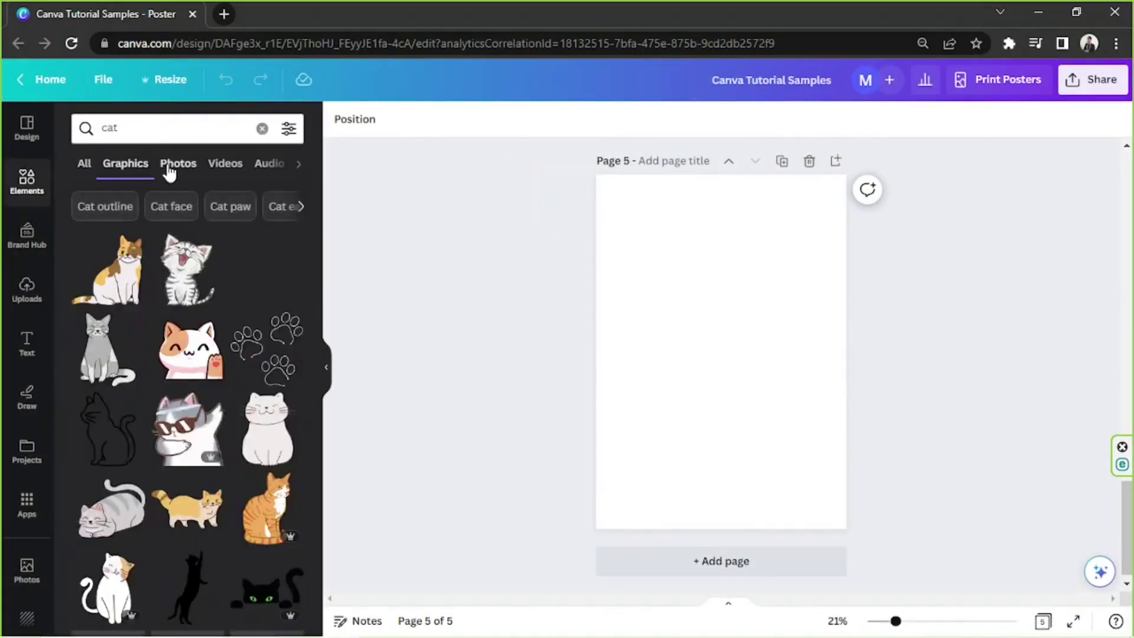
click(178, 163)
scroll(283, 258, down, 10)
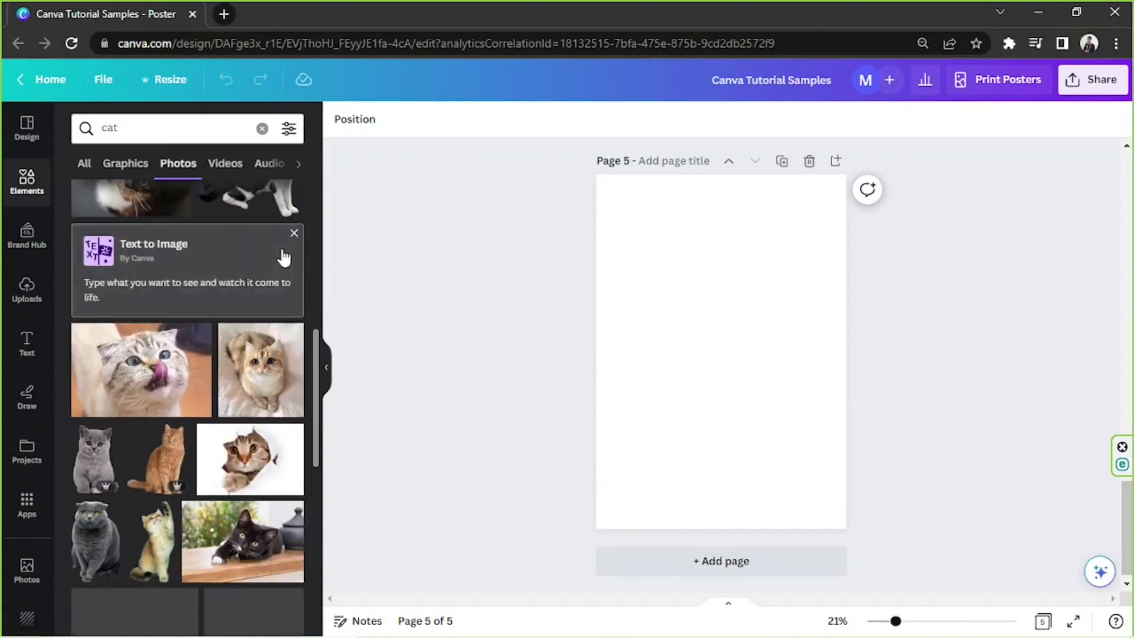
scroll(258, 392, down, 10)
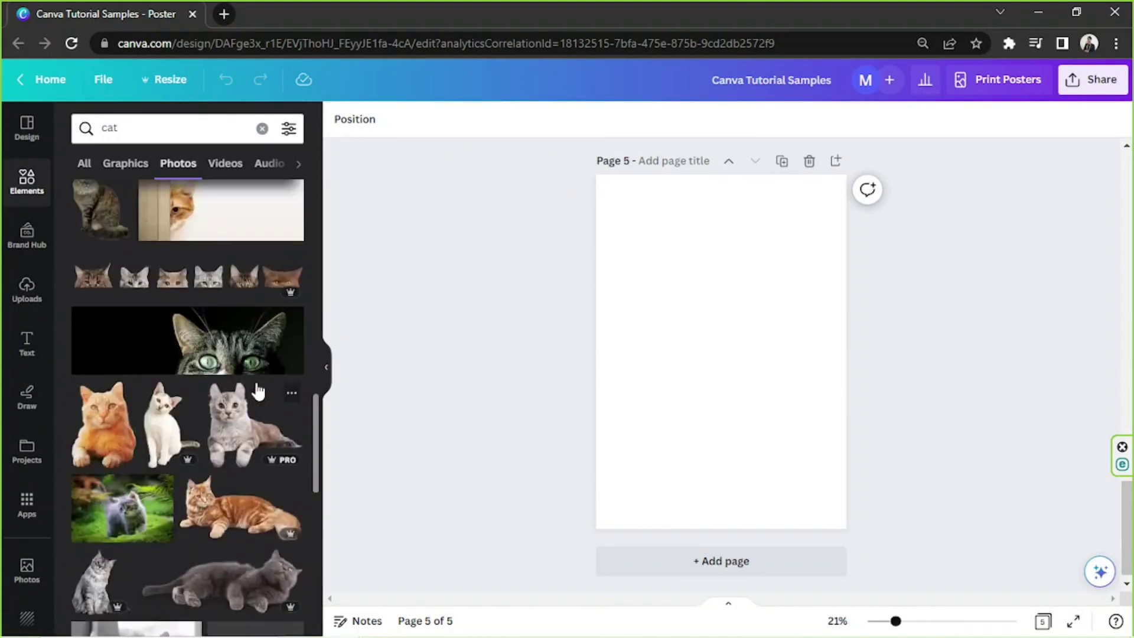
scroll(258, 298, down, 2)
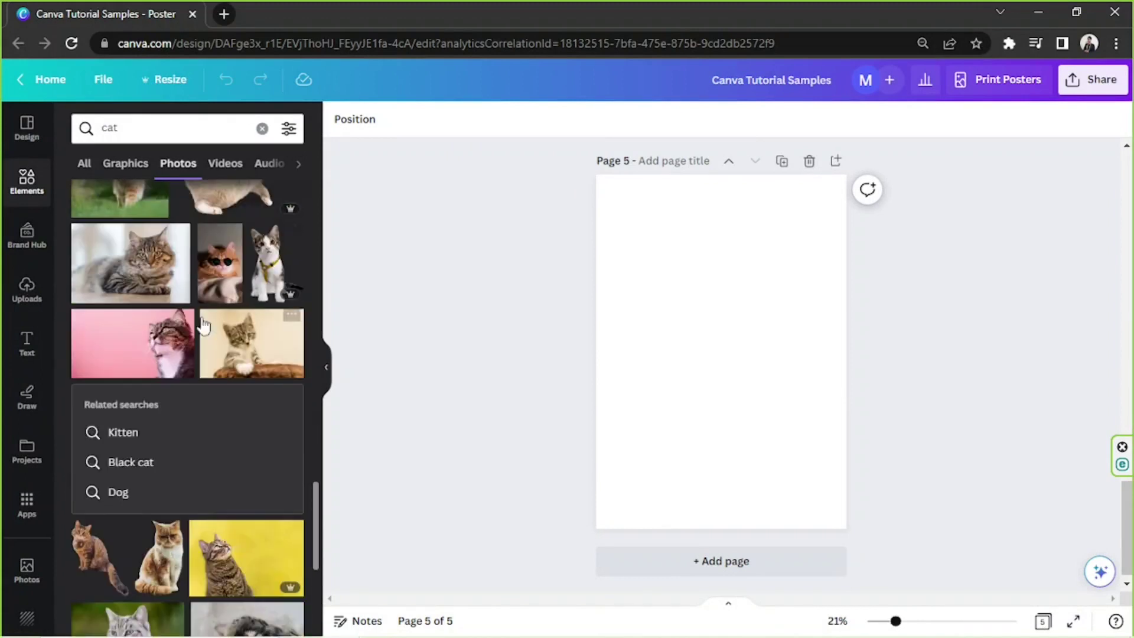
click(135, 342)
drag(622, 291, 384, 160)
drag(798, 339, 823, 461)
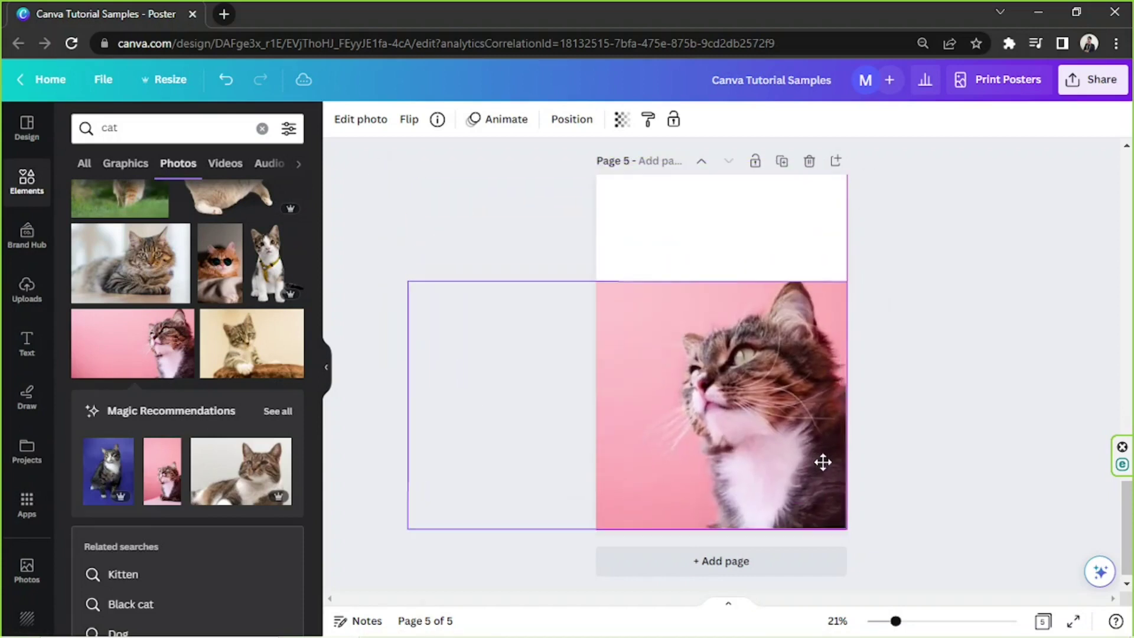
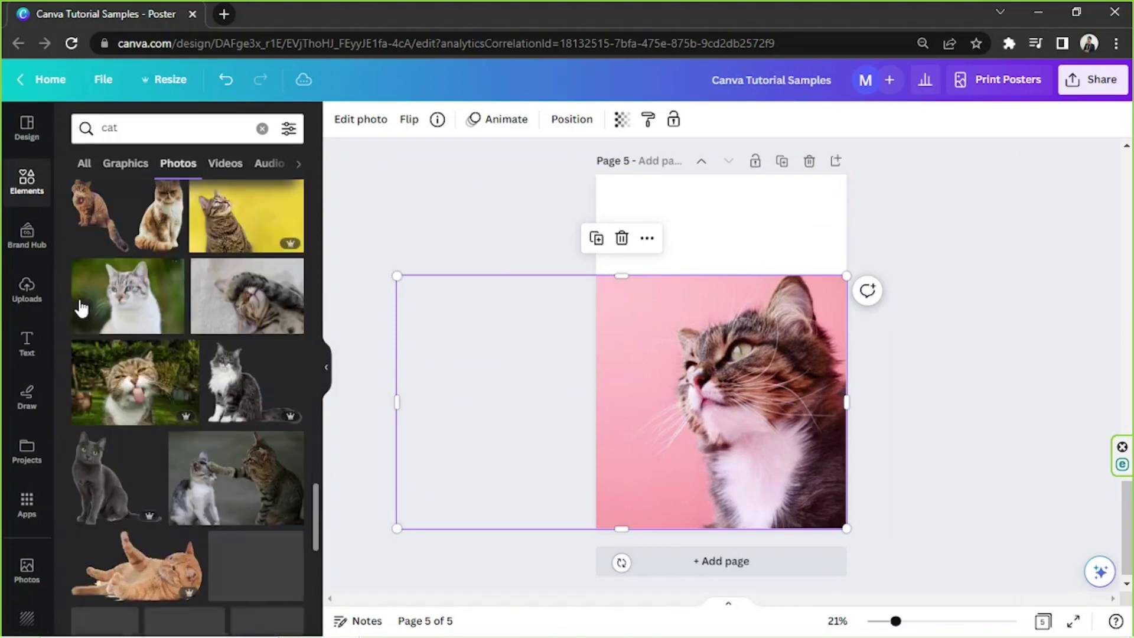
key(Delete)
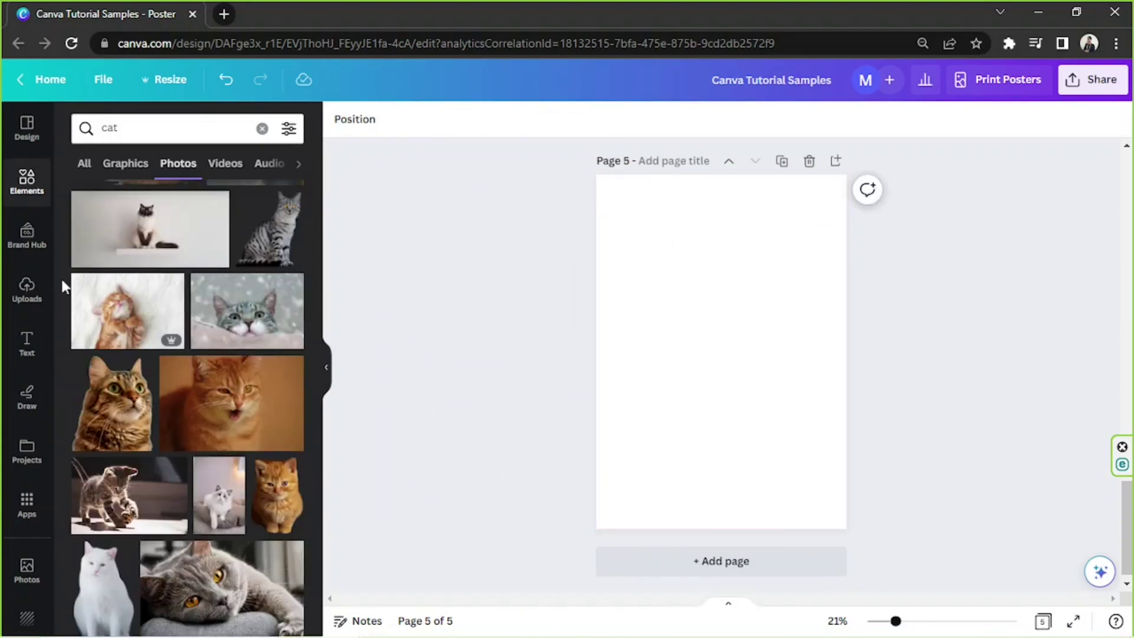
Add the photo of the orange kitten lying on white fur to page 5, enlarge it and centre the kitten on the page.
click(85, 308)
drag(821, 419, 1017, 580)
drag(771, 422, 708, 354)
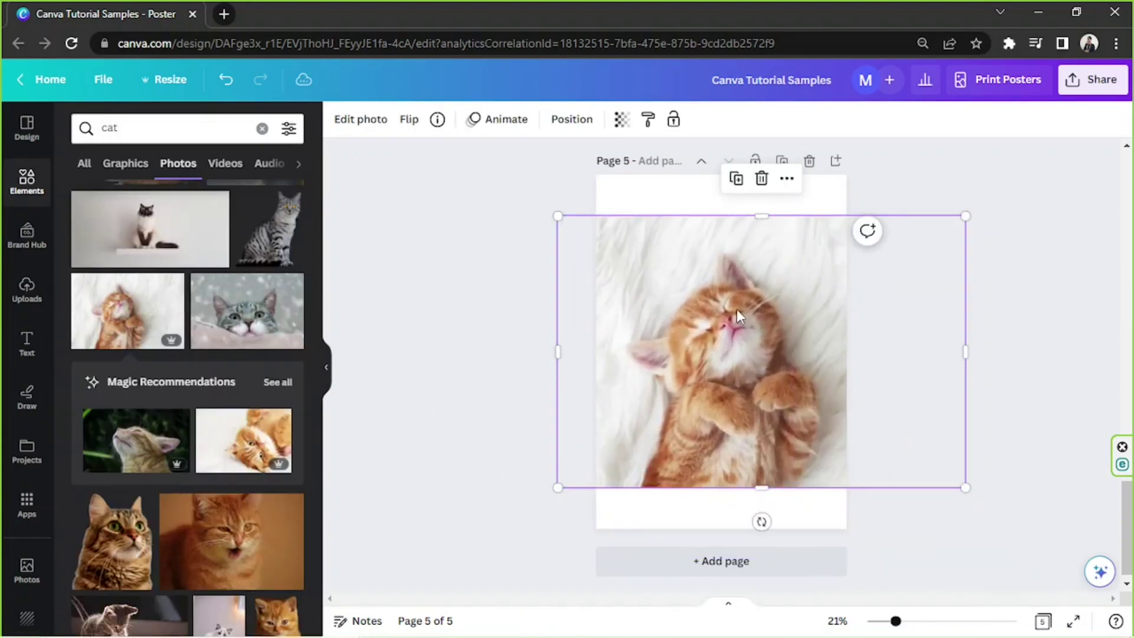
Remove the background of the kitten photo with BG Remover.
click(358, 120)
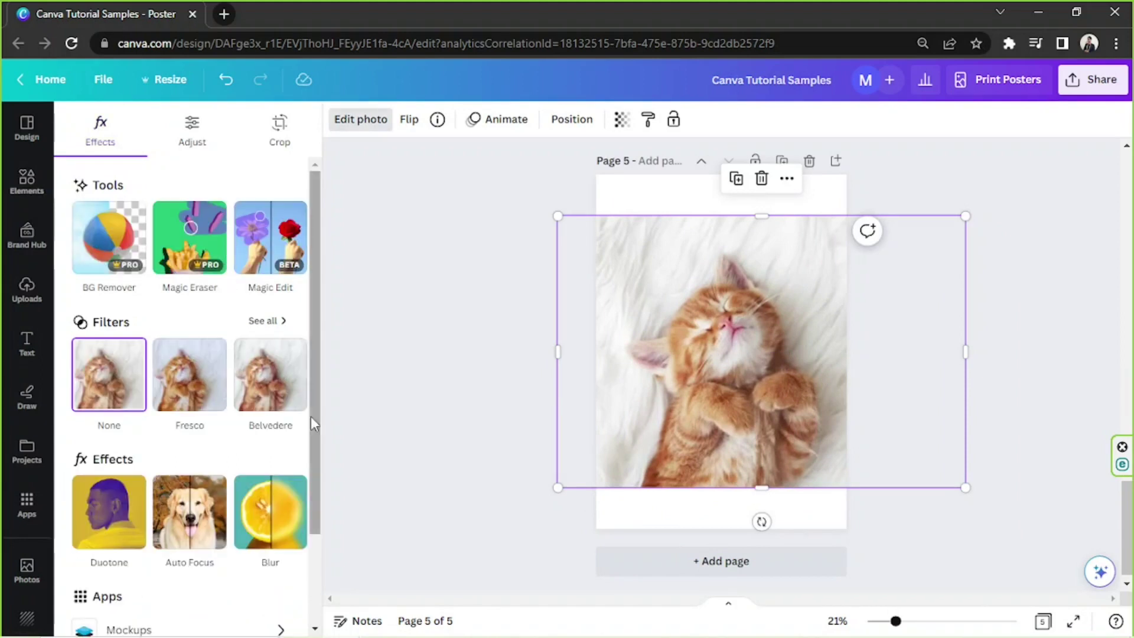
click(124, 268)
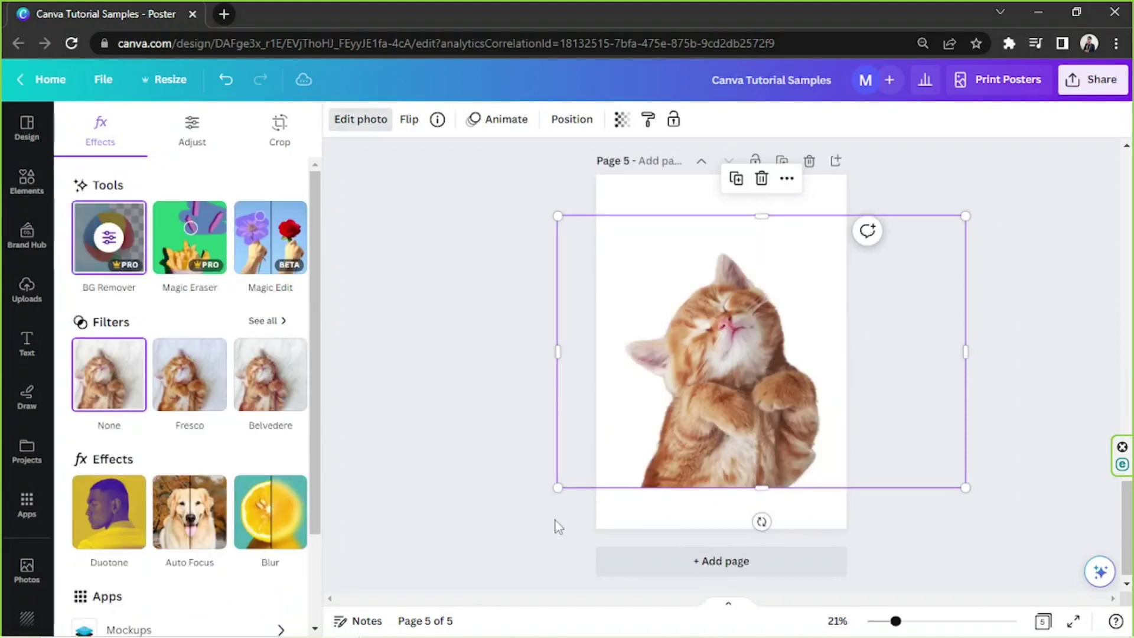
scroll(190, 433, down, 2)
scroll(188, 429, up, 2)
Examine the BG Remover settings, photo effects and adjustment options for the kitten photo.
click(140, 265)
click(72, 122)
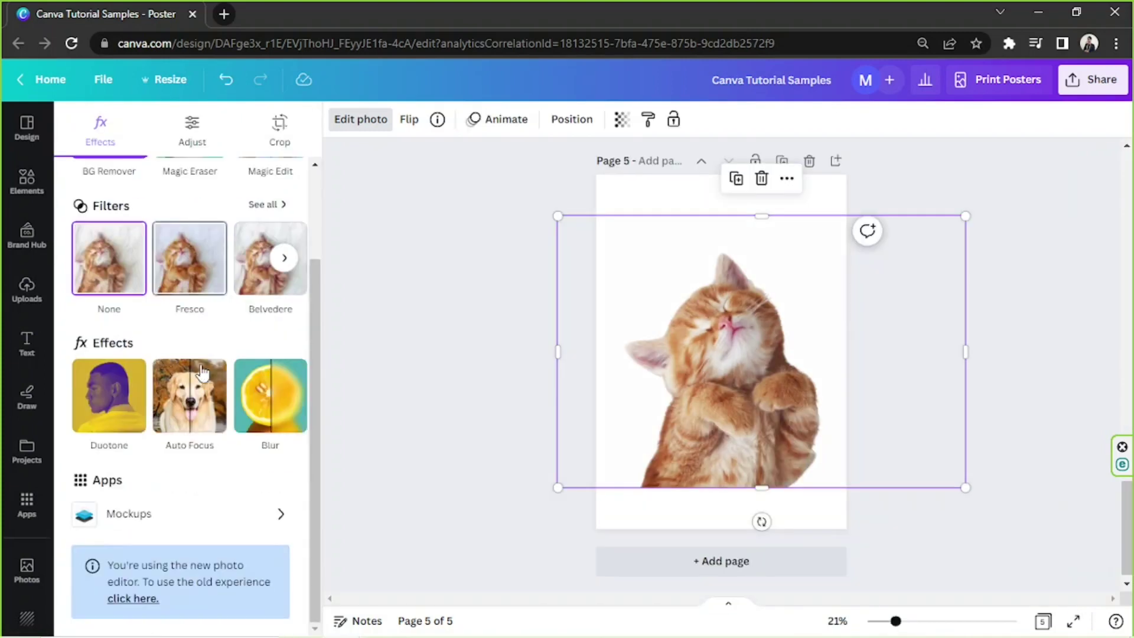
scroll(273, 324, down, 2)
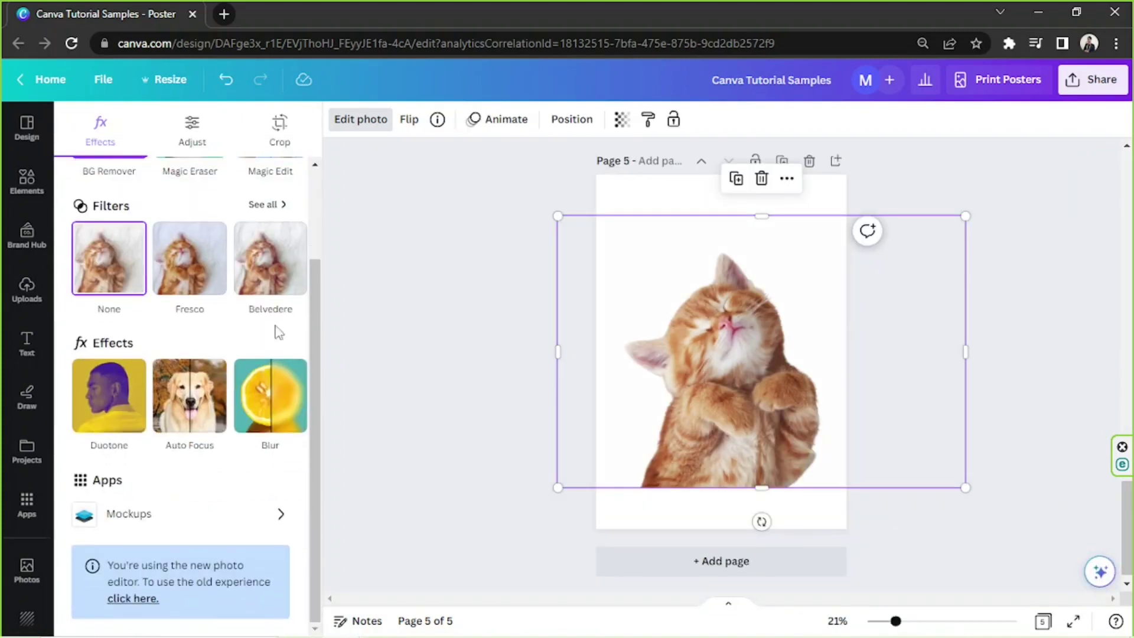
click(285, 397)
click(87, 400)
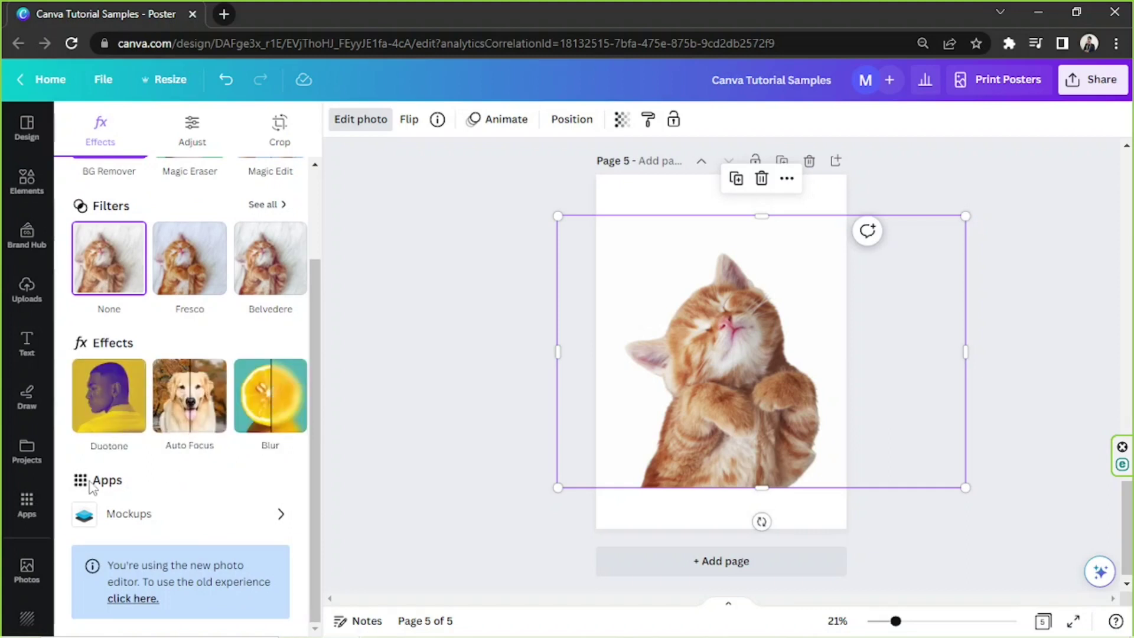
scroll(214, 402, up, 2)
click(189, 139)
scroll(233, 260, down, 5)
click(96, 145)
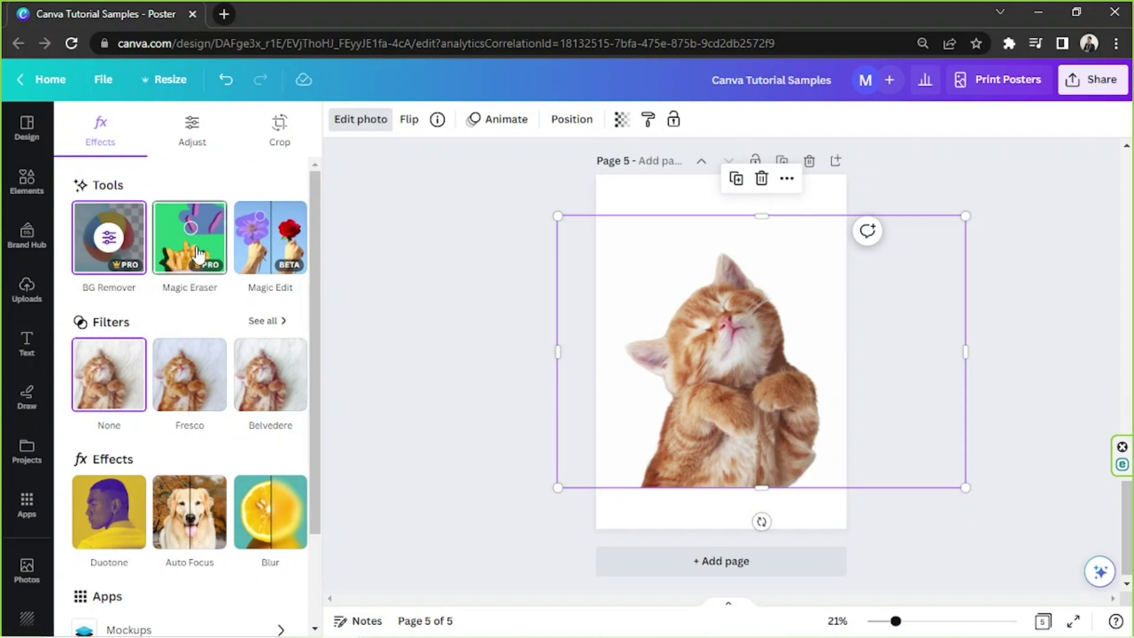
Show all photo filters and try Bali, Capri and several others on the kitten photo.
scroll(263, 248, down, 2)
click(264, 236)
scroll(92, 319, down, 3)
click(94, 339)
click(192, 331)
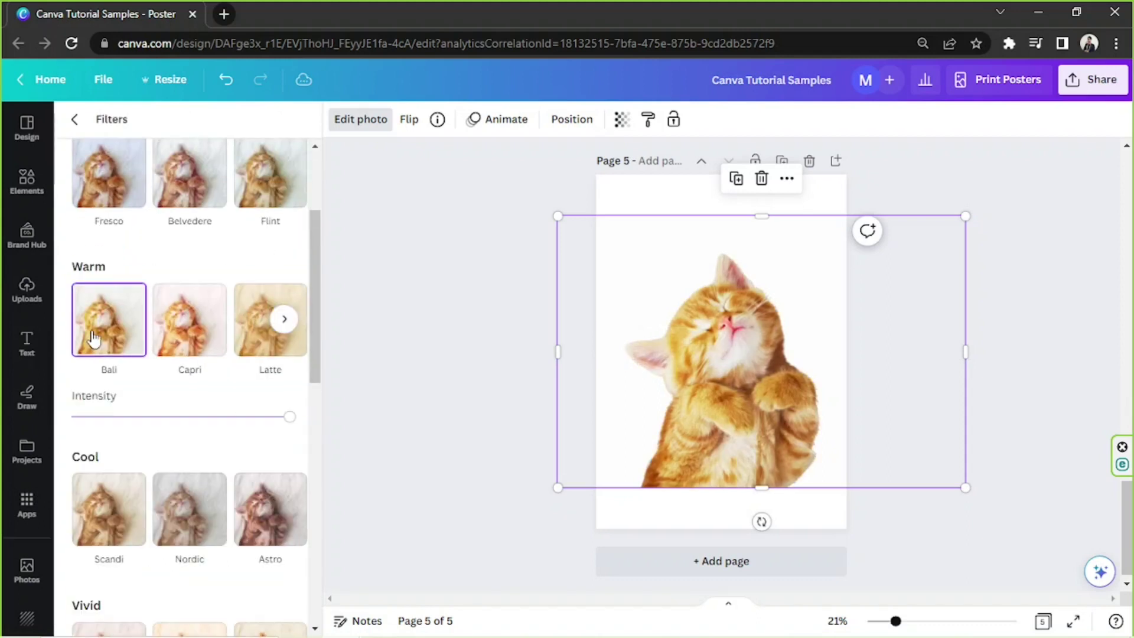
scroll(247, 369, down, 4)
click(259, 406)
click(183, 403)
click(106, 384)
scroll(177, 378, down, 7)
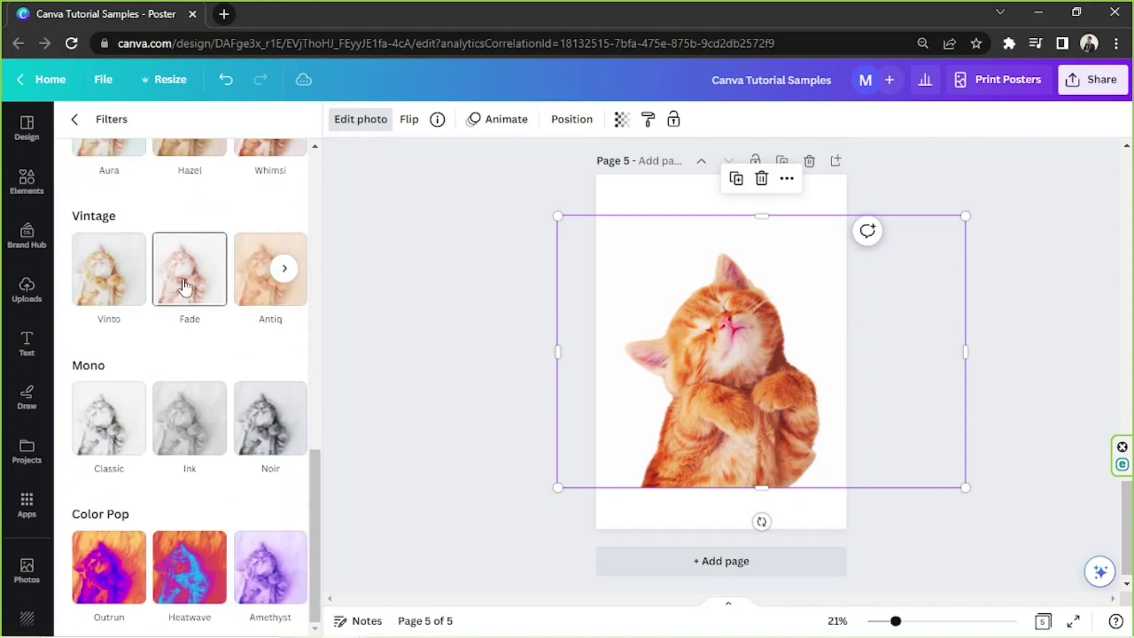
Try the Vintage filter Fade on the kitten photo with its intensity reduced to slightly under half.
click(185, 286)
drag(223, 366, 169, 367)
scroll(170, 364, down, 1)
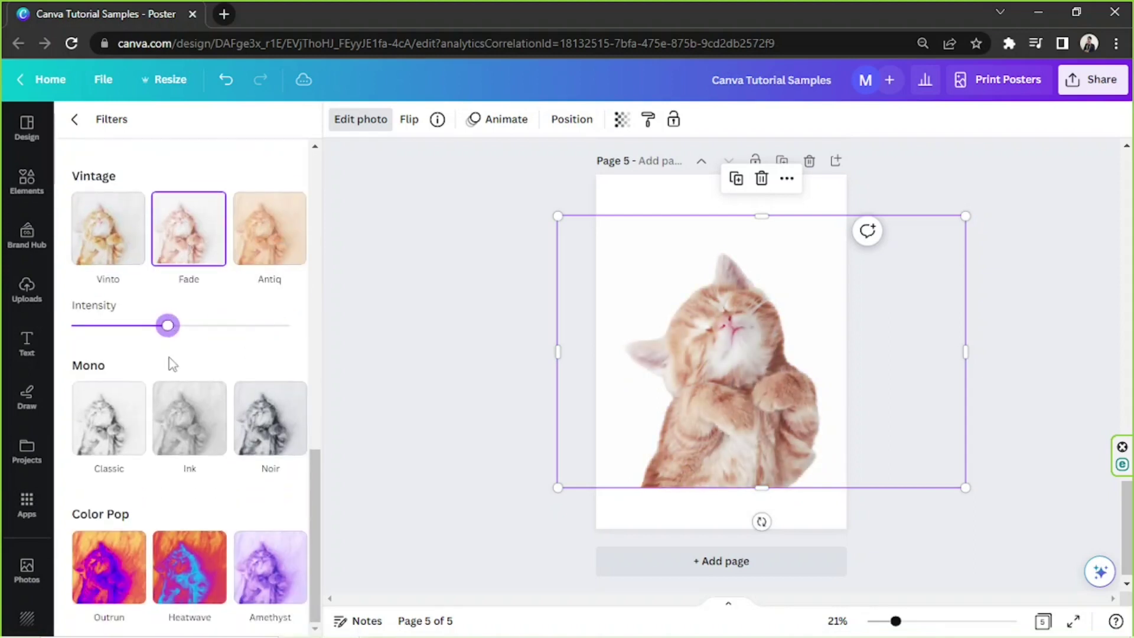
Apply the Warm filter Capri to the kitten photo.
scroll(172, 364, up, 7)
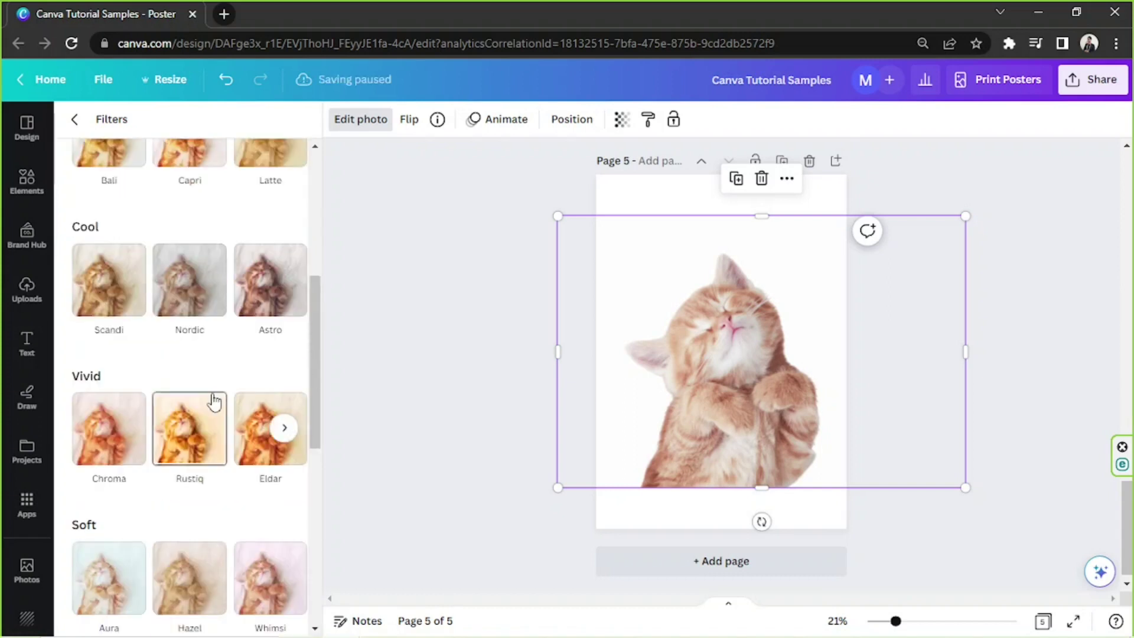
scroll(214, 403, up, 5)
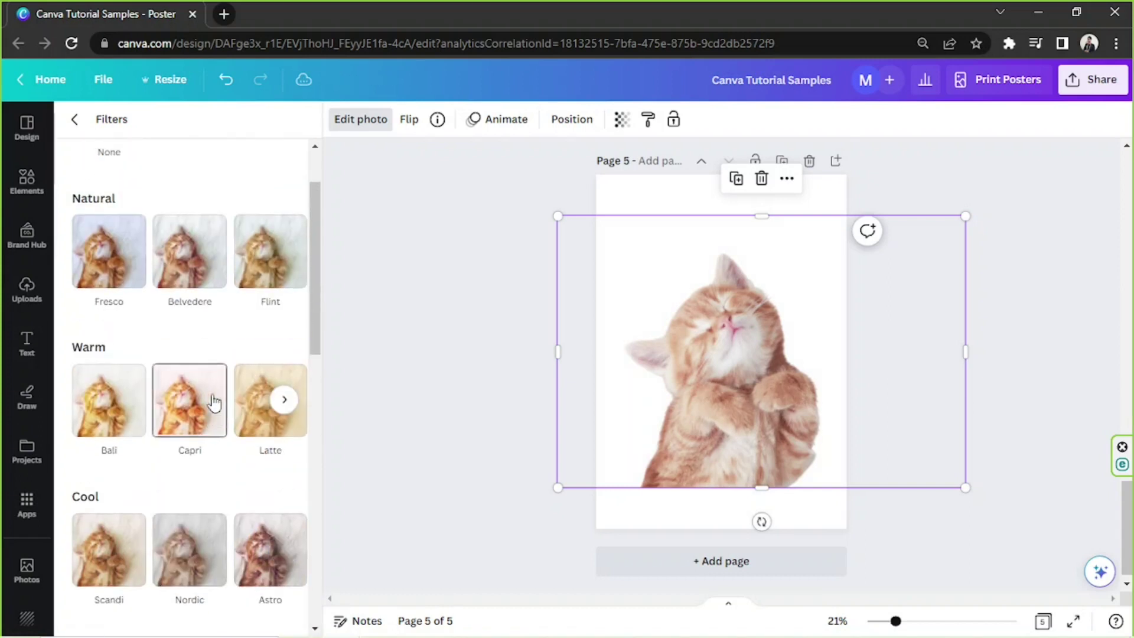
click(188, 419)
scroll(195, 408, up, 2)
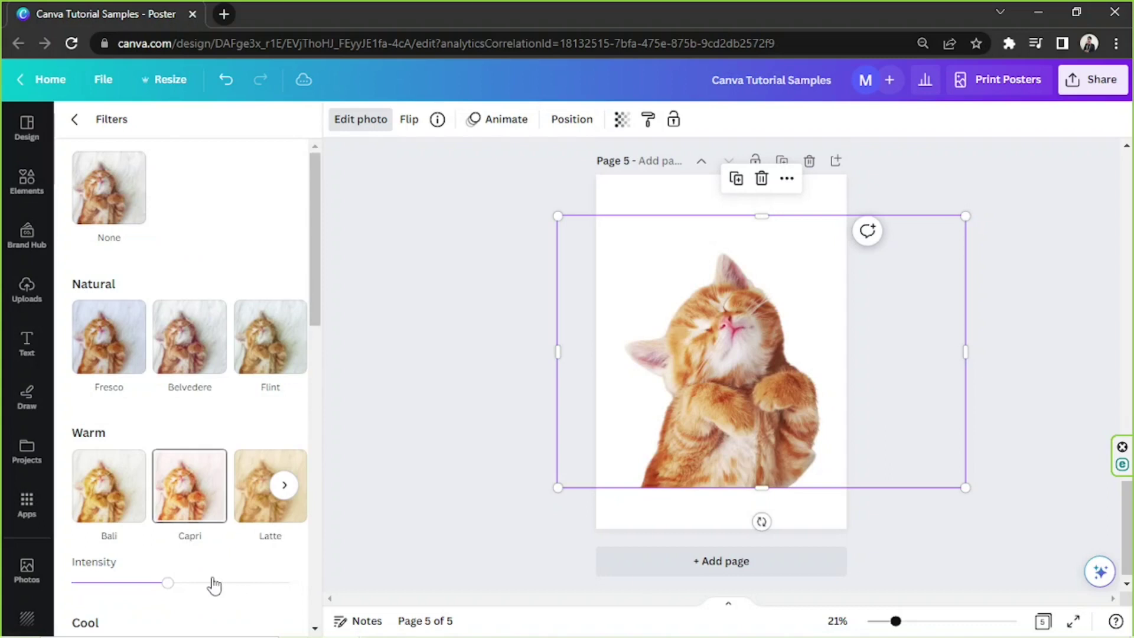
scroll(214, 585, down, 3)
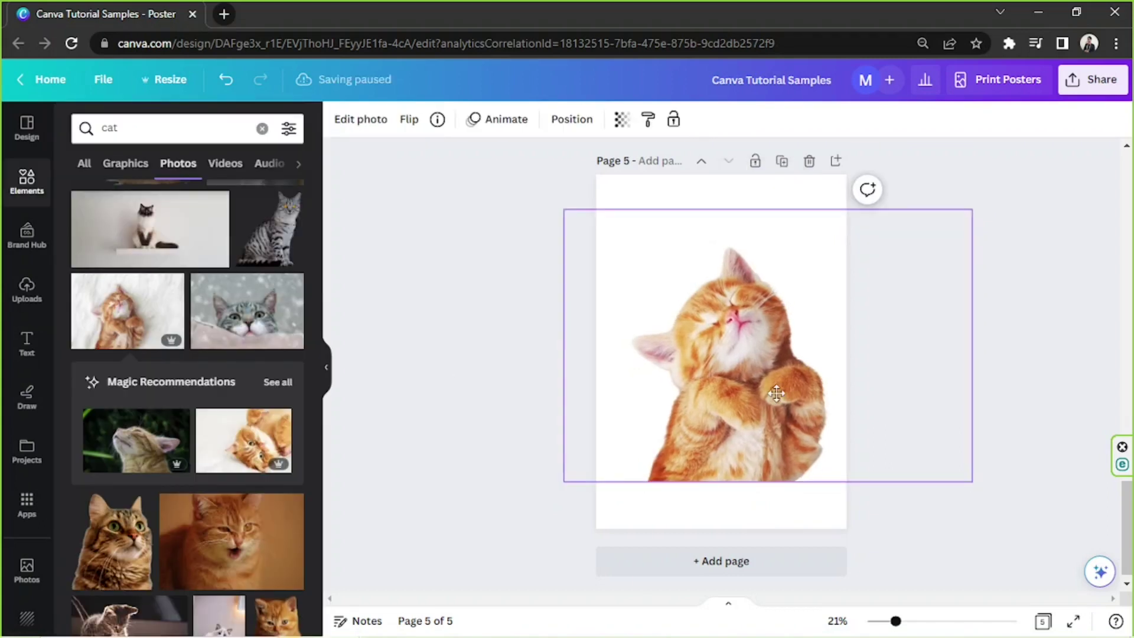
Examine the white balance, light, color and texture adjustments available for the kitten photo.
click(356, 122)
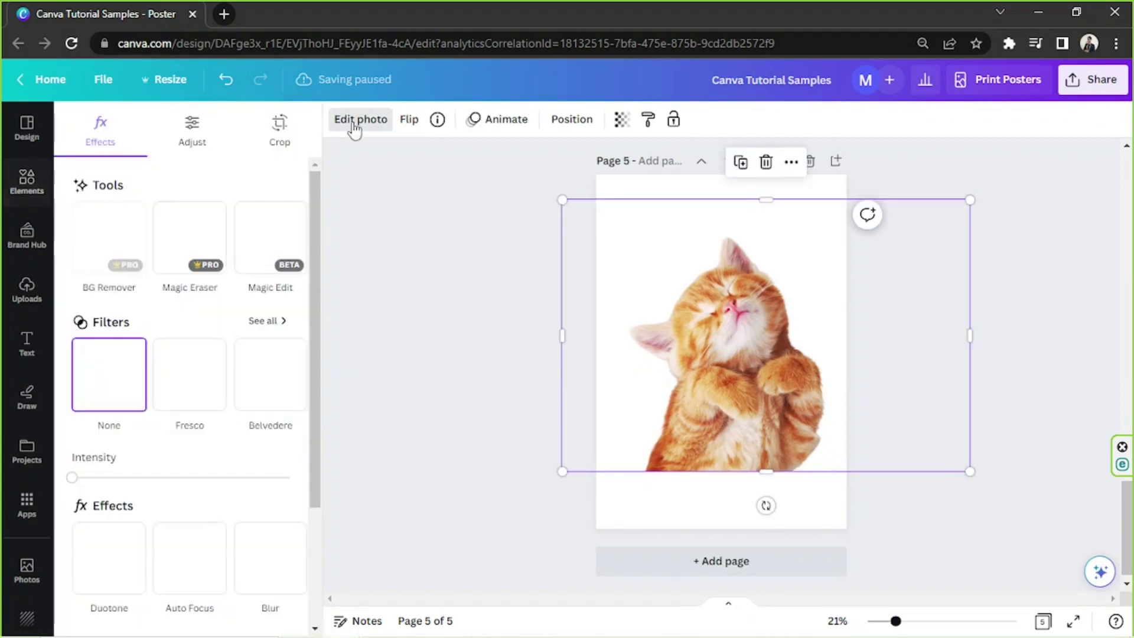
click(194, 128)
scroll(228, 408, down, 3)
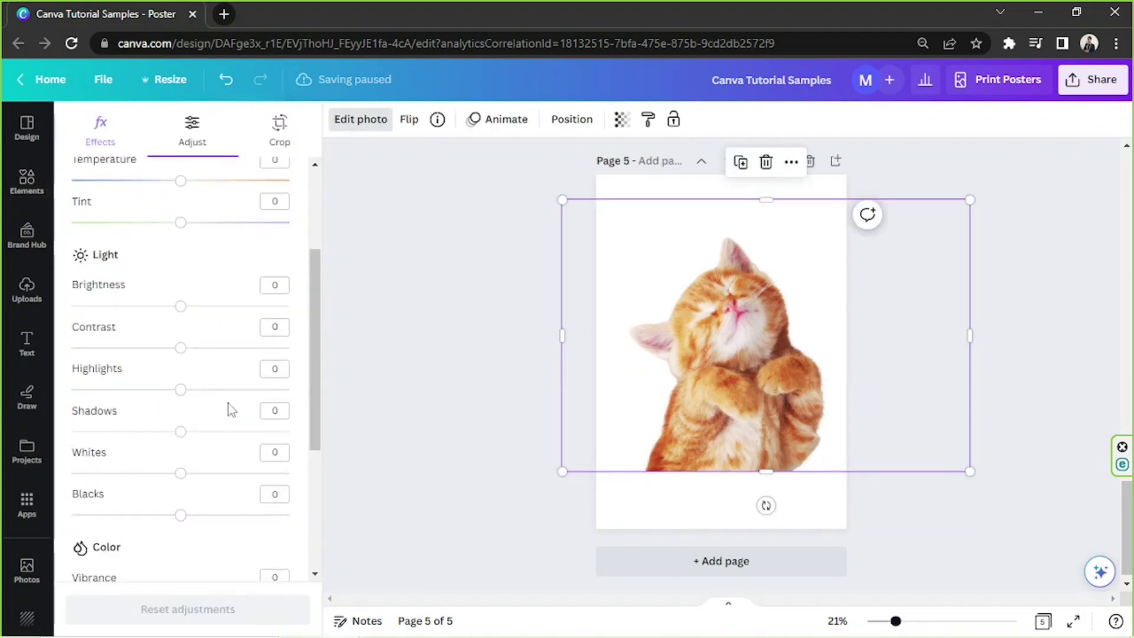
scroll(230, 410, down, 4)
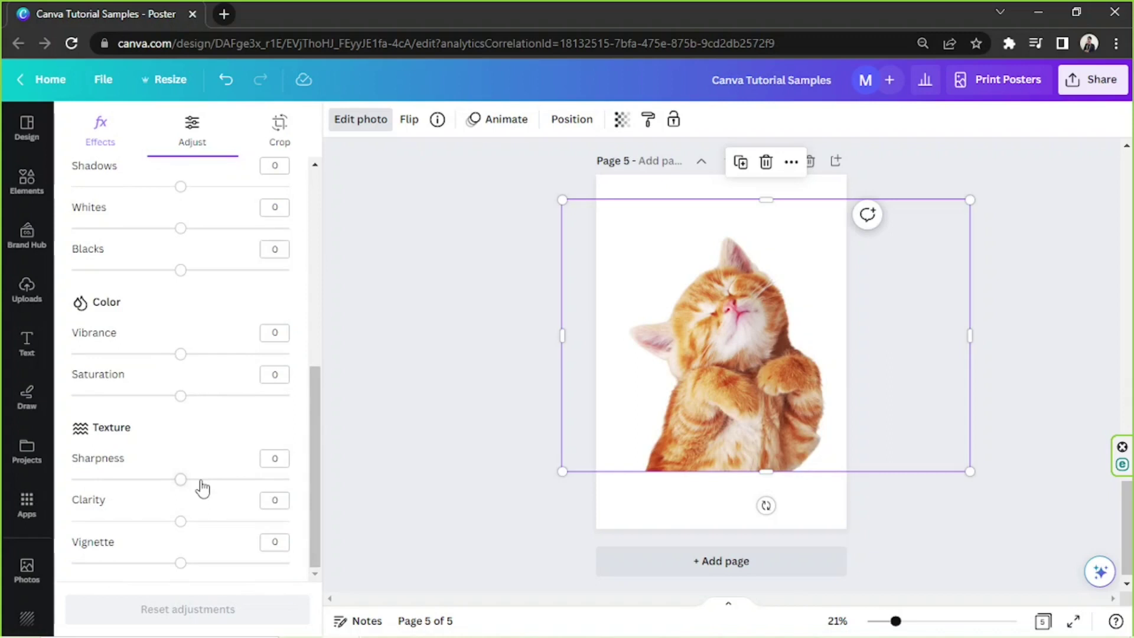
scroll(202, 424, up, 7)
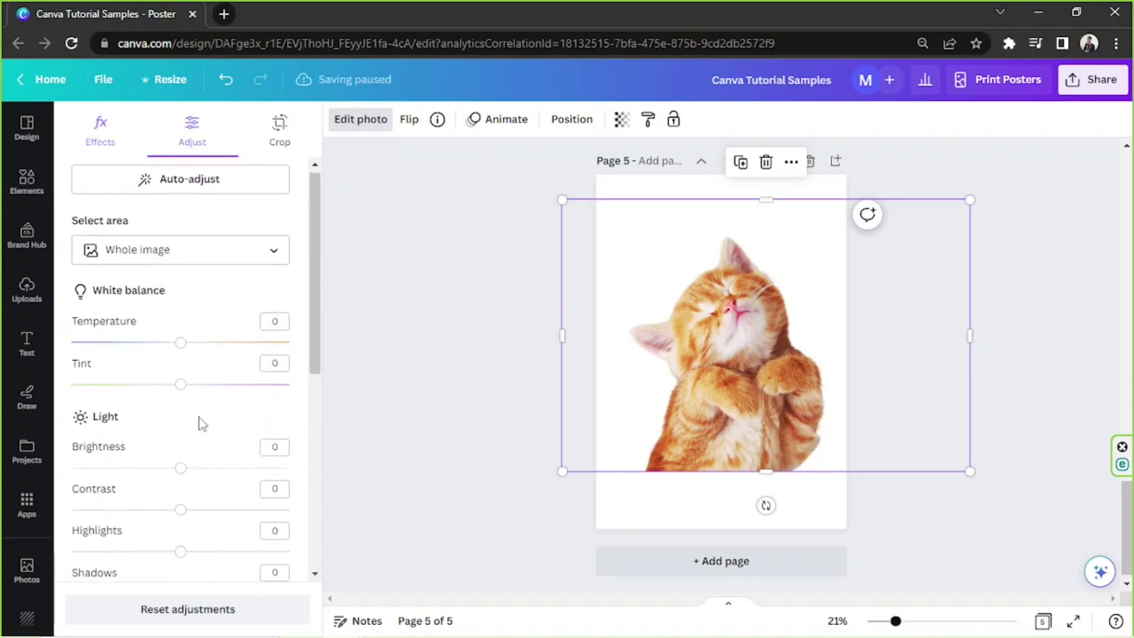
Search the elements library for splash graphics.
click(26, 180)
click(149, 129)
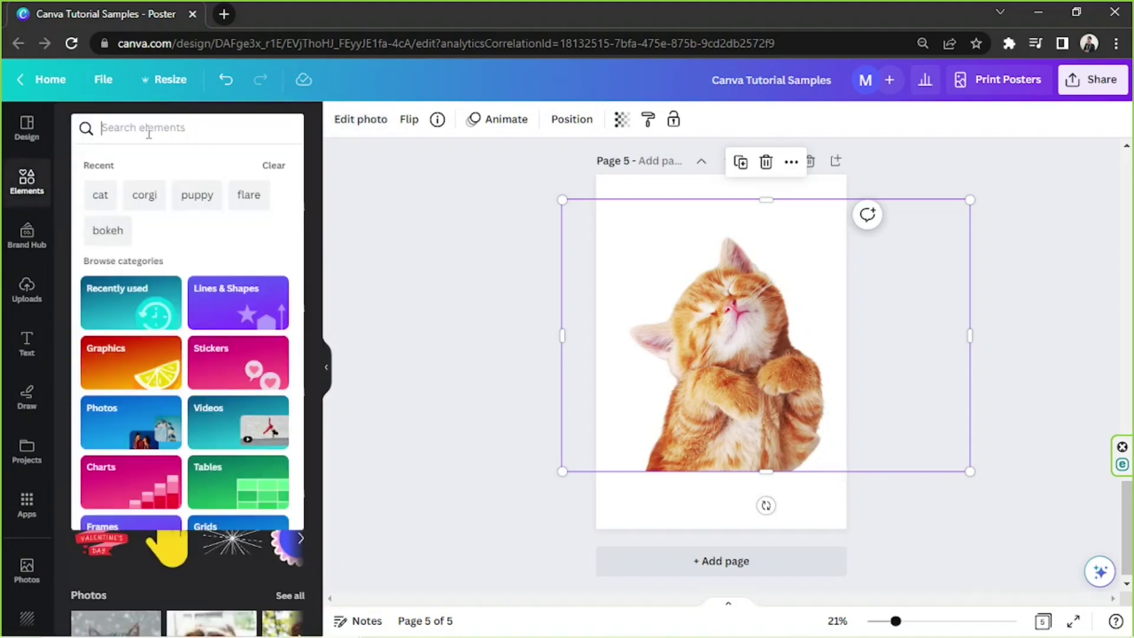
text(splash)
key(Return)
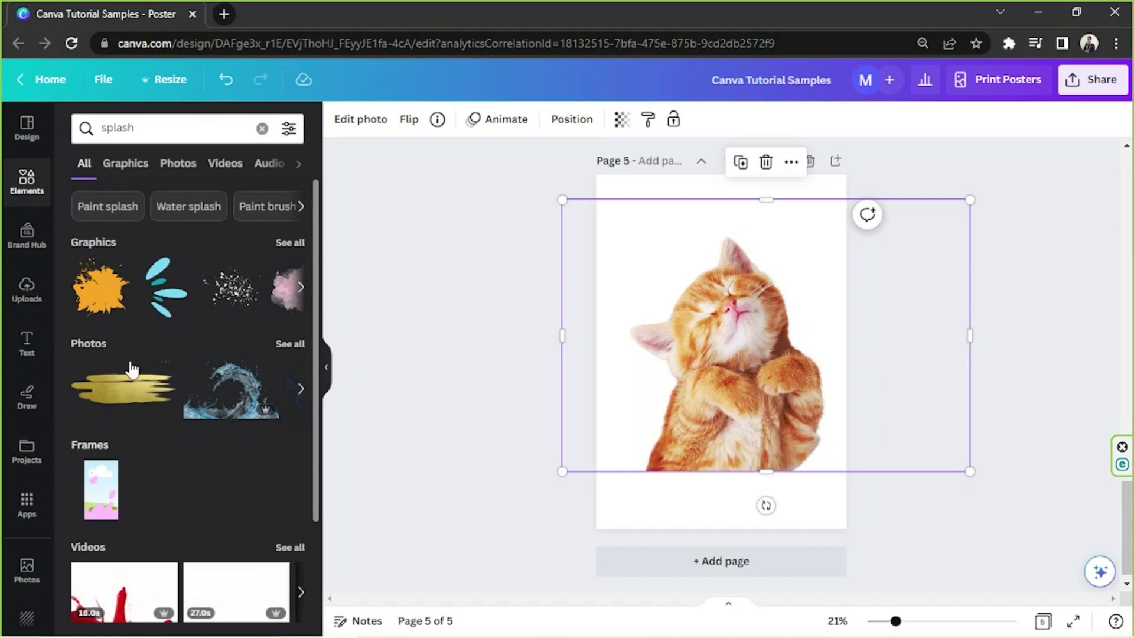
click(116, 165)
click(107, 268)
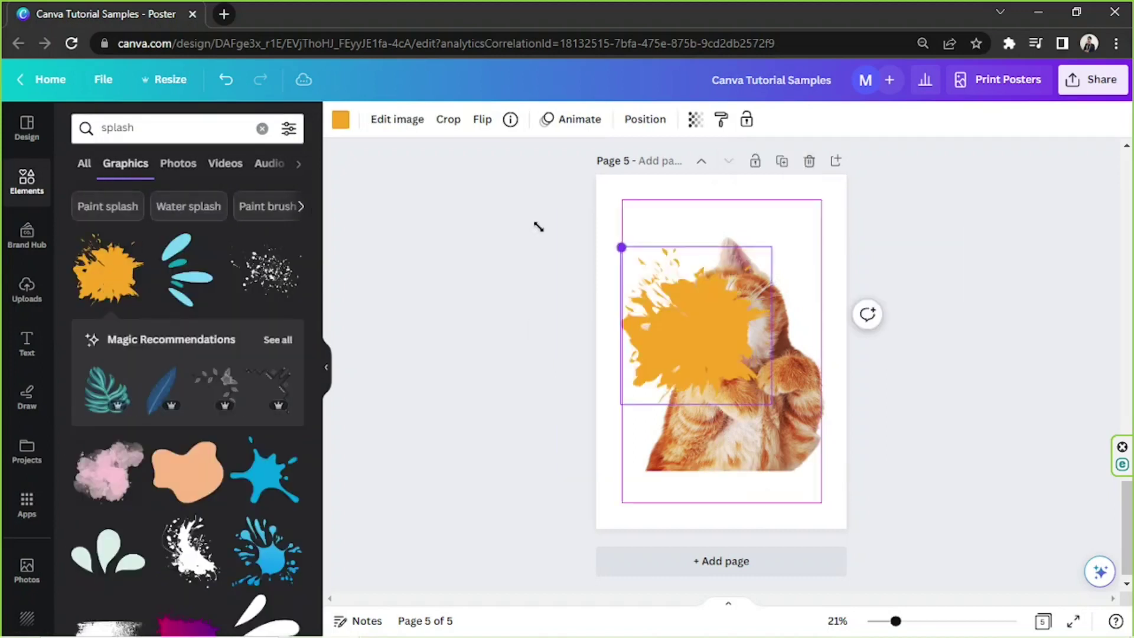
drag(661, 320, 596, 404)
key(Delete)
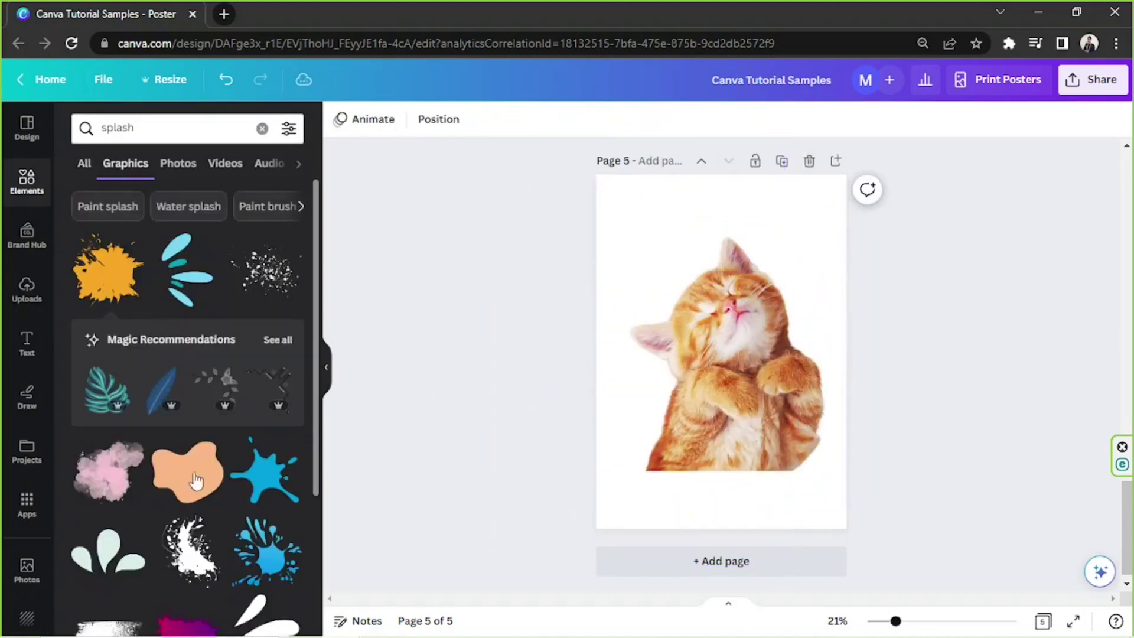
Add the pink watercolor splash graphic to page 5 and apply the Duotone effect Coral to it.
click(126, 456)
click(356, 120)
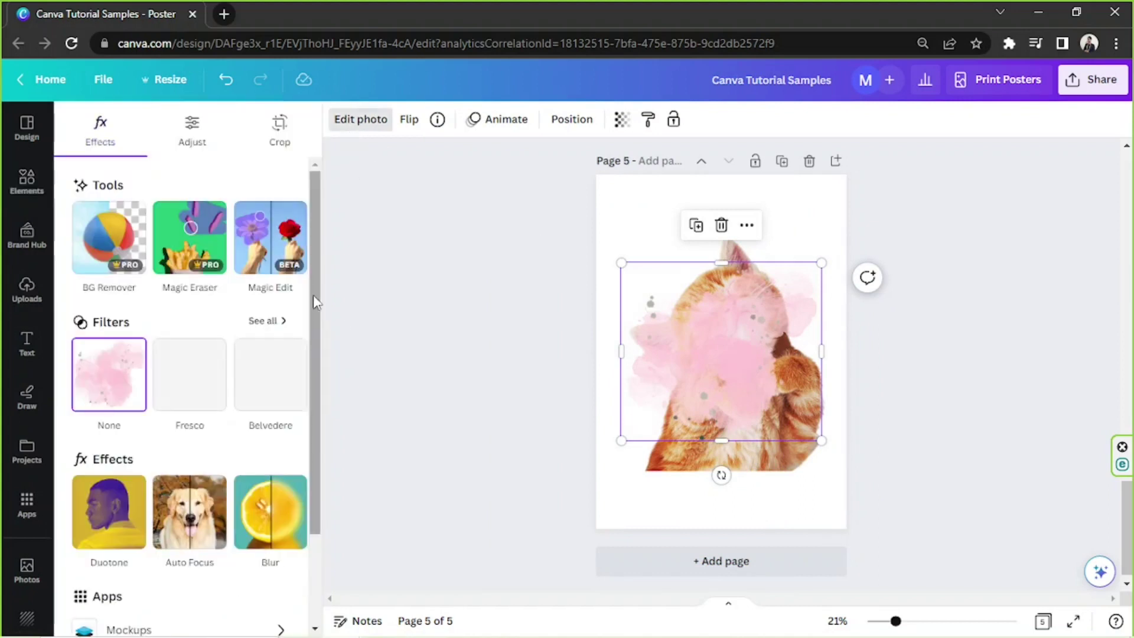
scroll(267, 351, down, 4)
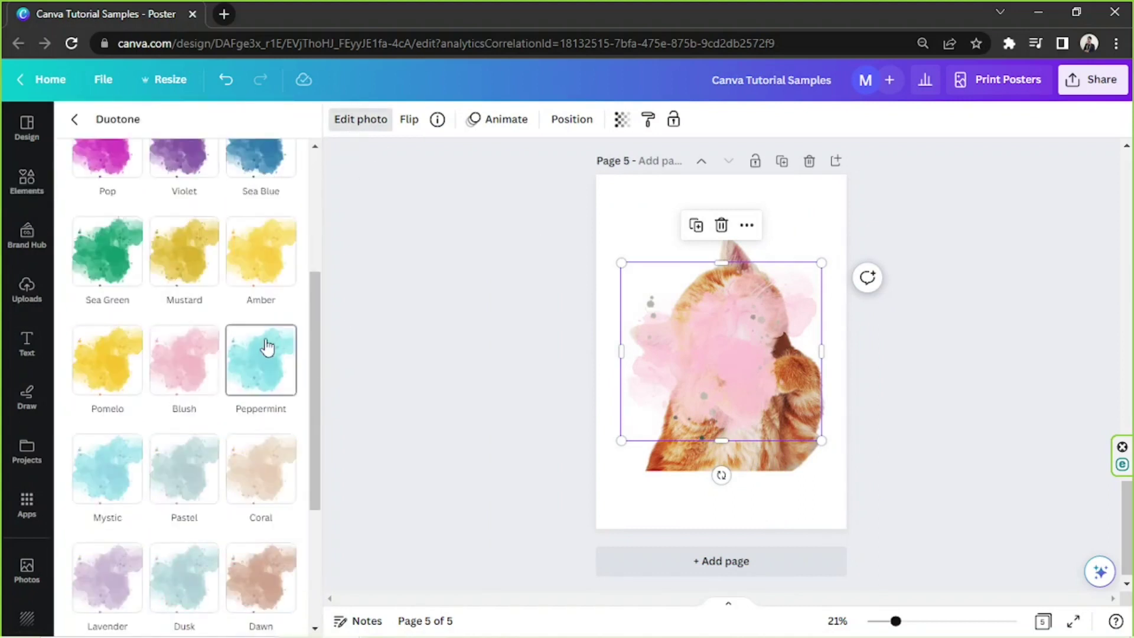
click(275, 467)
scroll(263, 471, down, 4)
click(263, 472)
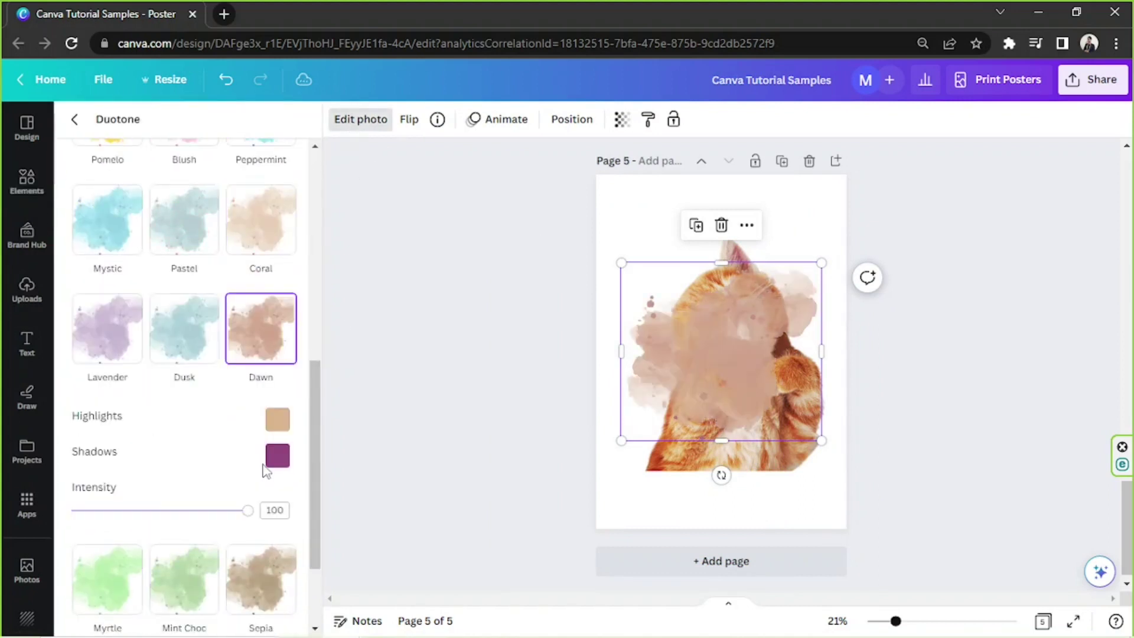
scroll(262, 413, up, 5)
scroll(261, 410, down, 4)
click(262, 404)
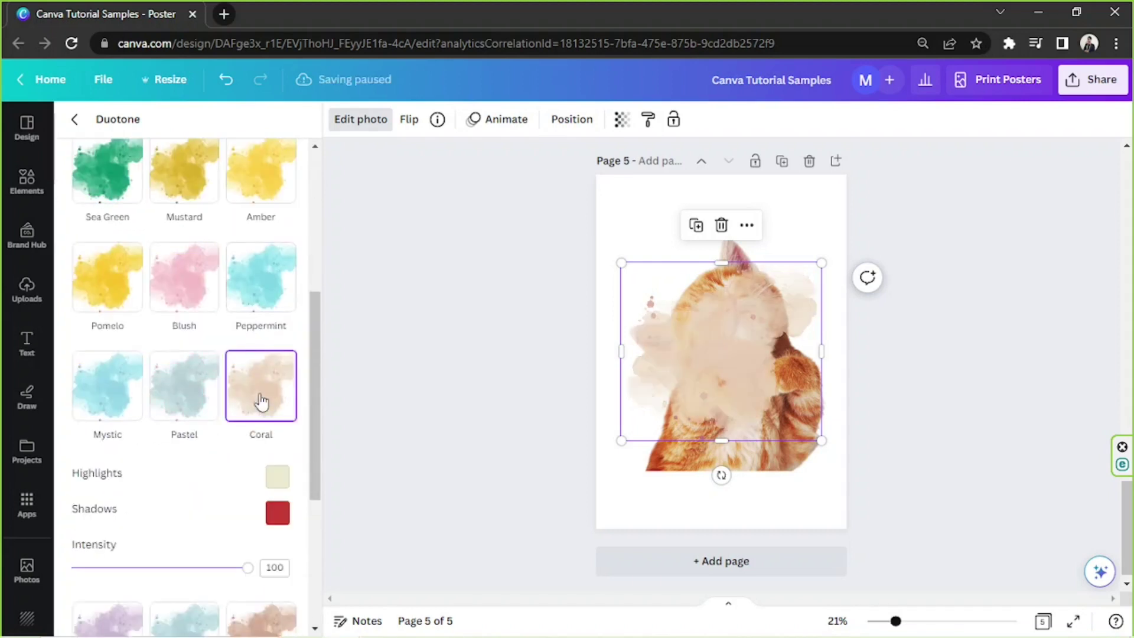
Set the shadows color of the splash's Coral duotone to orange #DF530D.
click(279, 512)
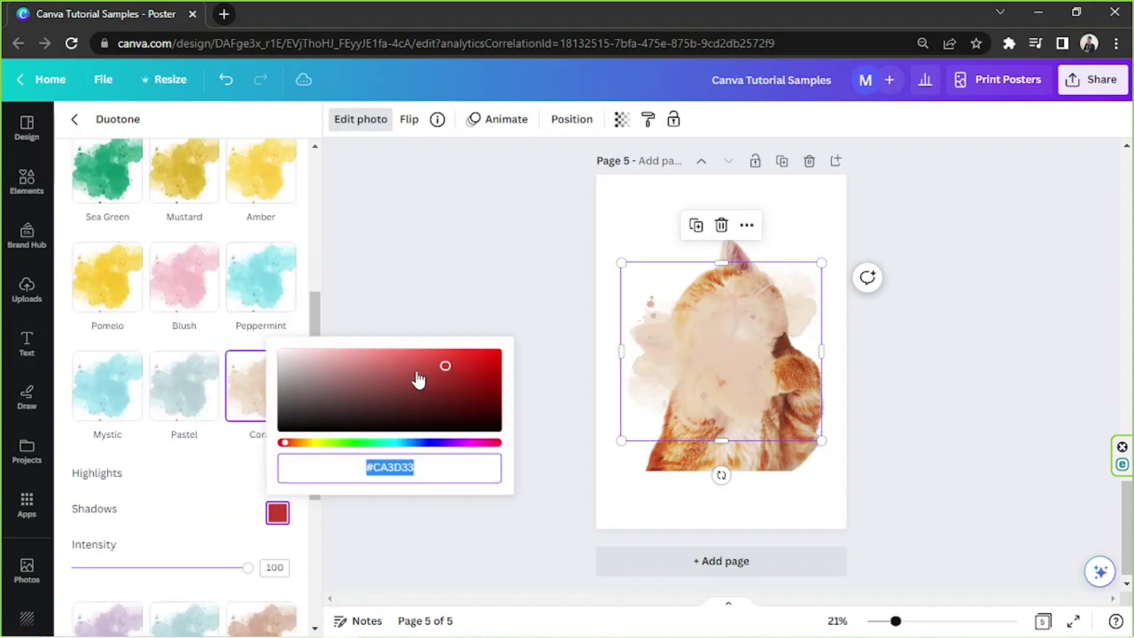
click(295, 444)
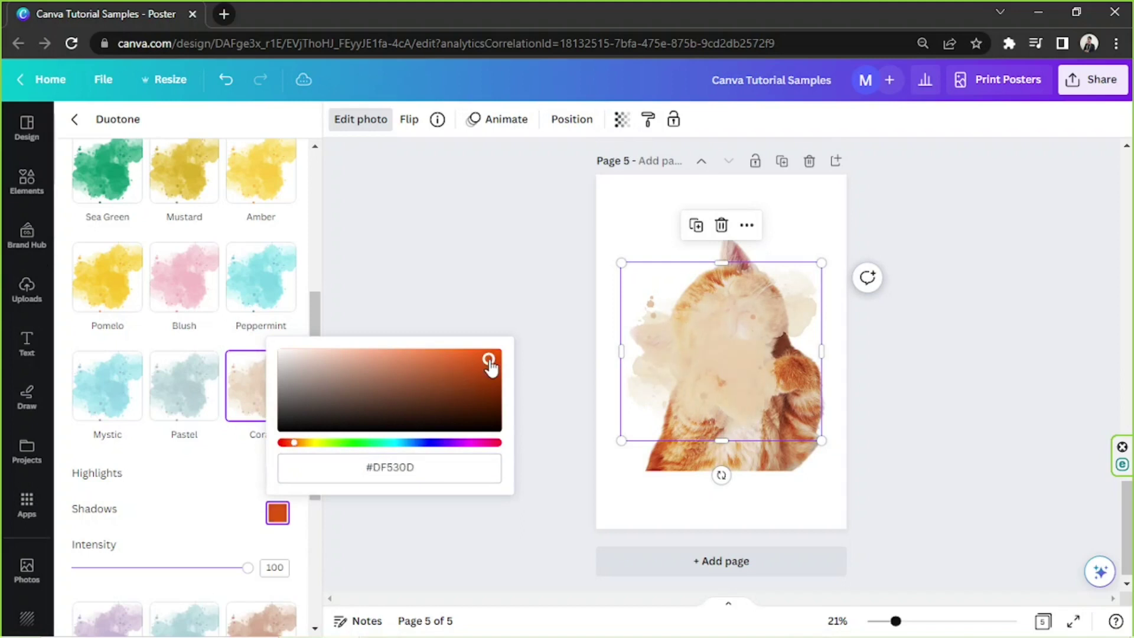
click(234, 482)
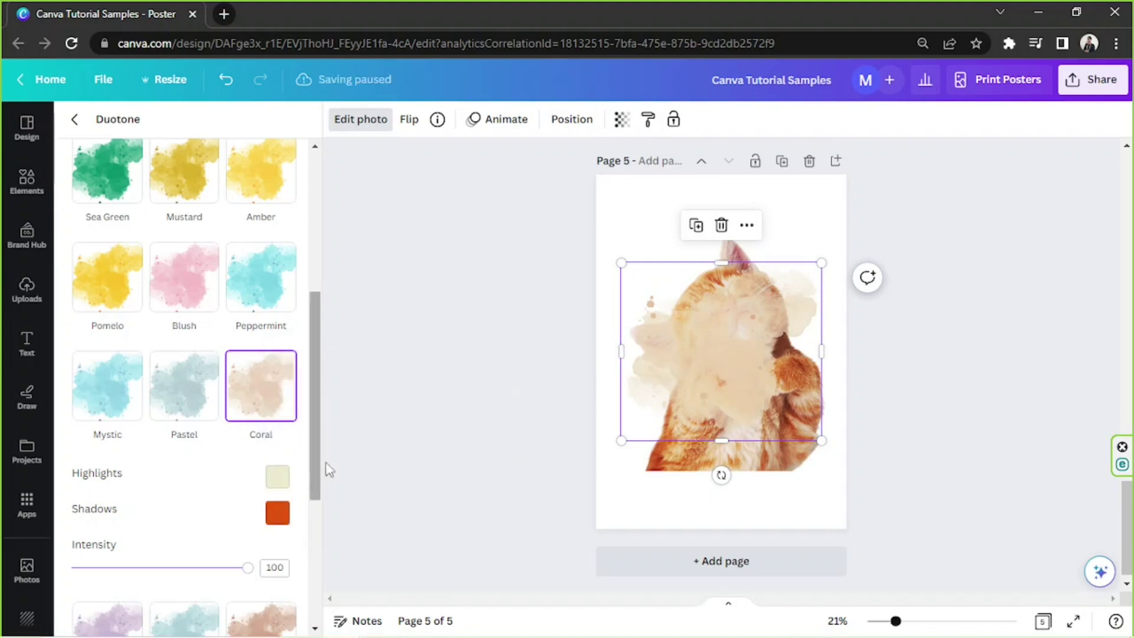
Enlarge the beige watercolor splash to about the page width, tilt it slightly and position it around the kitten.
drag(620, 263, 533, 184)
drag(703, 301, 765, 354)
drag(739, 527, 824, 507)
drag(932, 404, 875, 392)
drag(764, 391, 782, 389)
drag(803, 482, 780, 495)
drag(754, 374, 752, 384)
Move the watercolor splash backward behind the kitten and fine-tune its size and placement.
click(571, 119)
click(283, 157)
drag(778, 502, 735, 504)
drag(631, 398, 632, 415)
click(1009, 356)
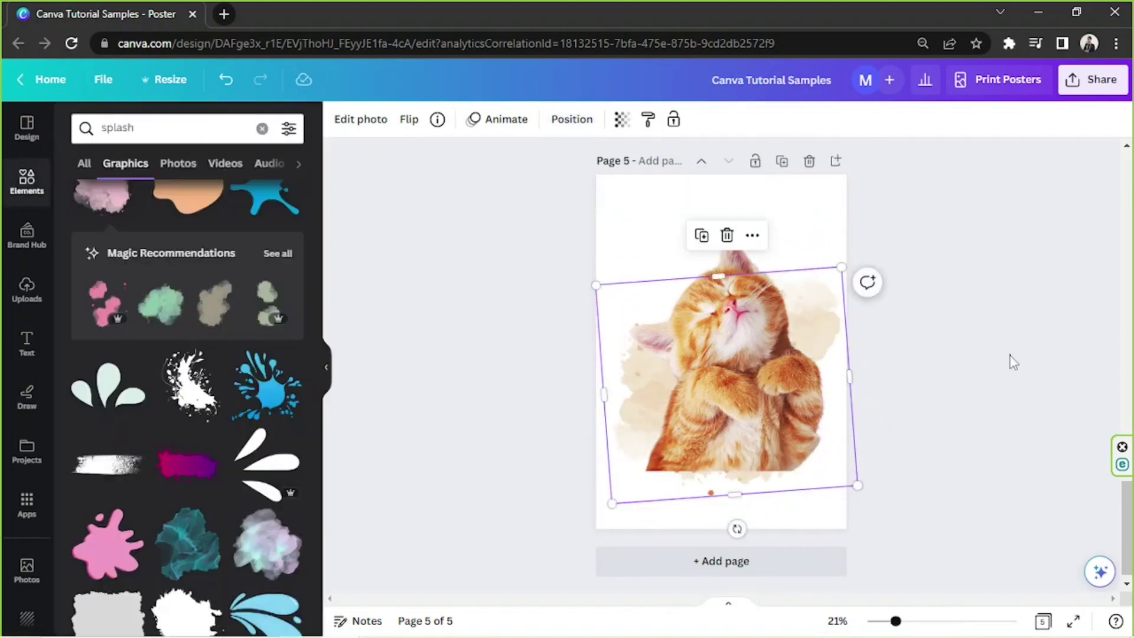
Search the elements library for pillow photos and look through the results.
click(139, 136)
text(pillow)
key(Return)
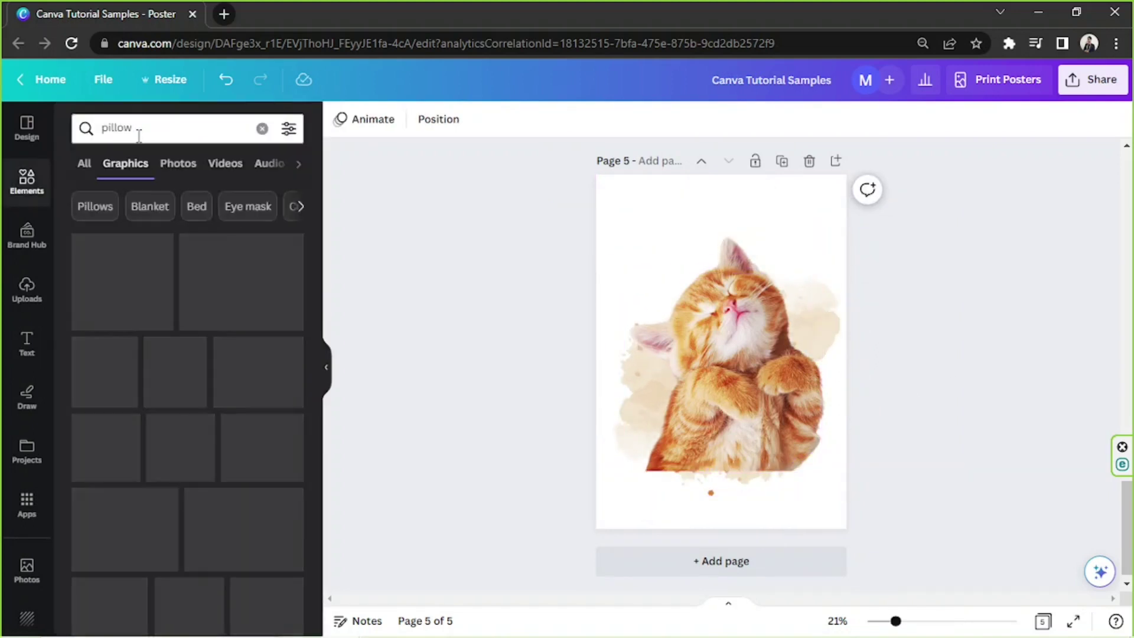
click(180, 167)
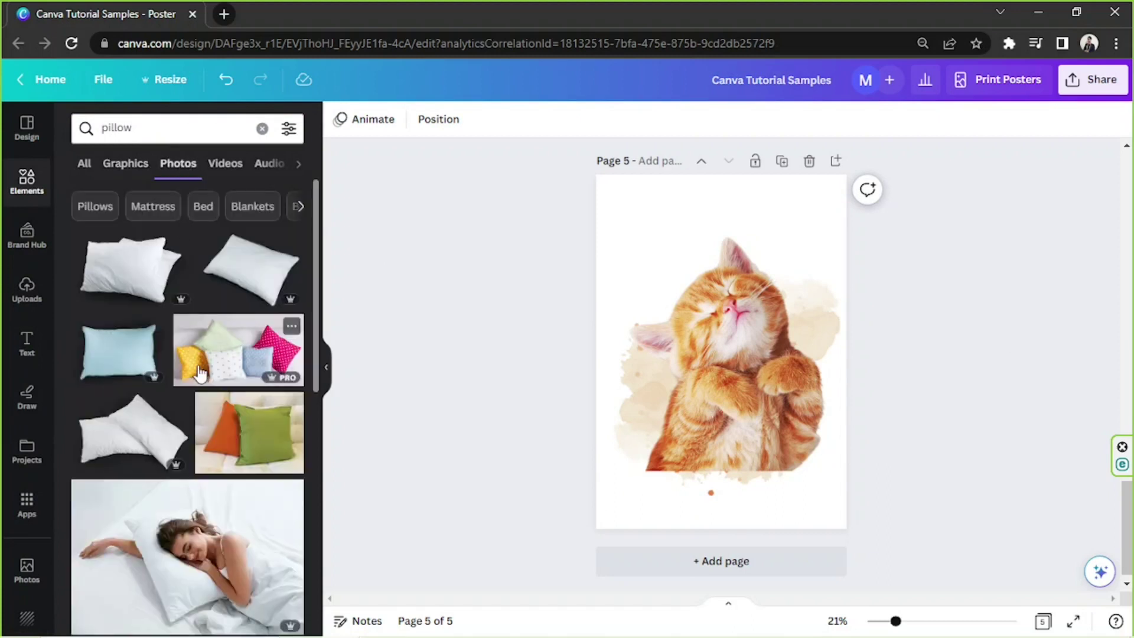
scroll(200, 357, down, 5)
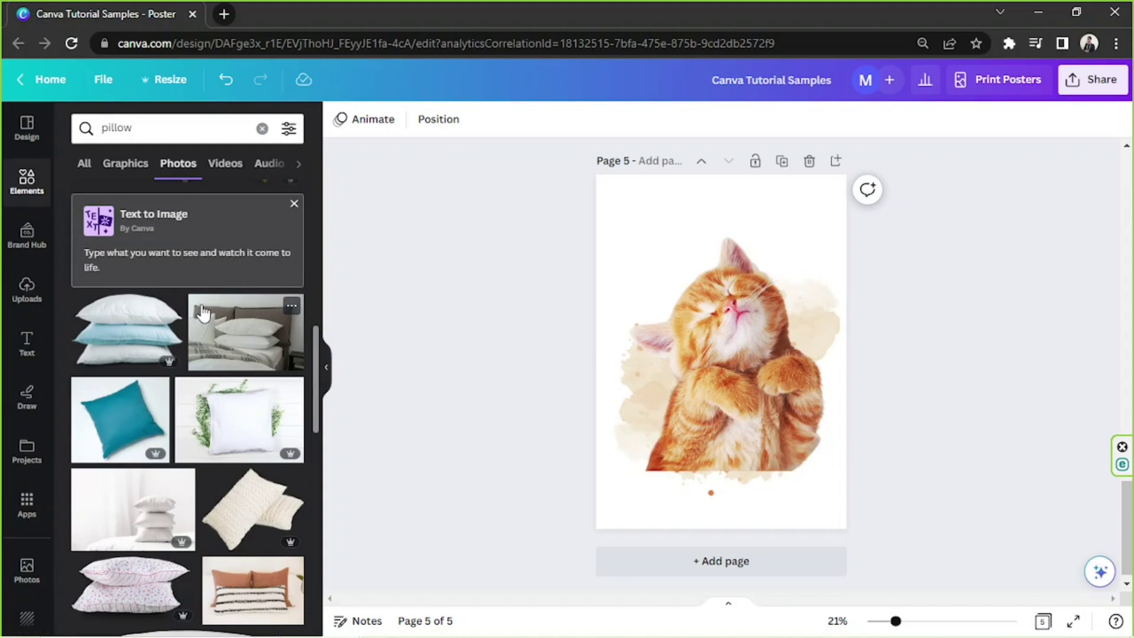
scroll(203, 313, down, 3)
scroll(203, 304, up, 10)
Search the elements library for splatter graphics.
click(88, 164)
click(144, 131)
key(BackSpace)
key(BackSpace)
key(BackSpace)
key(BackSpace)
key(BackSpace)
key(BackSpace)
text(splash)
key(BackSpace)
key(BackSpace)
text(ttrt)
key(Return)
key(BackSpace)
key(BackSpace)
text(er)
key(Return)
click(141, 166)
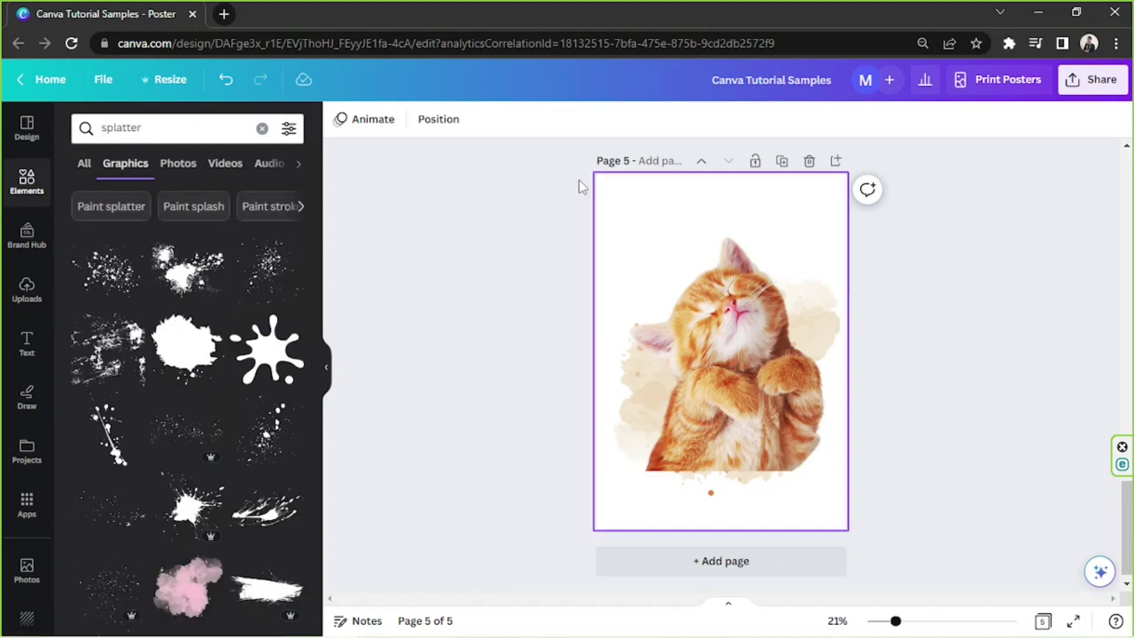
Add the clustered paint splatter graphic, color it white and place it over the kitten's lower edge.
click(187, 346)
key(Delete)
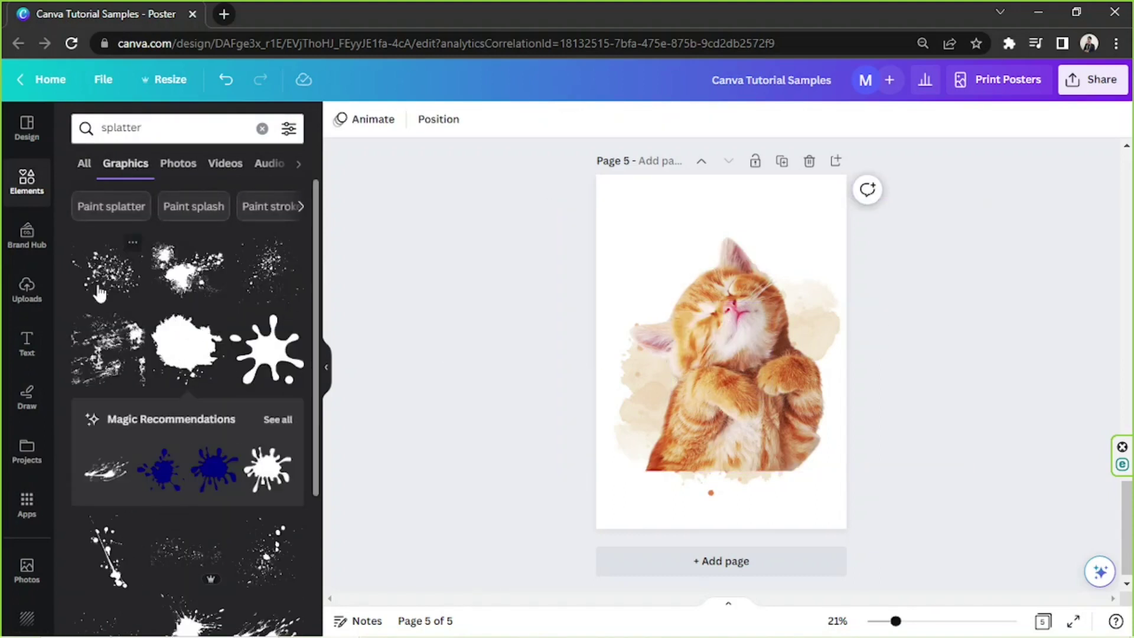
click(189, 284)
click(342, 119)
click(87, 330)
drag(683, 355, 672, 475)
drag(865, 348, 810, 395)
drag(671, 484, 695, 474)
click(1020, 334)
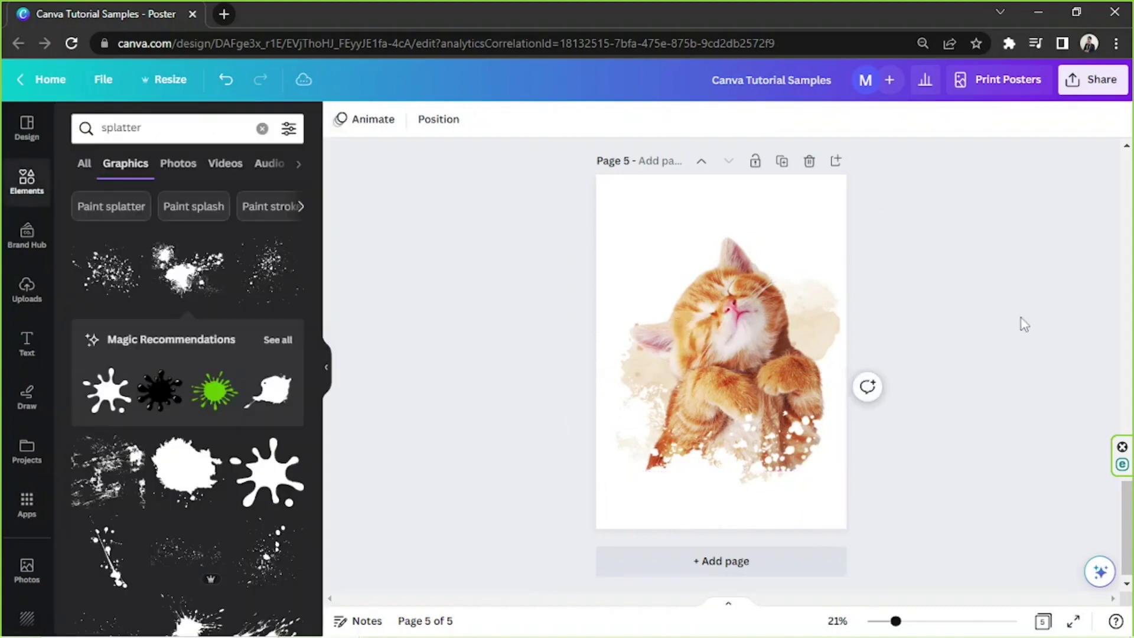
Crop the empty space from the upper, right and left sides of the kitten photo.
click(784, 245)
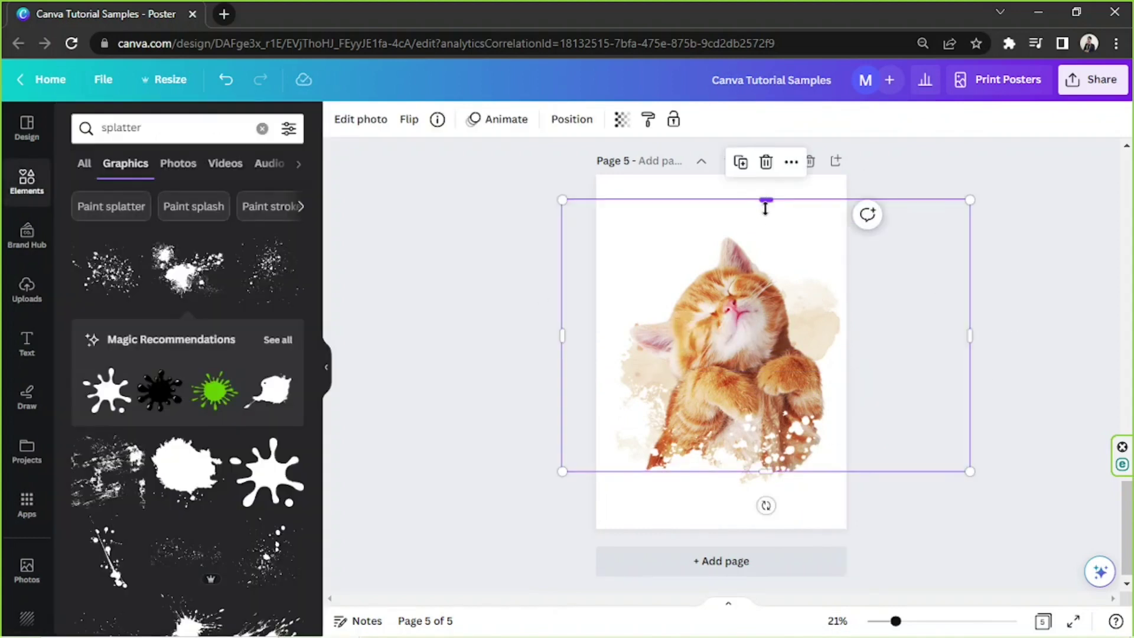
drag(766, 200, 768, 232)
drag(969, 350, 839, 354)
drag(558, 350, 621, 349)
Add the spotted splatter graphic, color it brown sampled from the kitten photo and shrink it for the splash beside the kitten.
click(160, 390)
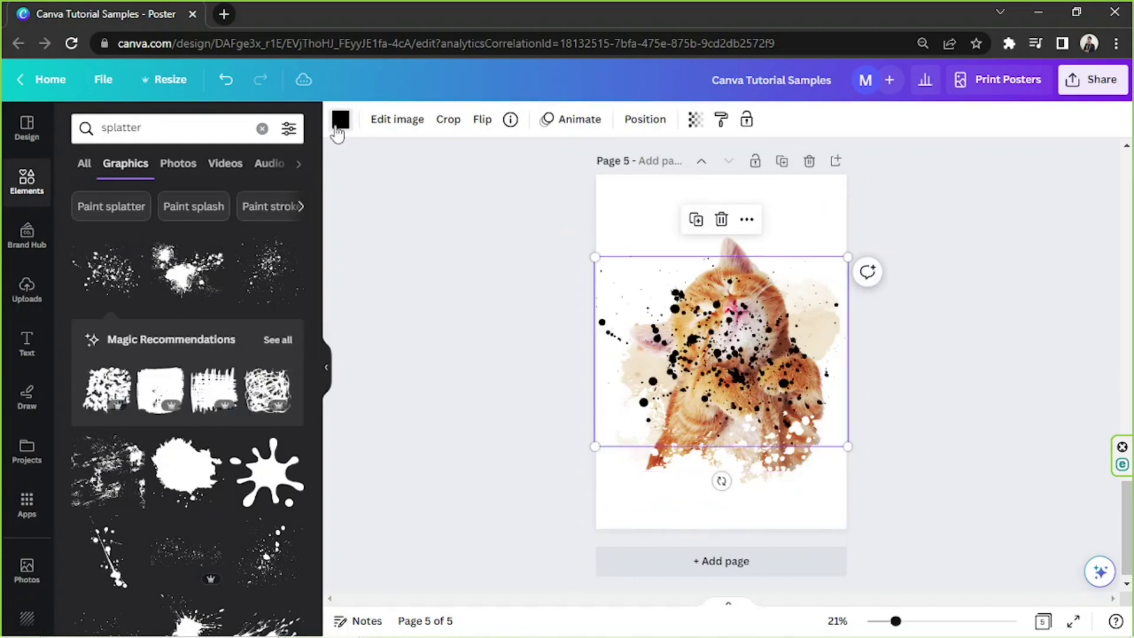
click(341, 119)
click(86, 210)
drag(760, 322, 861, 280)
click(87, 210)
click(277, 363)
click(782, 314)
drag(949, 417, 807, 310)
Place a copy of the brown splatter at the kitten's left side and color it orange #DF8D3E sampled from the fur.
drag(768, 254, 715, 390)
click(645, 118)
click(340, 119)
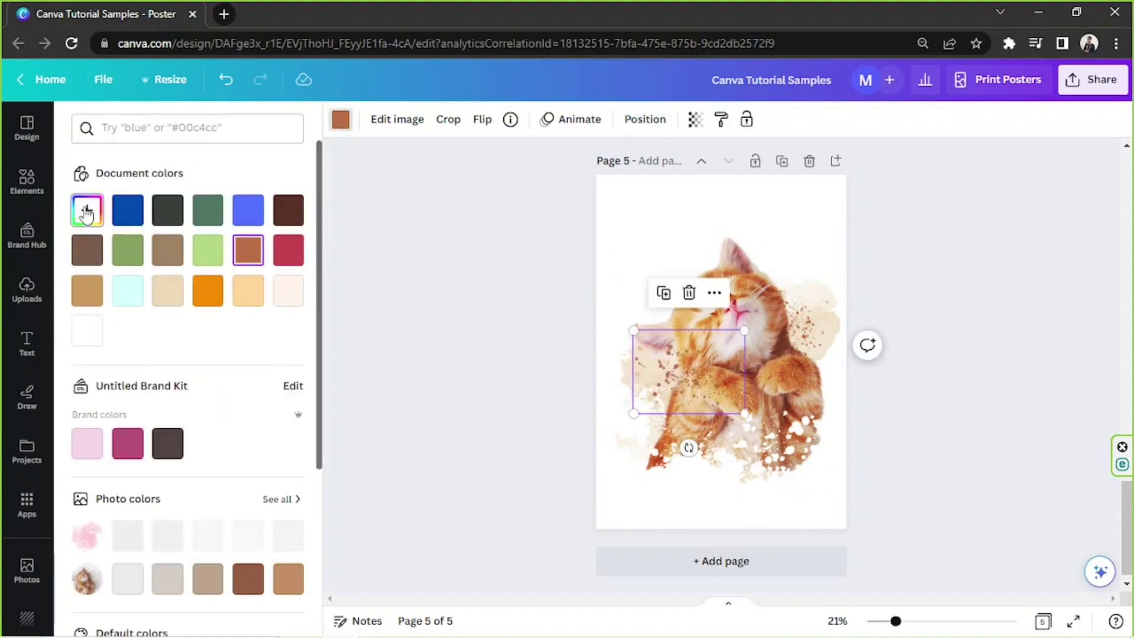
click(87, 210)
click(277, 363)
click(688, 398)
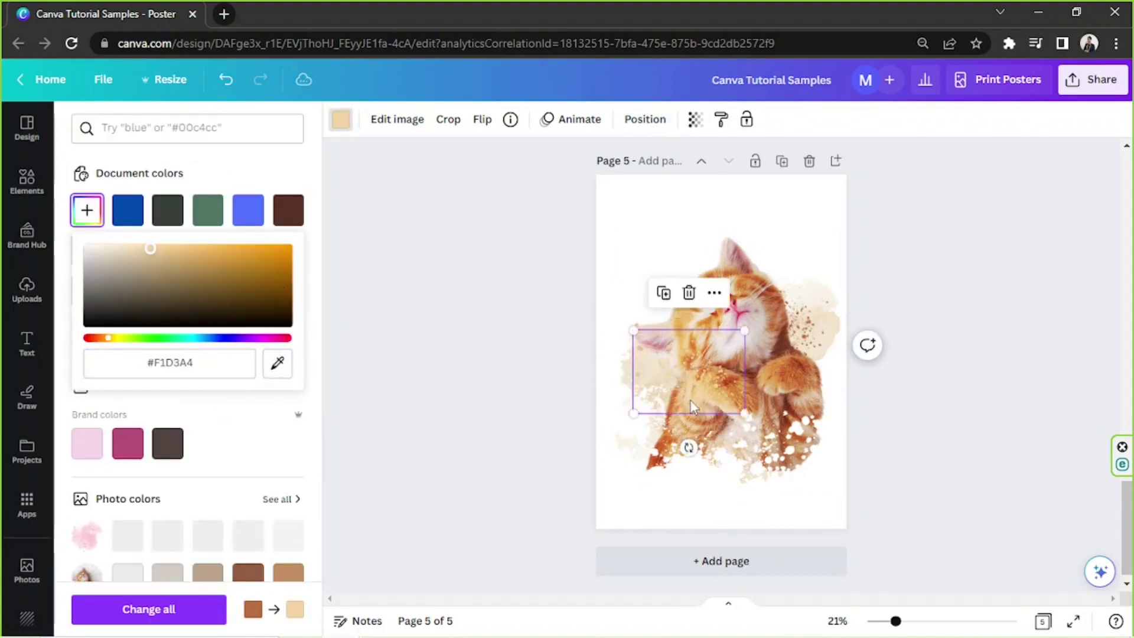
click(277, 366)
click(714, 317)
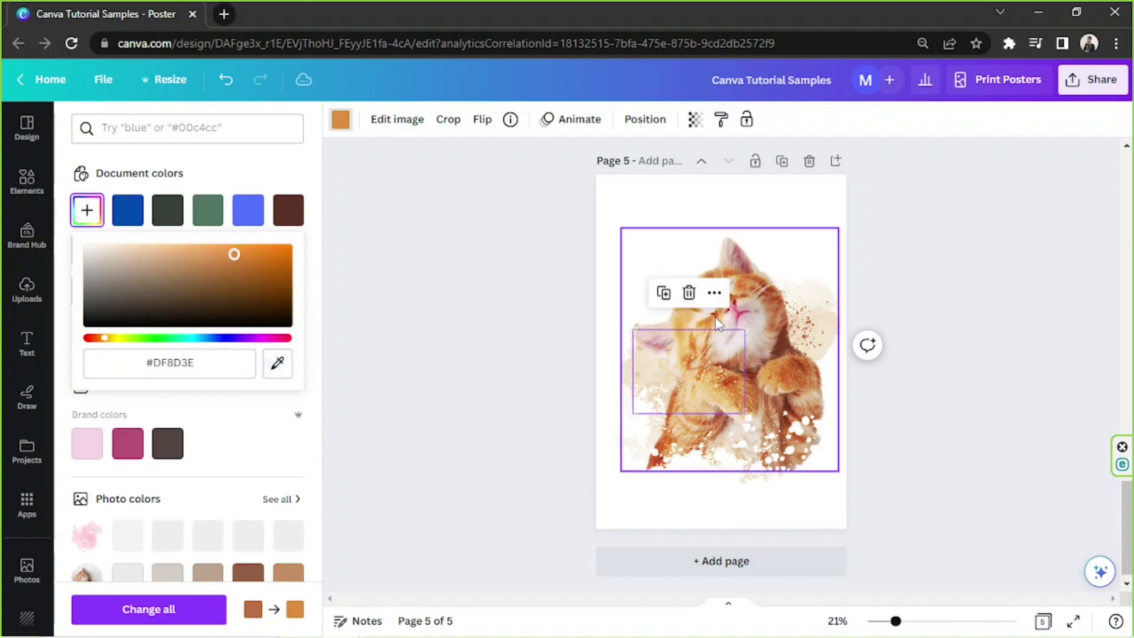
Shift the orange splatter toward the kitten's lower left, resize it to 17.2 × 12.88 cm and move it behind the kitten.
drag(700, 365, 688, 384)
click(645, 119)
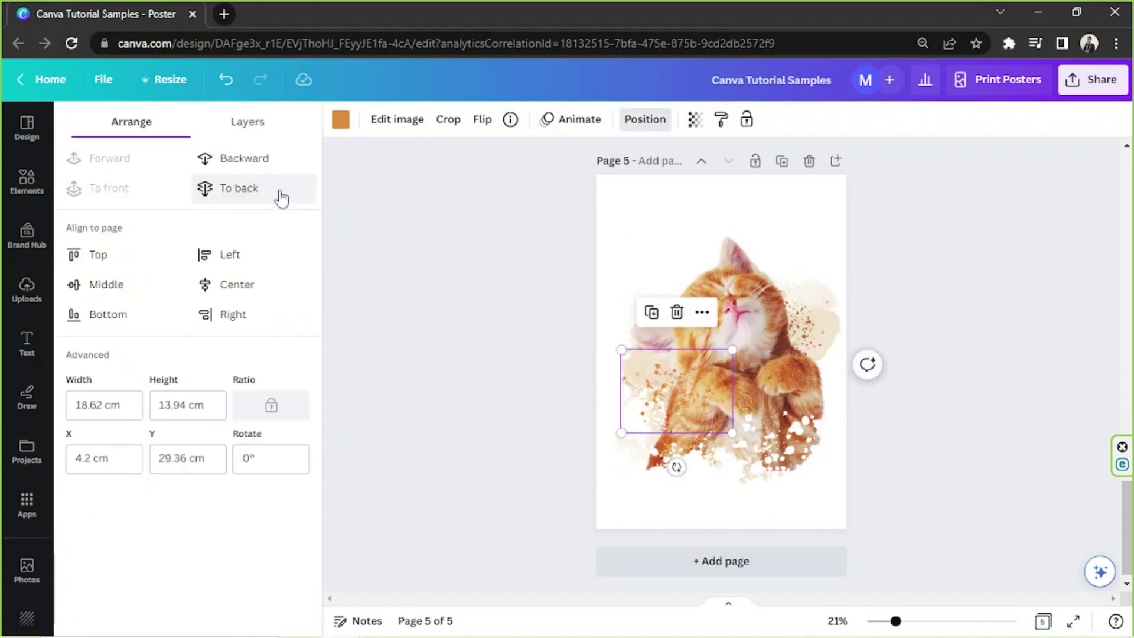
drag(622, 350, 630, 355)
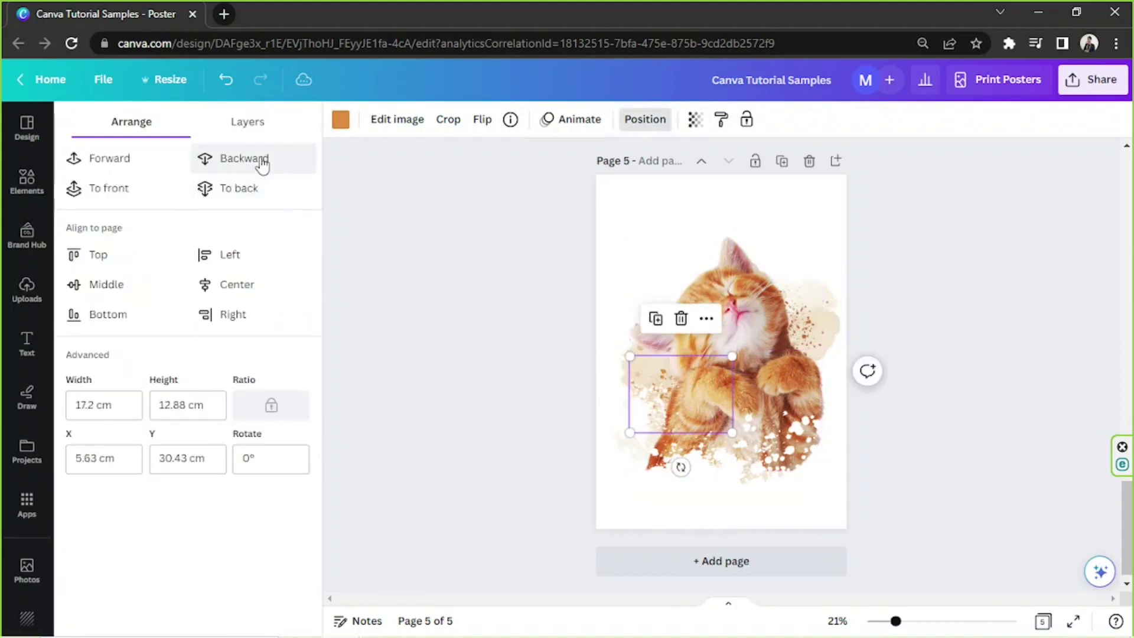
Add the fine-dot splatter graphic above the kitten's head and color it light orange.
click(27, 182)
scroll(136, 337, down, 4)
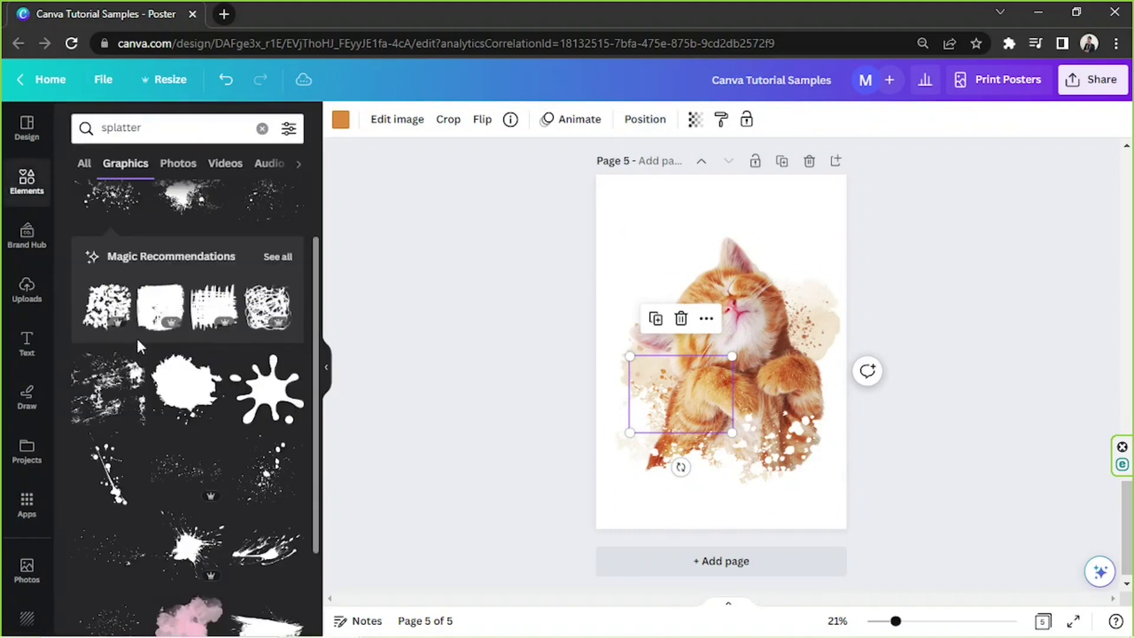
click(133, 325)
drag(740, 354, 652, 287)
click(340, 120)
click(168, 331)
click(788, 315)
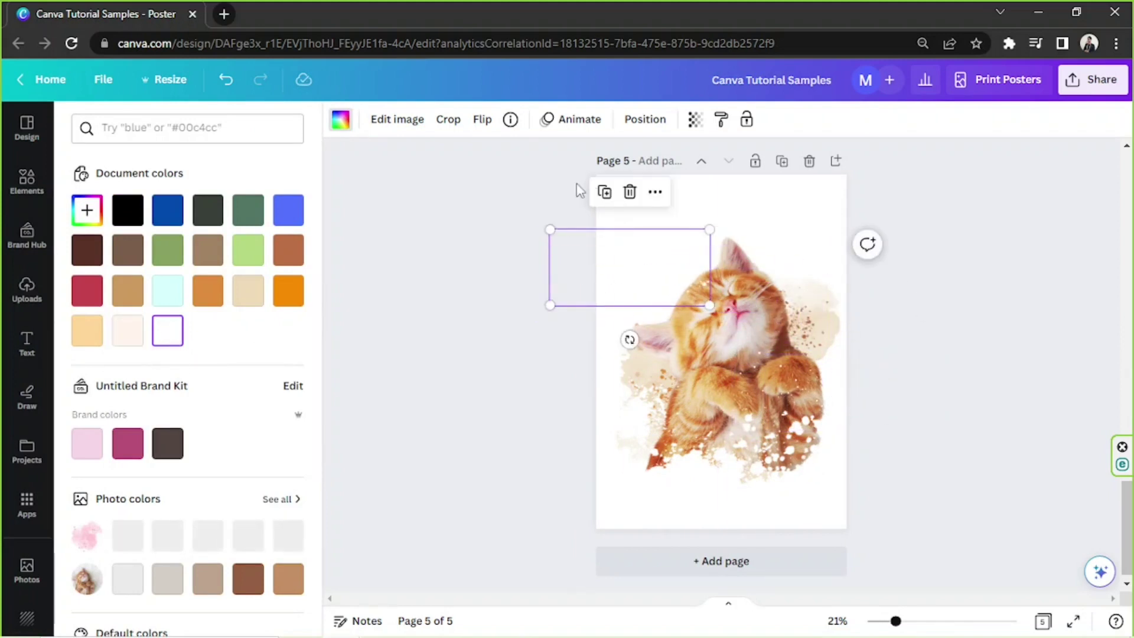
click(128, 330)
click(288, 290)
click(87, 210)
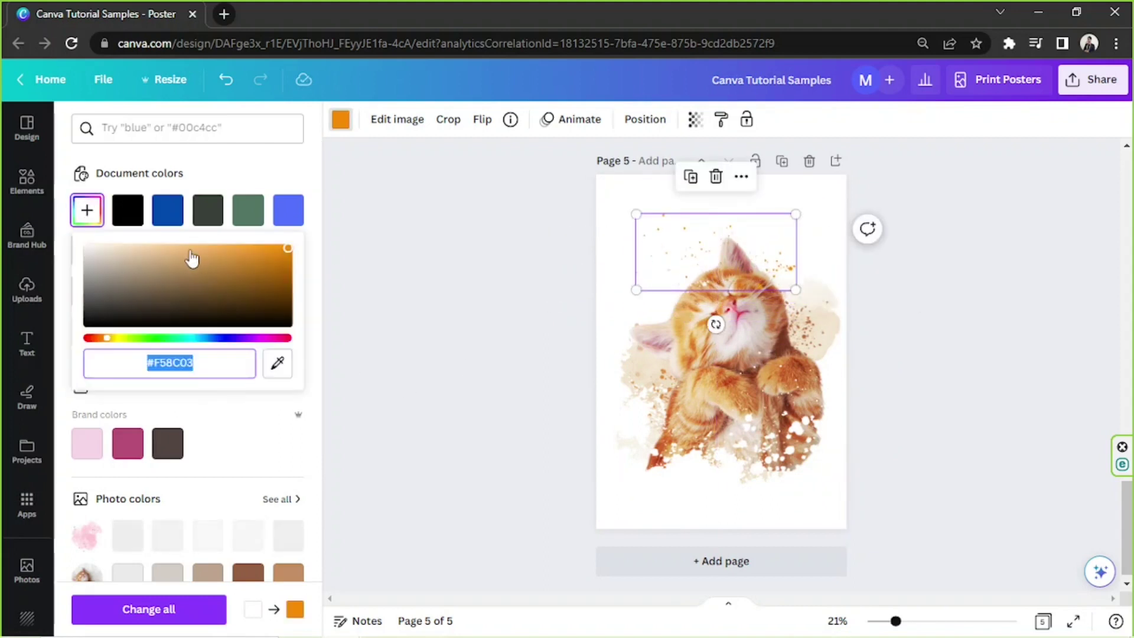
Rotate the light orange splatter diagonally, place it across the kitten's head and send it to the back.
drag(716, 325, 765, 305)
drag(749, 242, 753, 292)
drag(765, 358, 673, 362)
drag(708, 300, 689, 236)
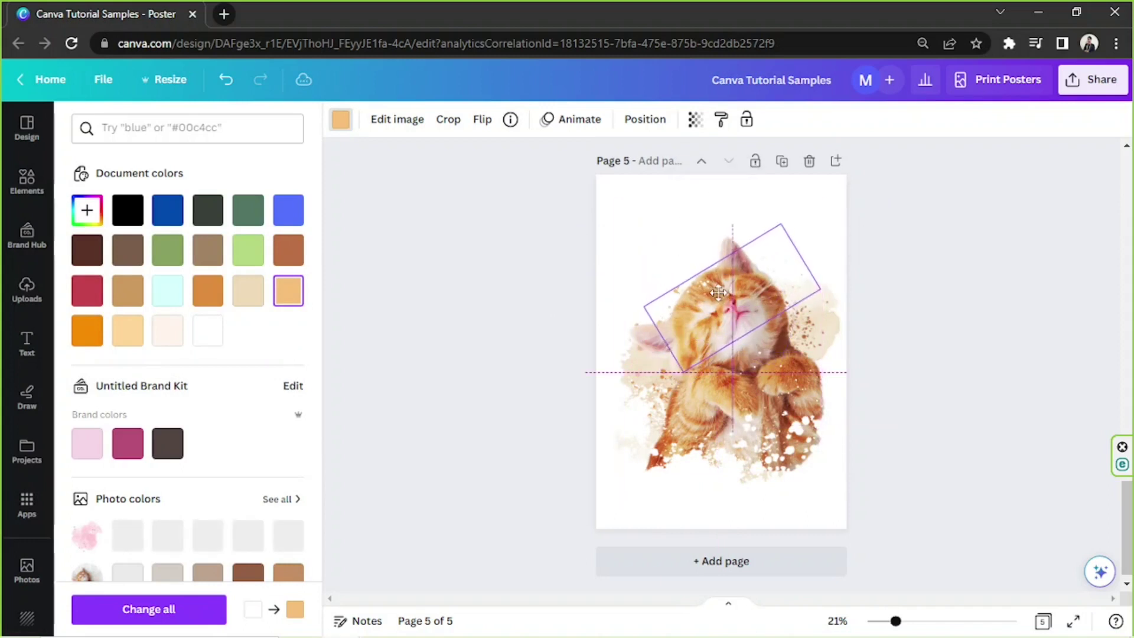
click(645, 119)
click(248, 189)
click(885, 348)
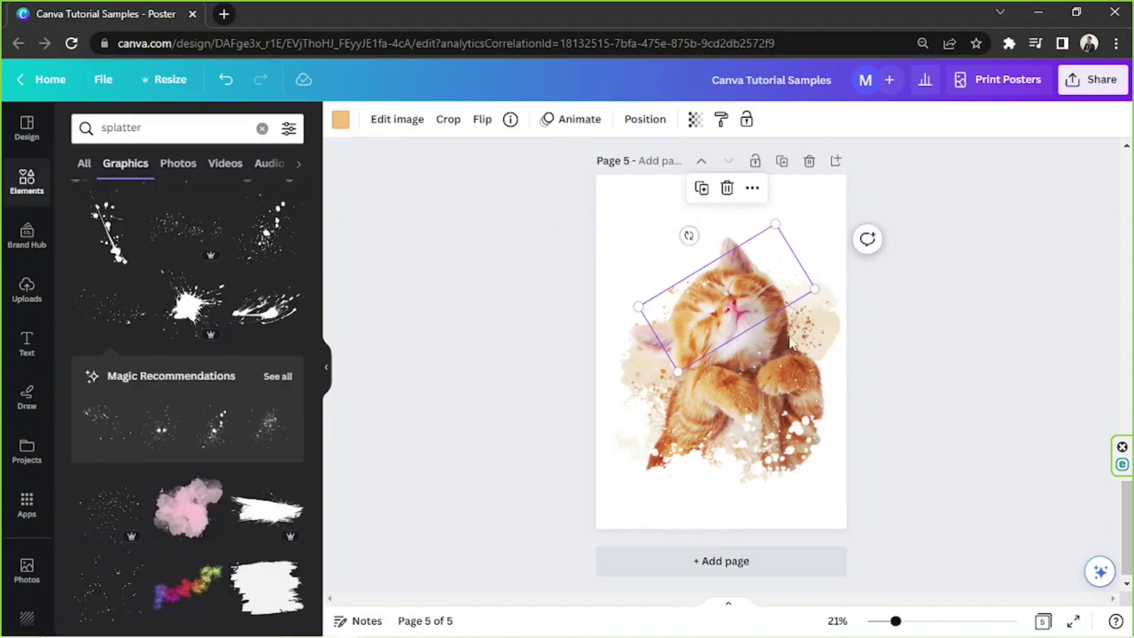
Add a sparse gold speckle splatter graphic and position it around the kitten.
click(99, 435)
drag(706, 379, 710, 351)
click(954, 321)
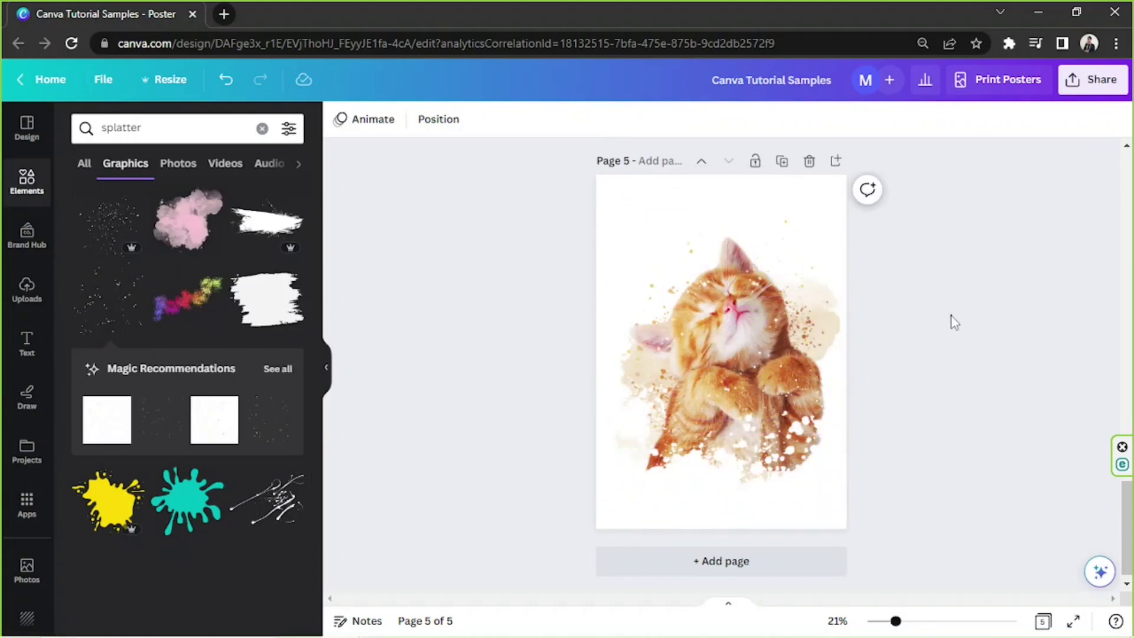
triple_click(116, 132)
text(7890-=)
key(Return)
triple_click(156, 129)
key(BackSpace)
click(39, 192)
click(326, 368)
click(31, 182)
click(117, 130)
text(q)
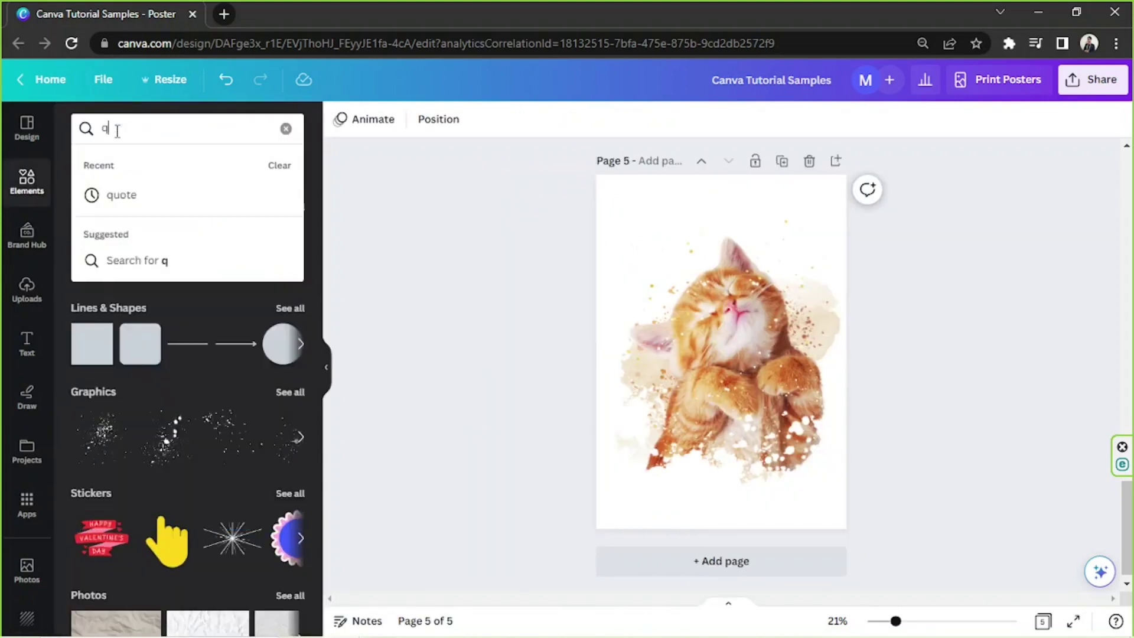
key(BackSpace)
click(273, 165)
text(w)
key(BackSpace)
click(329, 195)
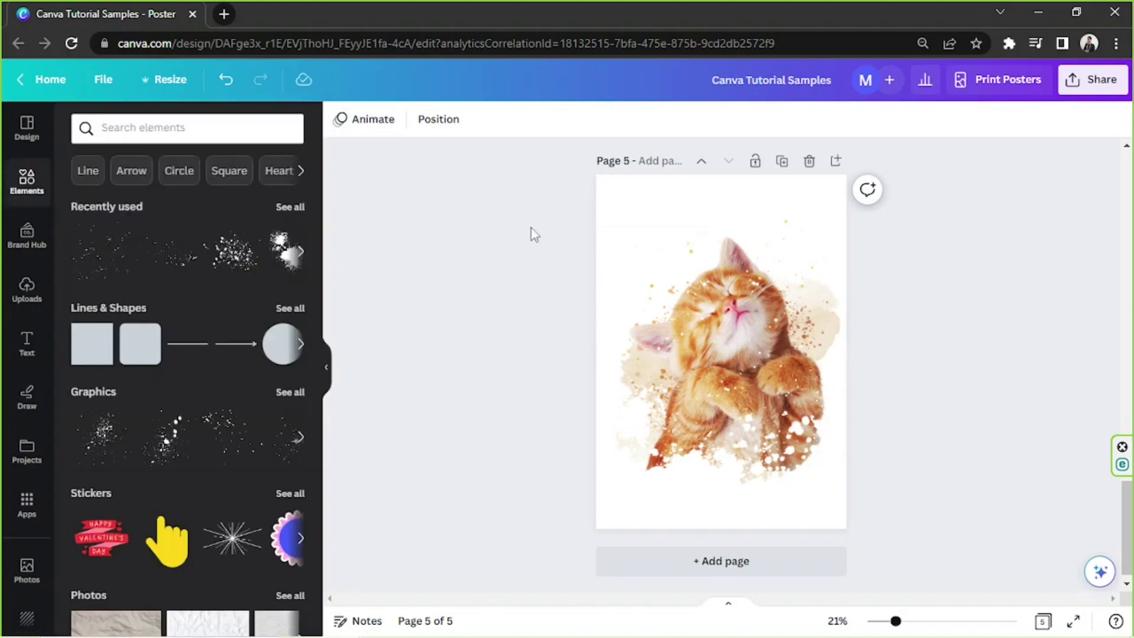
click(105, 130)
text(e)
key(BackSpace)
click(17, 141)
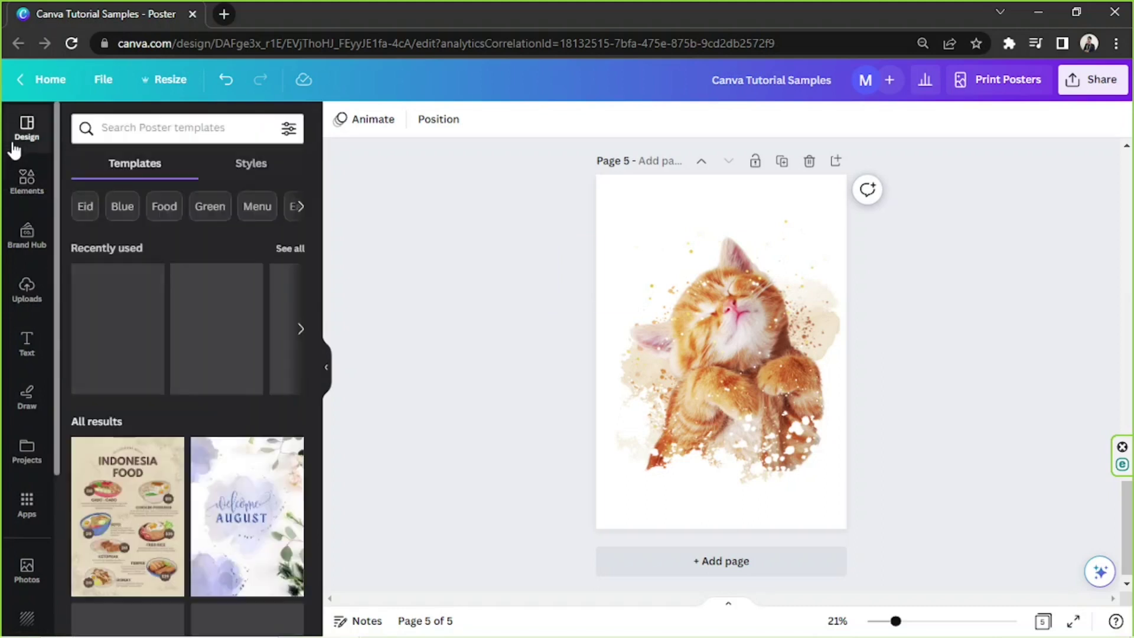
click(21, 183)
click(163, 123)
text(rtyuiop[]\asdfg)
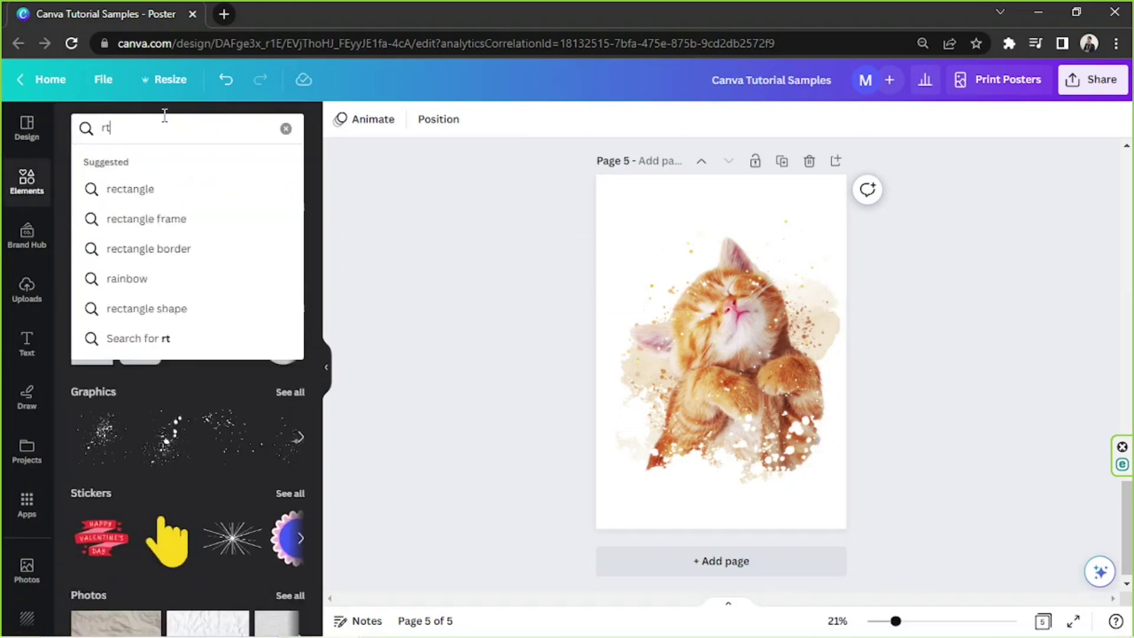
key(BackSpace)
key(BackSpace)
key(BackSpace)
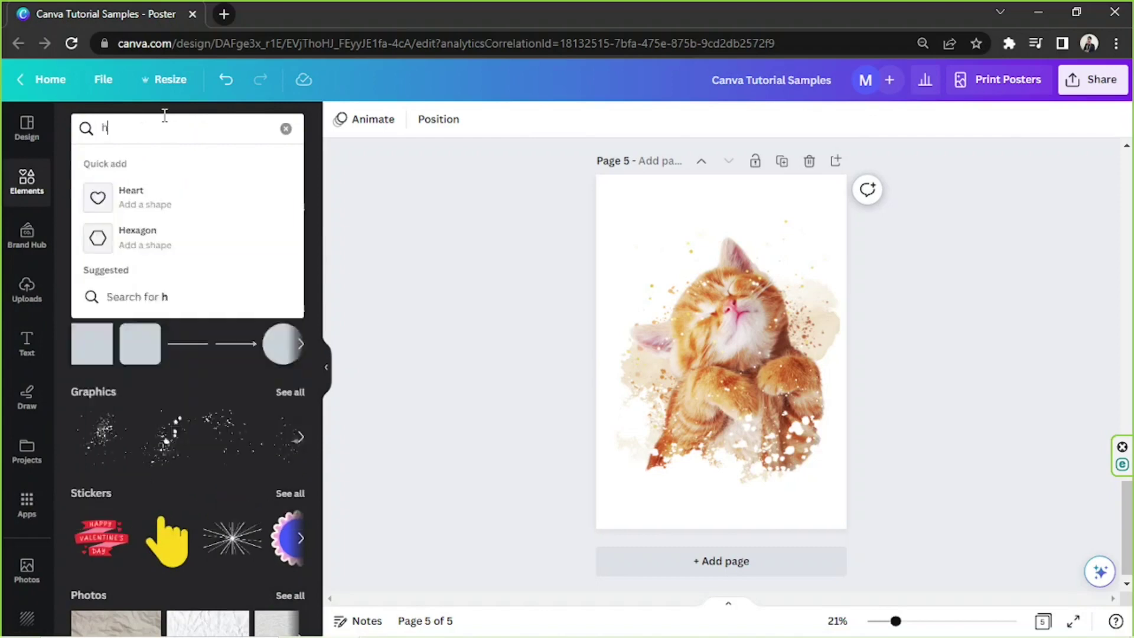
click(223, 14)
text(hello)
key(Return)
click(113, 14)
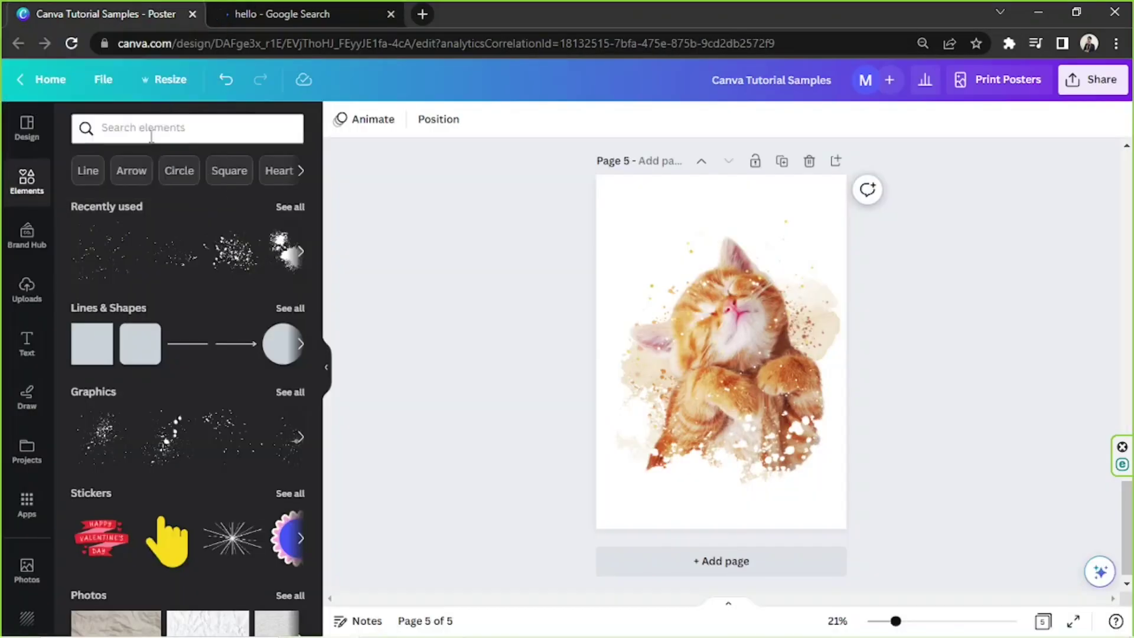
click(151, 130)
text(a)
click(390, 14)
click(286, 129)
click(326, 368)
Search the photo elements for "flower".
click(27, 182)
click(143, 129)
text(flower)
key(Return)
click(180, 164)
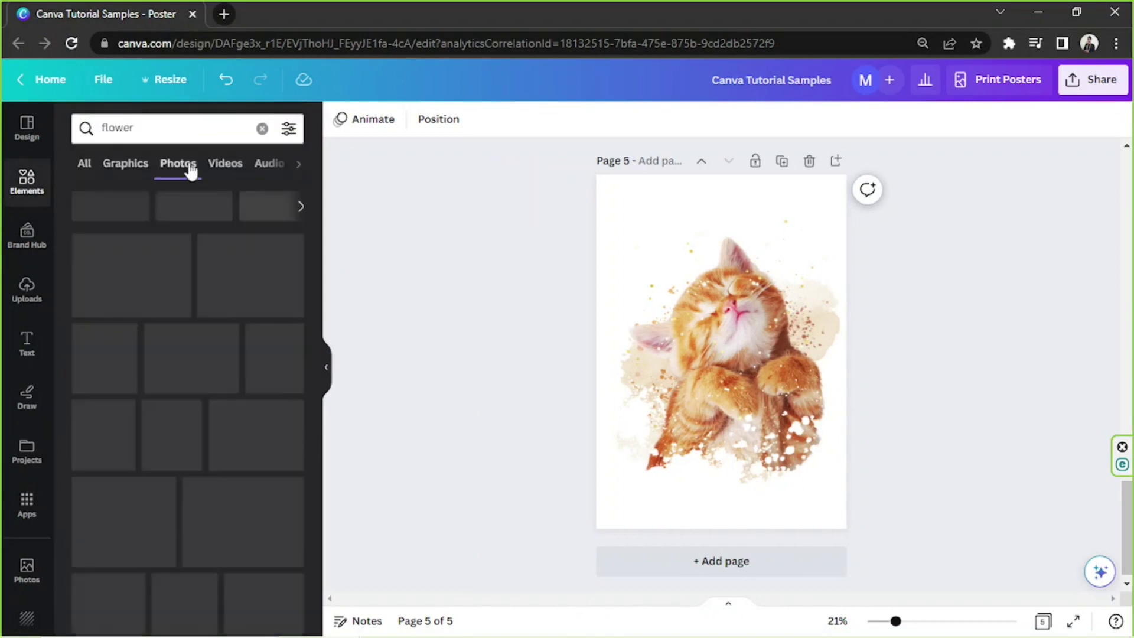
scroll(286, 343, down, 4)
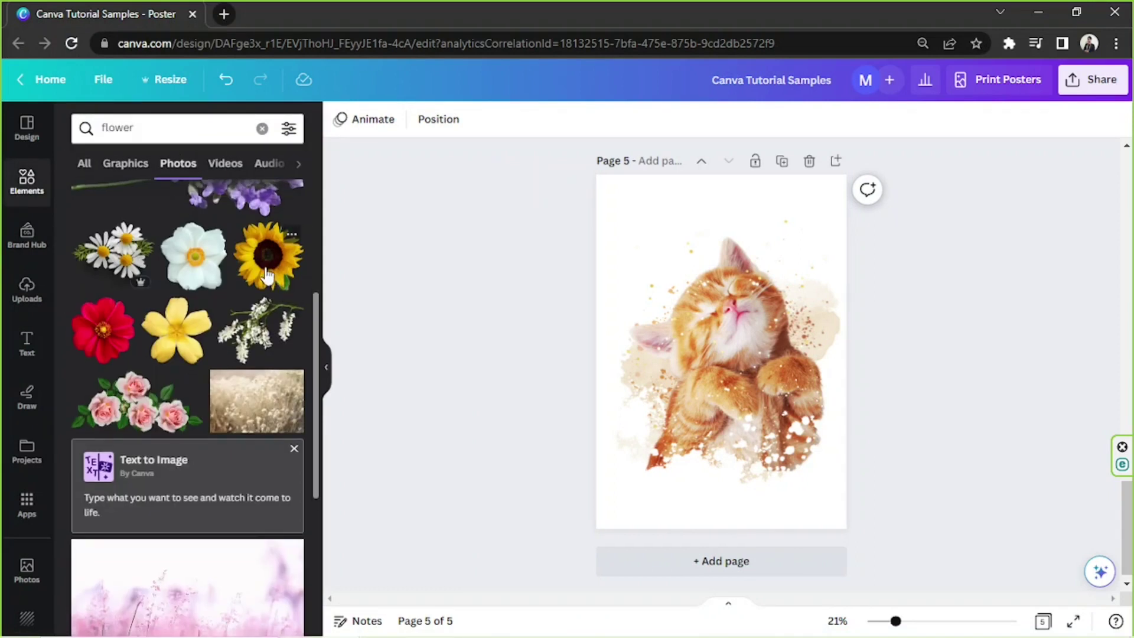
Try the sunflower photo behind the kitten's lower left side at about 19.4 × 18.9 cm and delete it.
click(268, 256)
drag(733, 369, 696, 401)
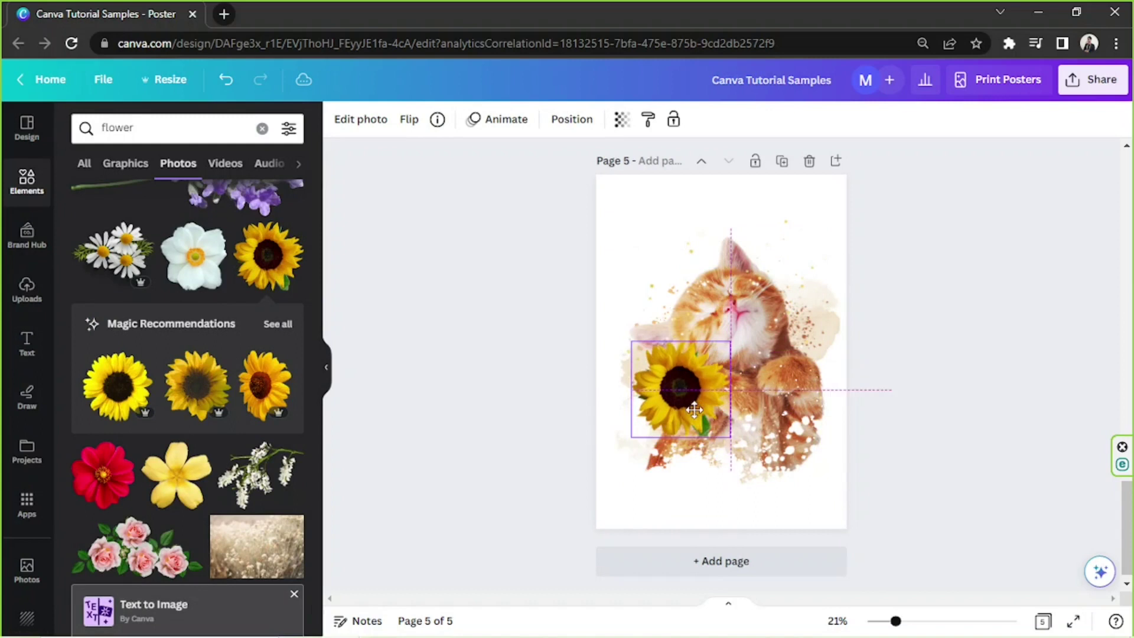
drag(734, 435, 784, 485)
drag(703, 393, 680, 372)
click(572, 119)
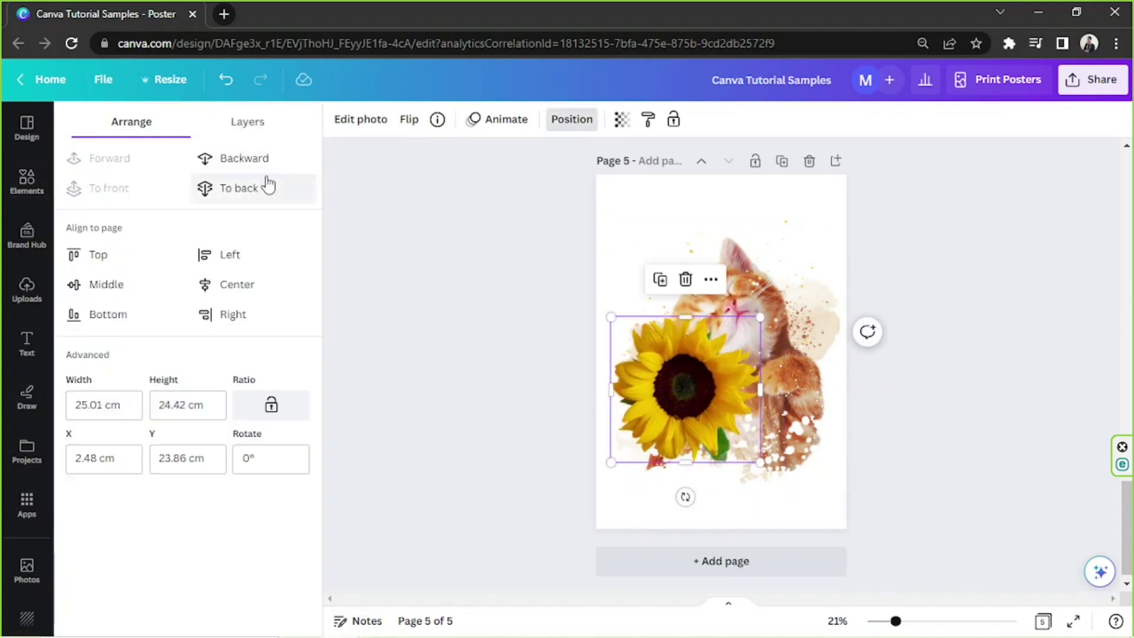
click(260, 165)
mouse_move(712, 333)
mouse_down()
mouse_move(706, 349)
mouse_move(717, 339)
mouse_up()
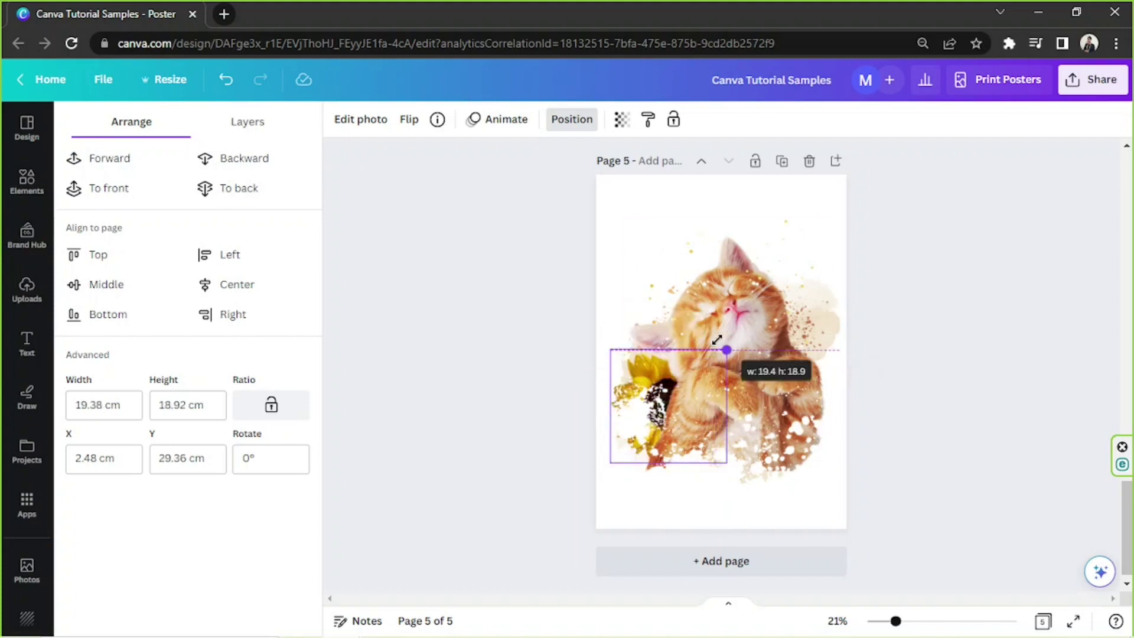
key(Delete)
click(440, 246)
Add the pink rose cluster photo, enlarge it and rotate it diagonally along the upper left of the kitten's head.
scroll(149, 317, down, 5)
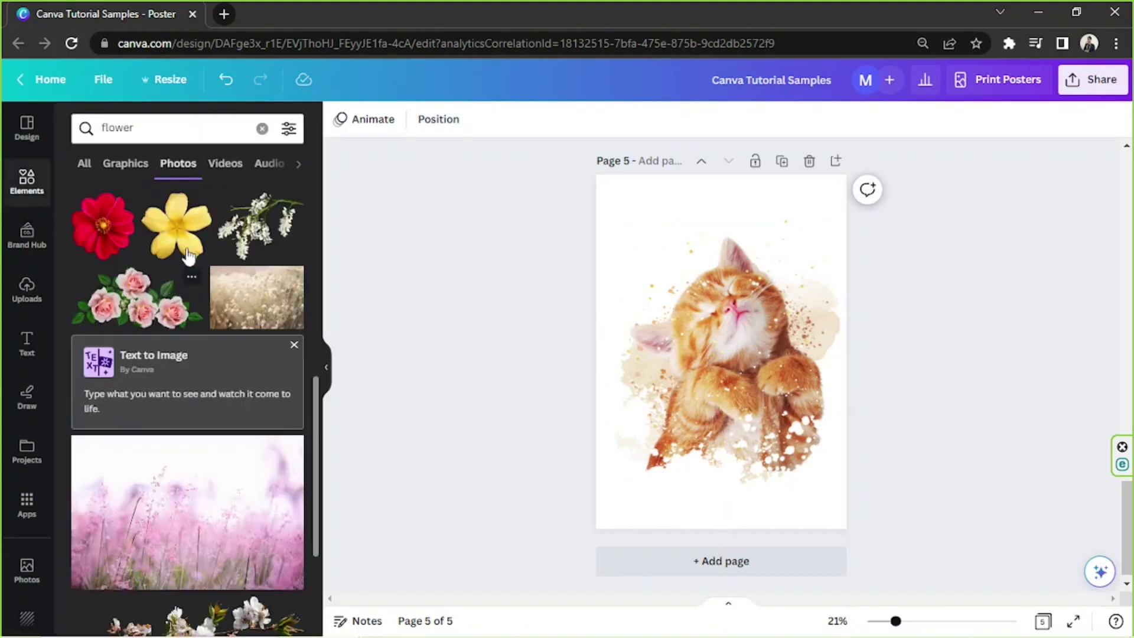
scroll(236, 250, up, 2)
click(120, 273)
drag(822, 400, 757, 368)
drag(689, 403, 749, 390)
drag(704, 335, 695, 272)
drag(749, 243, 726, 253)
mouse_move(674, 267)
mouse_down()
mouse_move(688, 264)
mouse_move(680, 272)
mouse_up()
Adjust the pink rose cluster's placement beside the kitten's head and delete it.
click(977, 318)
click(700, 286)
drag(737, 251, 804, 248)
drag(718, 260, 678, 265)
scroll(239, 402, down, 4)
scroll(239, 401, up, 3)
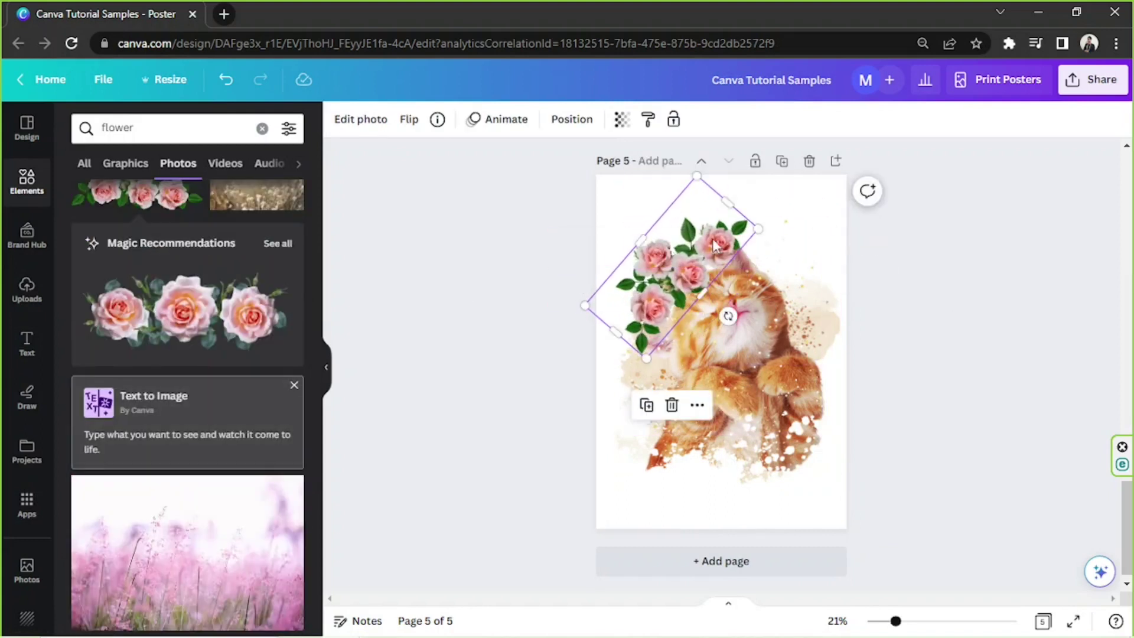
key(Delete)
Try the recommended three-rose garland diagonally across the upper left of the kitten's head and delete it.
click(221, 322)
drag(721, 426, 778, 401)
drag(731, 345, 692, 269)
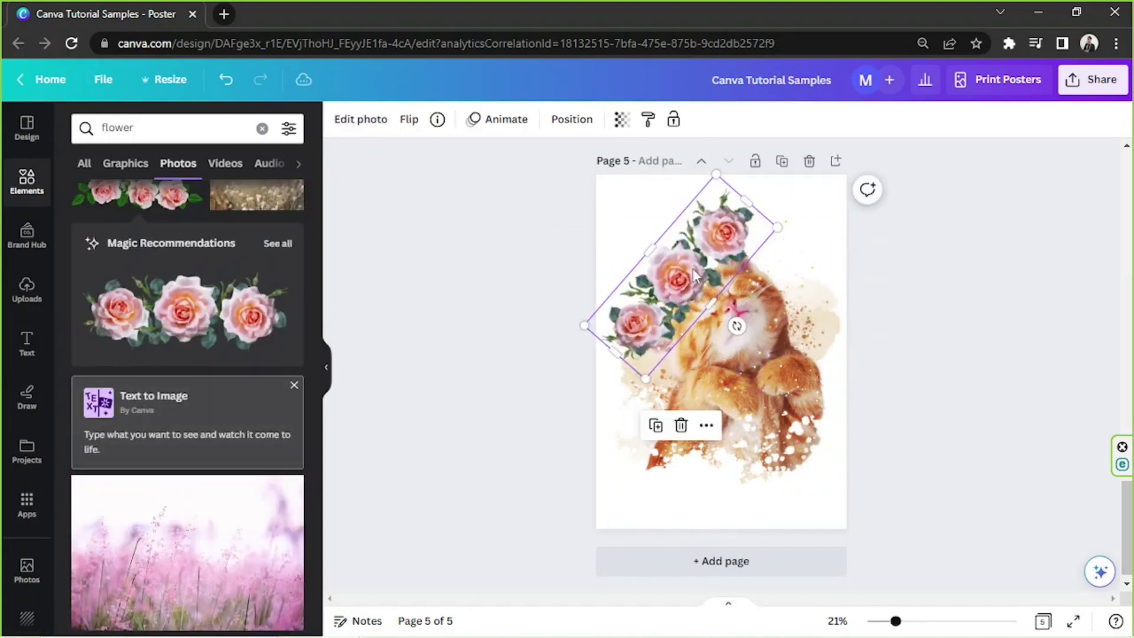
key(Delete)
Add the white rose bouquet photo, enlarge it, rotate it to -7.5° and place it across the kitten's lower body.
scroll(230, 378, down, 5)
click(239, 358)
drag(722, 441, 779, 420)
drag(733, 354, 719, 432)
drag(766, 498, 720, 518)
drag(700, 418, 732, 436)
drag(847, 488, 832, 479)
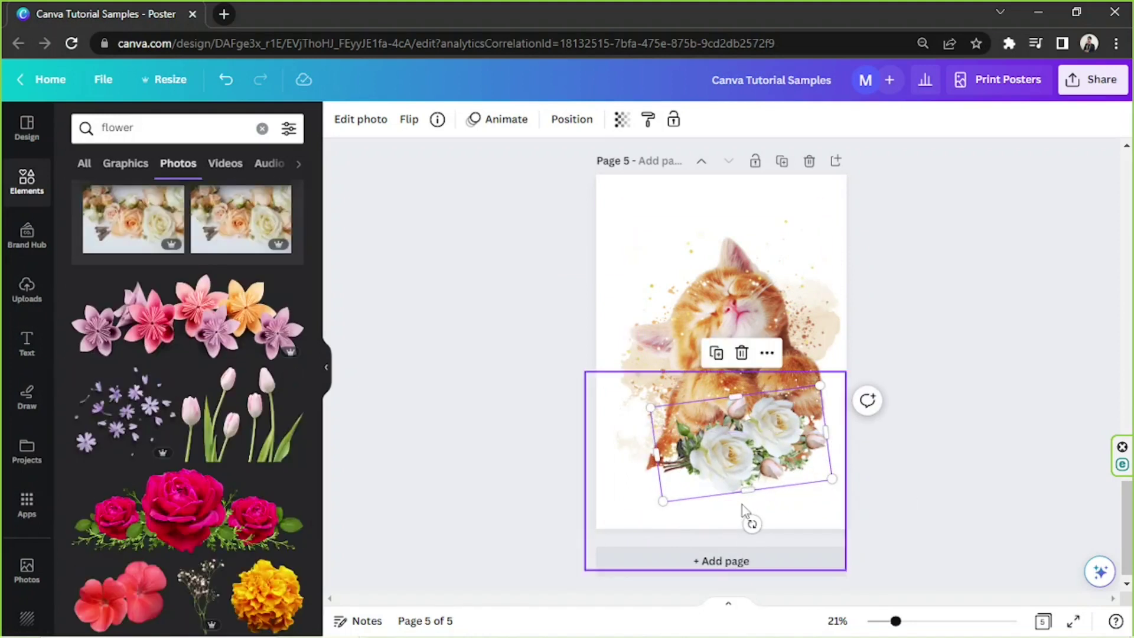
mouse_move(747, 447)
mouse_down()
mouse_move(746, 461)
mouse_move(742, 431)
mouse_up()
Send the white rose bouquet backward, resize it to 27.64 × 15.31 cm and delete it.
click(572, 119)
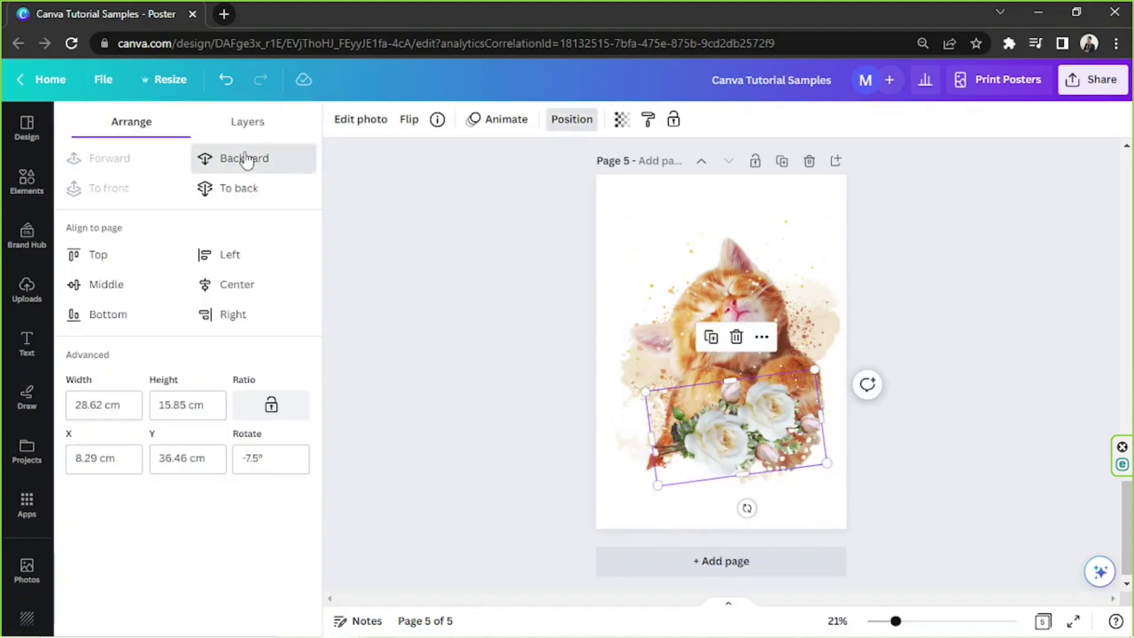
click(244, 158)
click(143, 172)
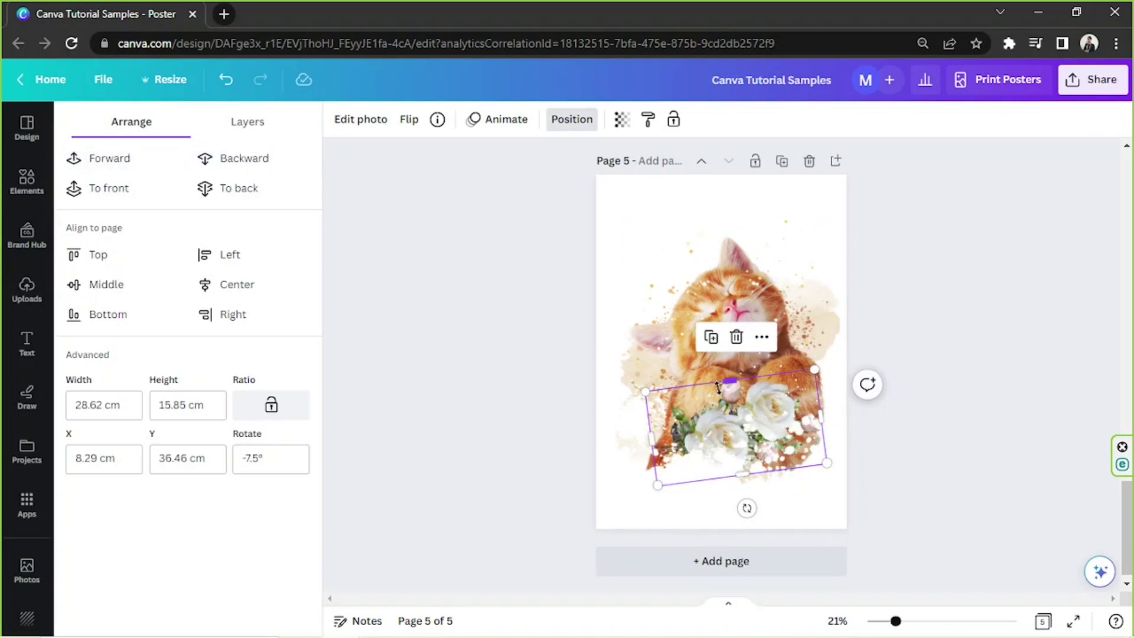
mouse_move(646, 392)
mouse_down()
mouse_move(620, 380)
mouse_move(679, 408)
mouse_move(633, 401)
mouse_up()
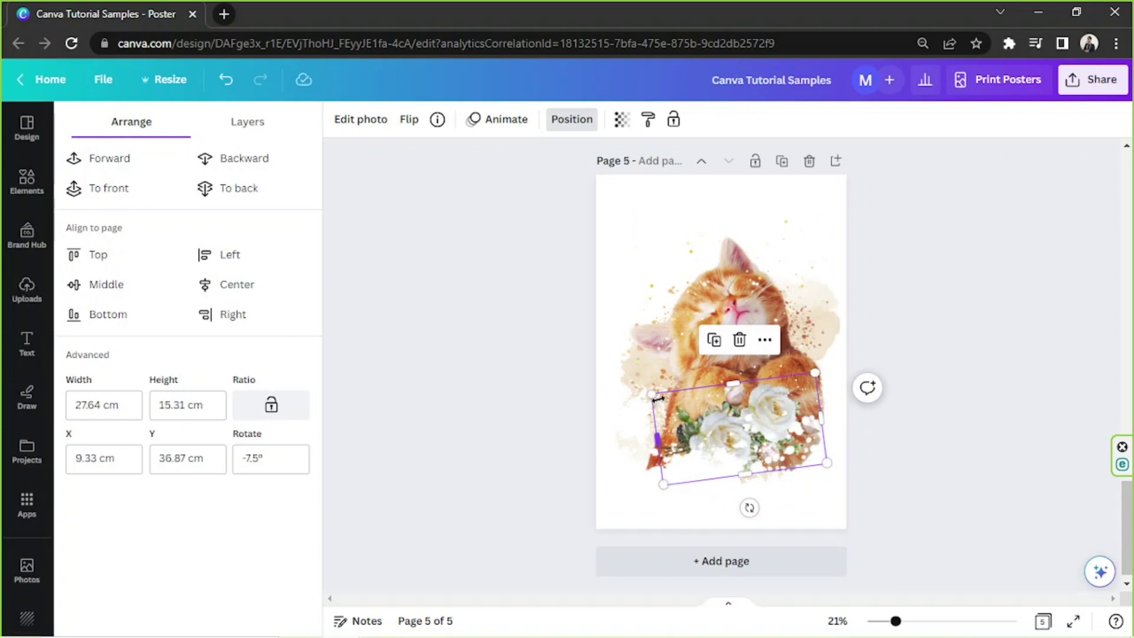
key(Delete)
Try the long-stemmed white flowers photo on page 5 and delete it.
click(26, 180)
scroll(196, 295, down, 10)
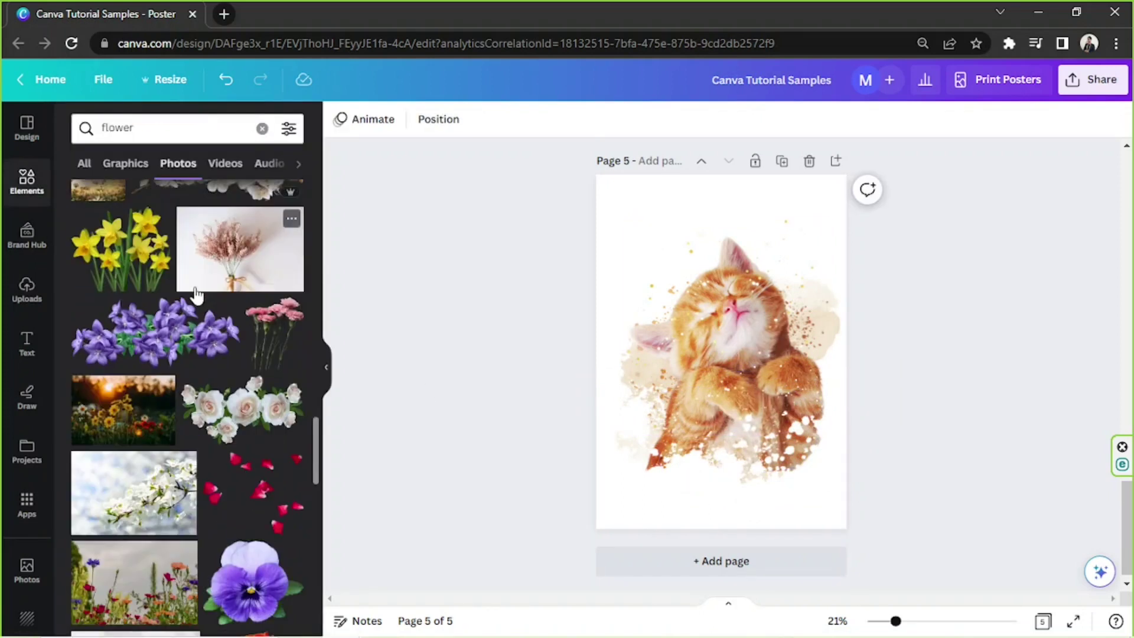
scroll(197, 295, down, 8)
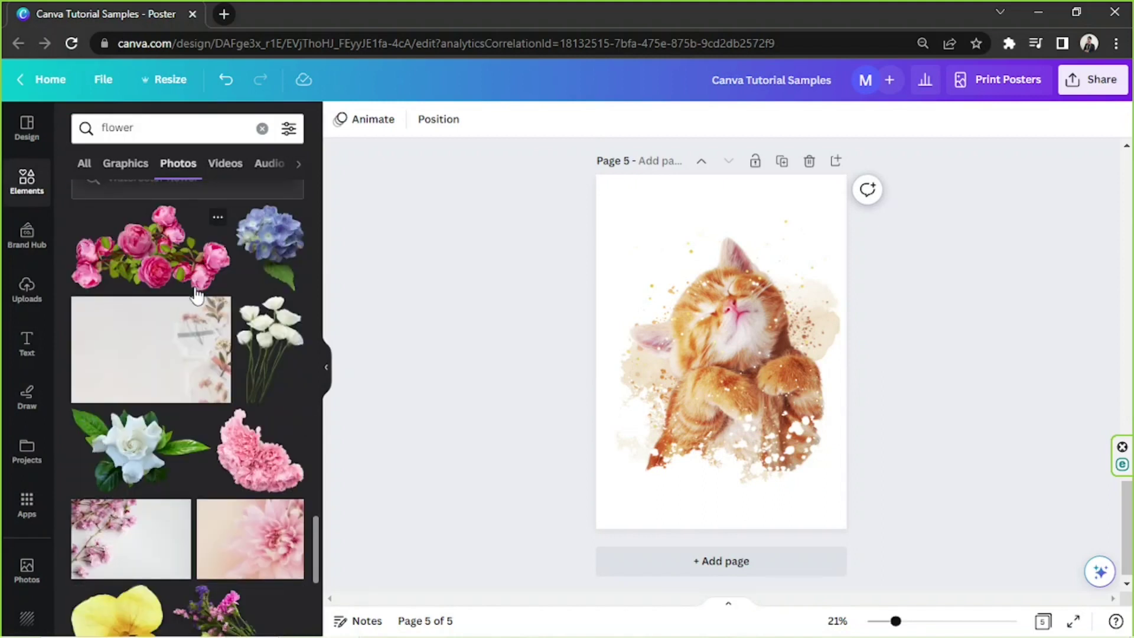
click(271, 378)
key(Delete)
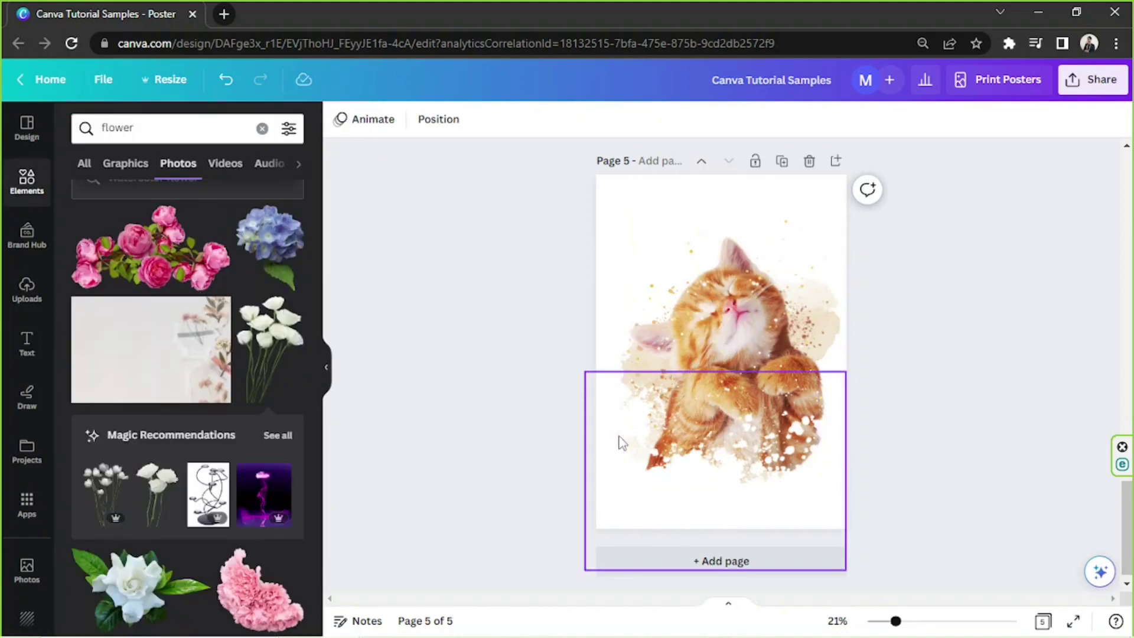
Browse further flower photos for a cut-out that suits the kitten artwork.
scroll(144, 320, down, 5)
scroll(145, 319, down, 4)
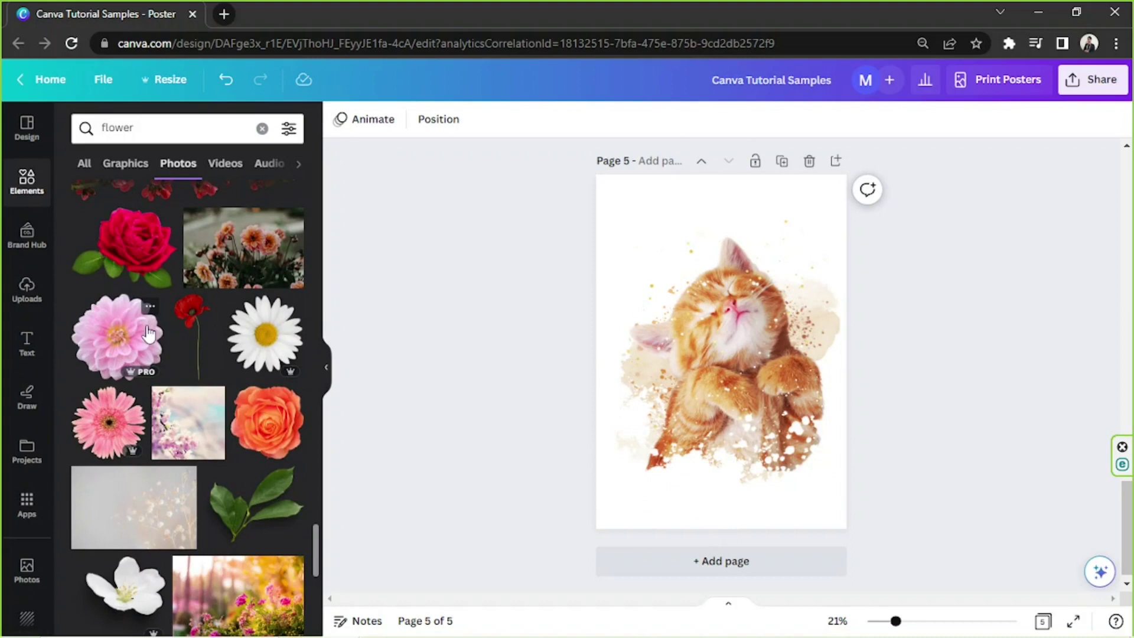
scroll(236, 377, down, 12)
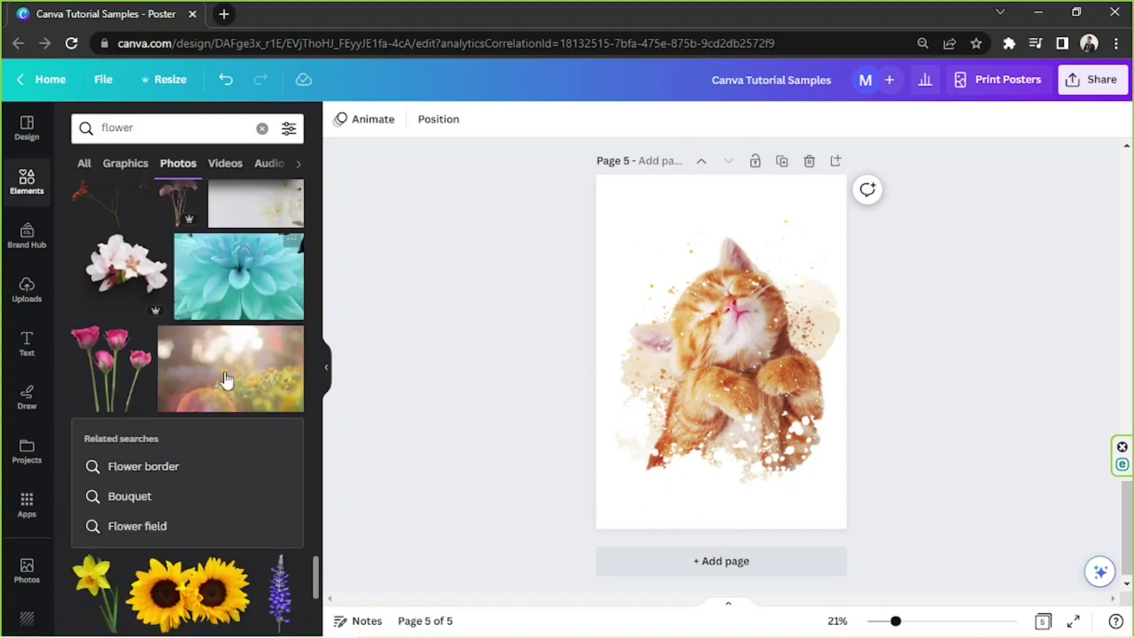
scroll(224, 382, down, 10)
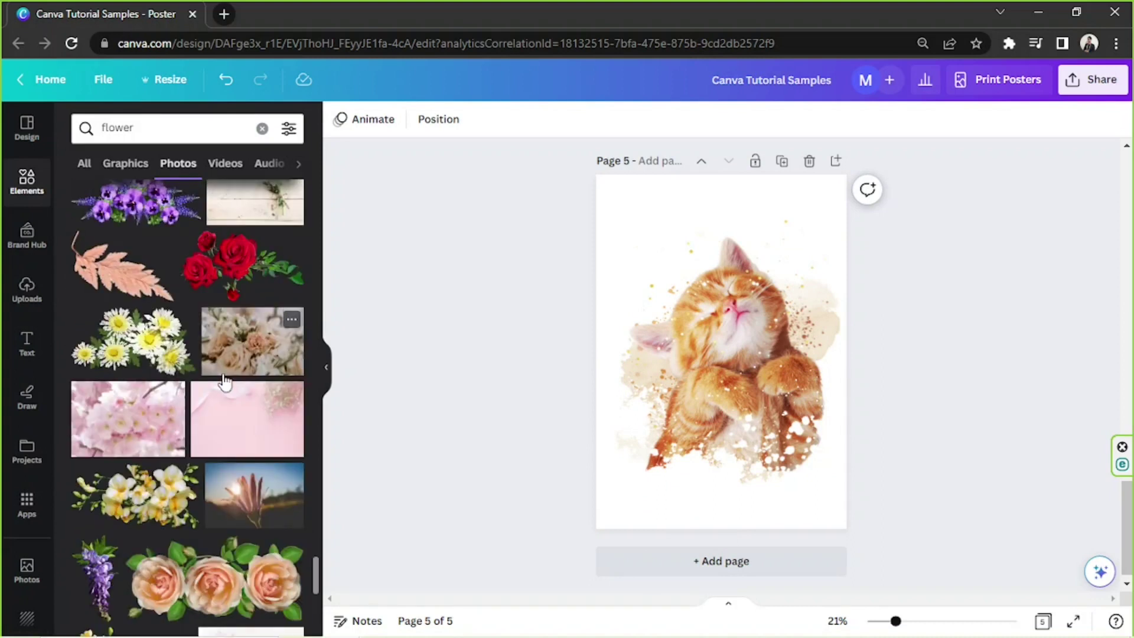
scroll(158, 340, down, 10)
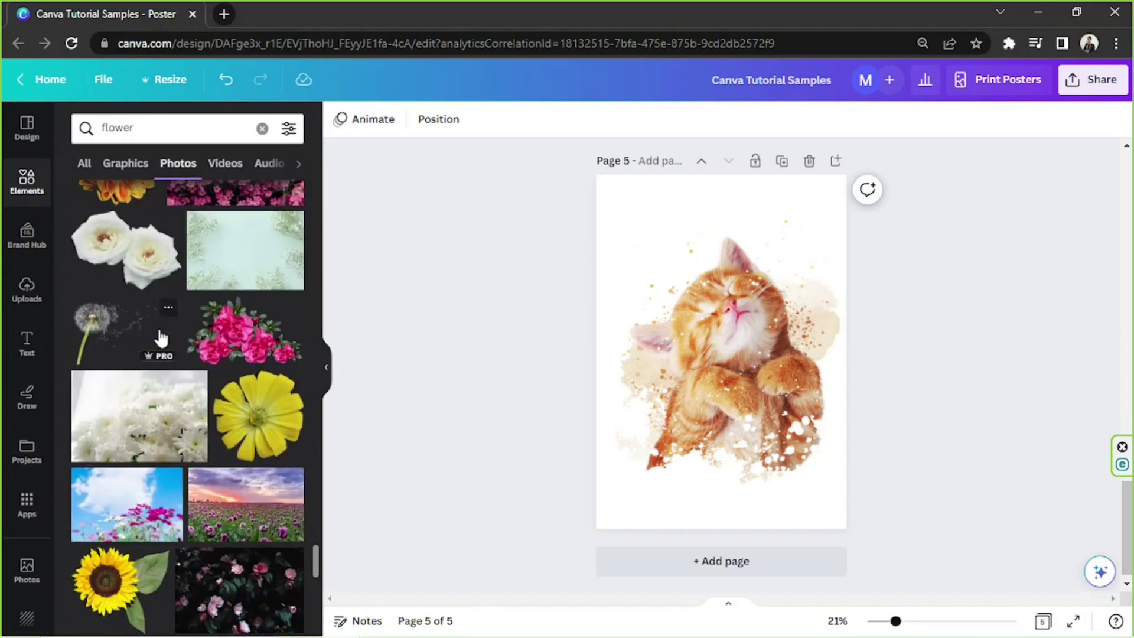
Search the photo elements for "butterfly".
click(76, 126)
text(butter)
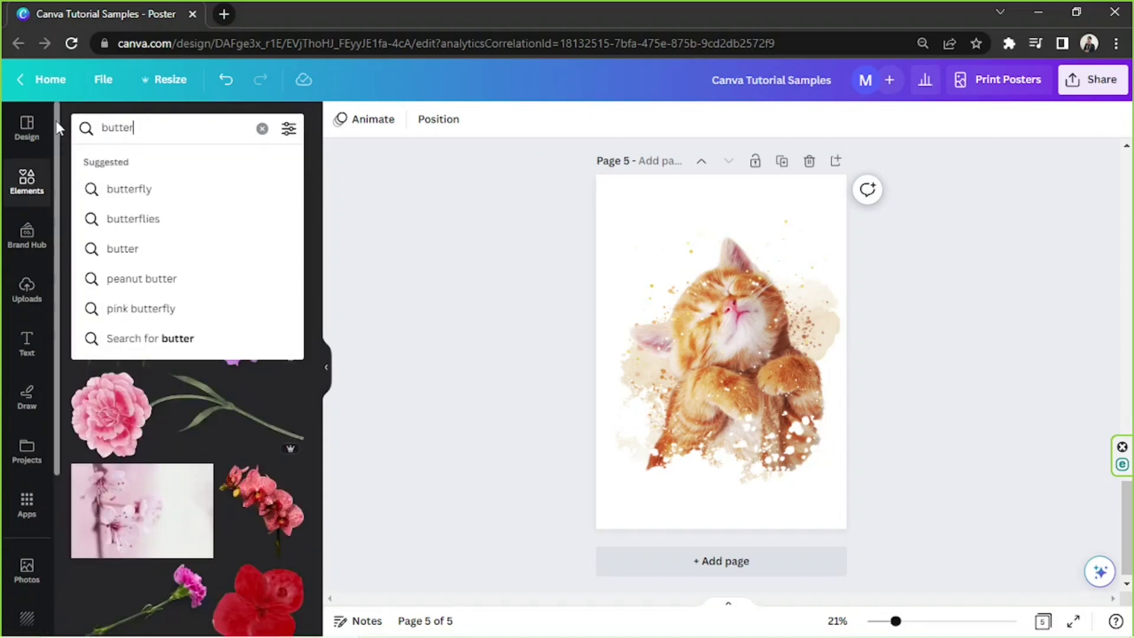
text(fly)
key(Return)
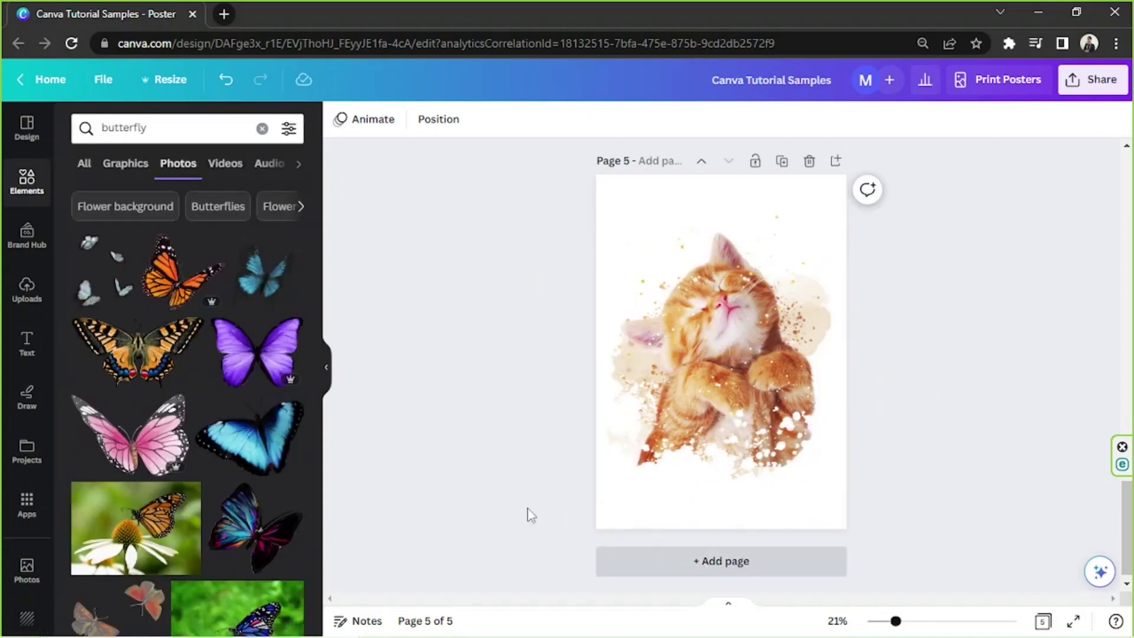
Try the small blue butterfly and the yellow-and-black butterfly photos on the kitten artwork, deleting each one.
click(271, 297)
key(Delete)
scroll(255, 397, down, 4)
scroll(260, 291, down, 2)
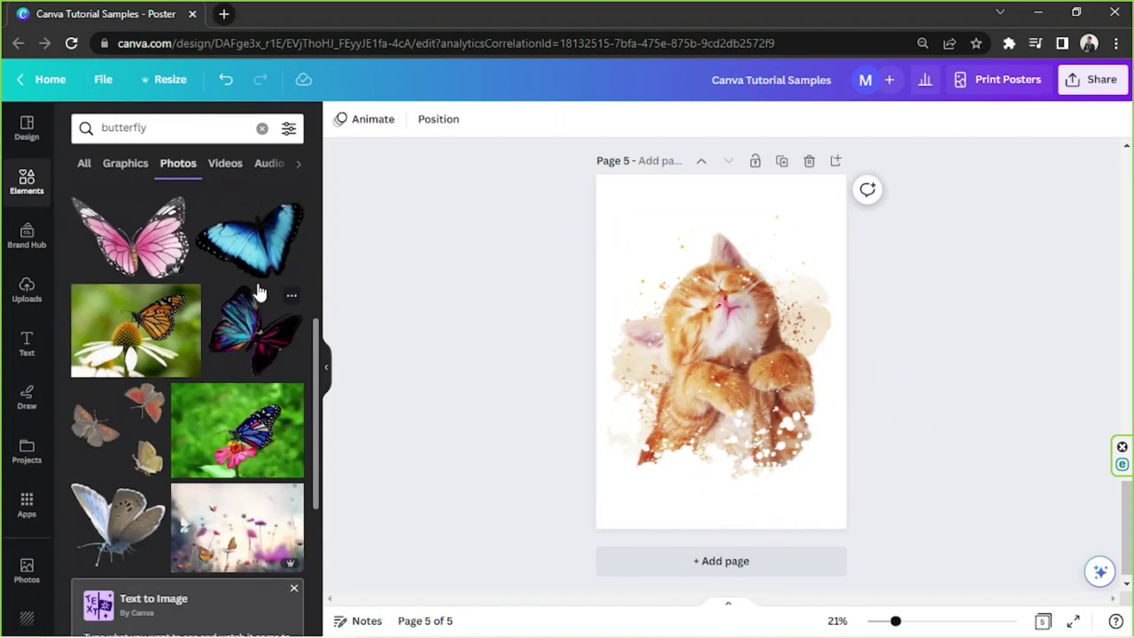
scroll(131, 531, down, 12)
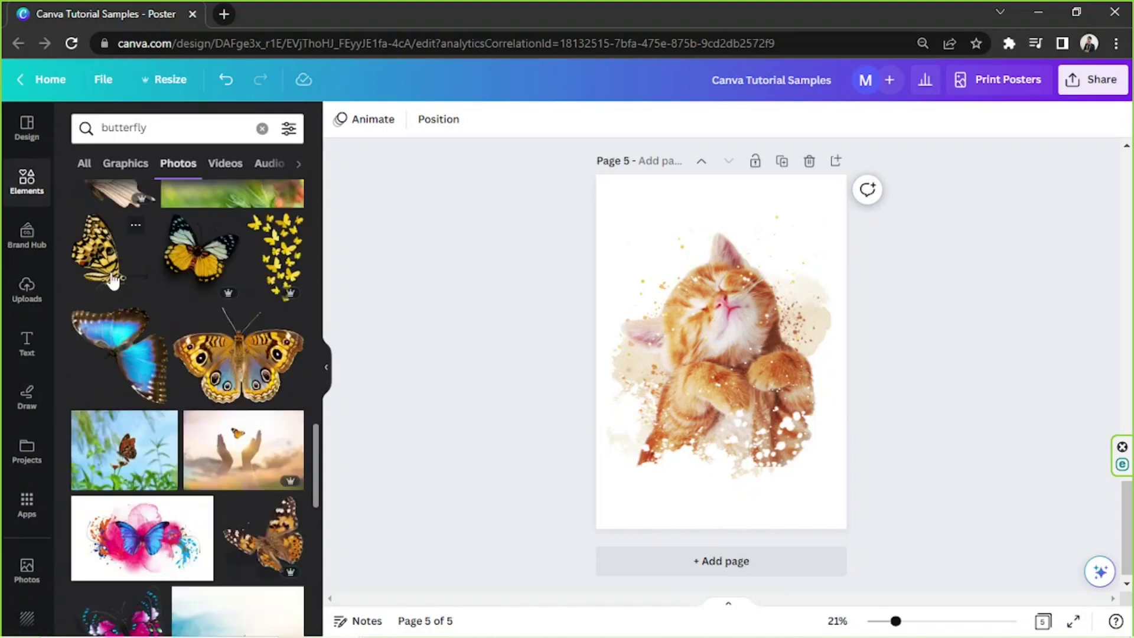
click(113, 281)
drag(818, 466, 700, 256)
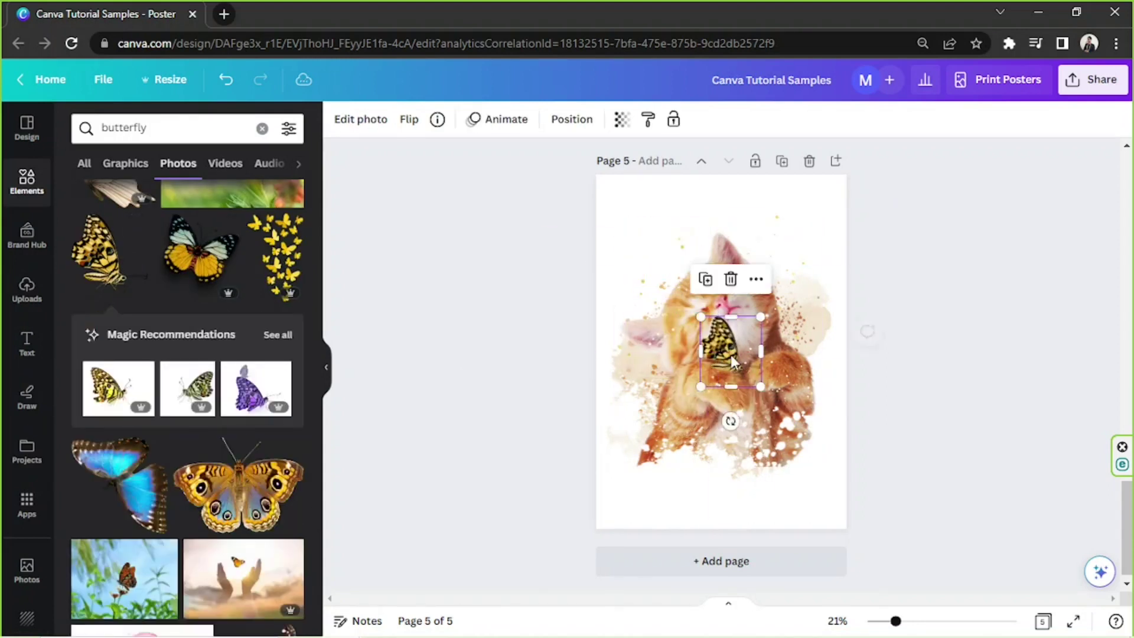
key(Delete)
Browse further butterfly photos for a cut-out that suits the kitten artwork.
scroll(181, 334, down, 10)
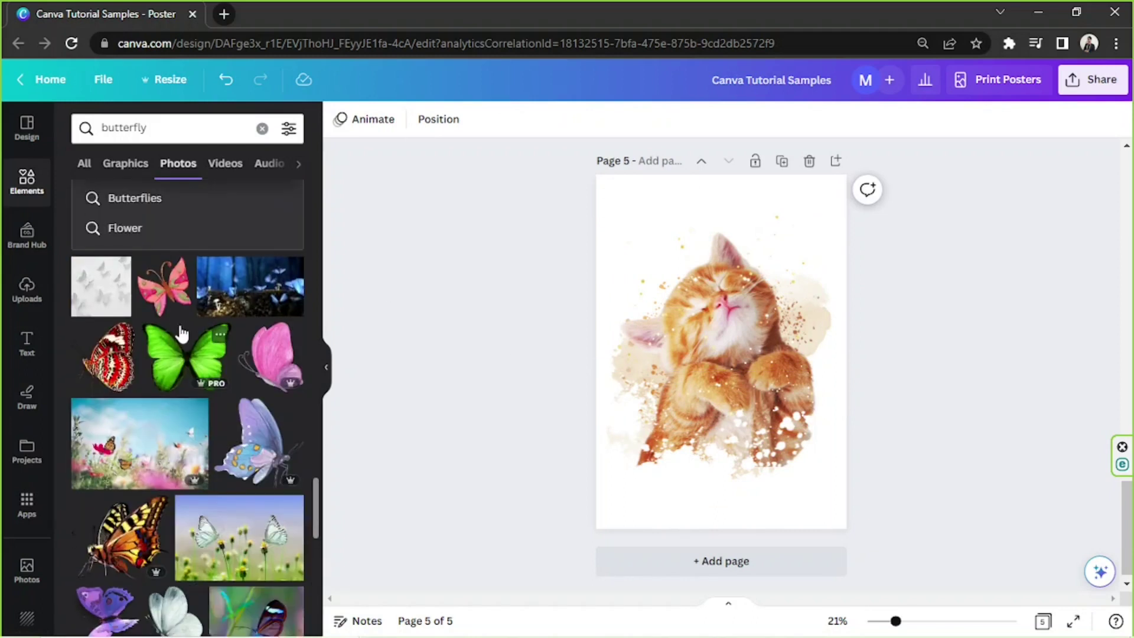
scroll(181, 334, down, 10)
scroll(181, 334, down, 10)
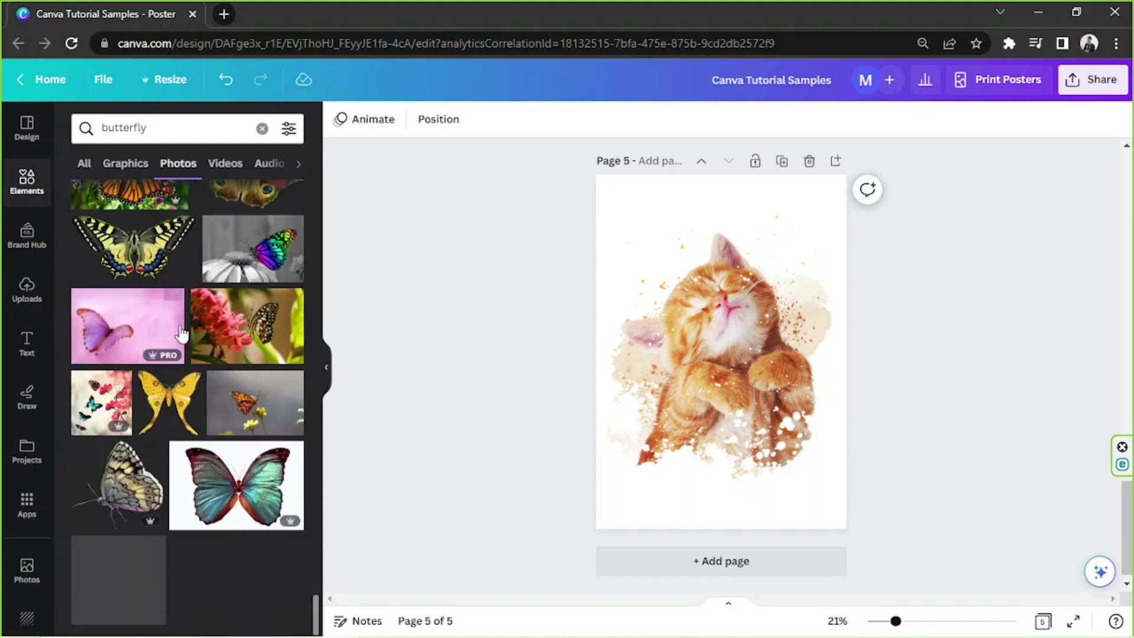
scroll(183, 328, down, 10)
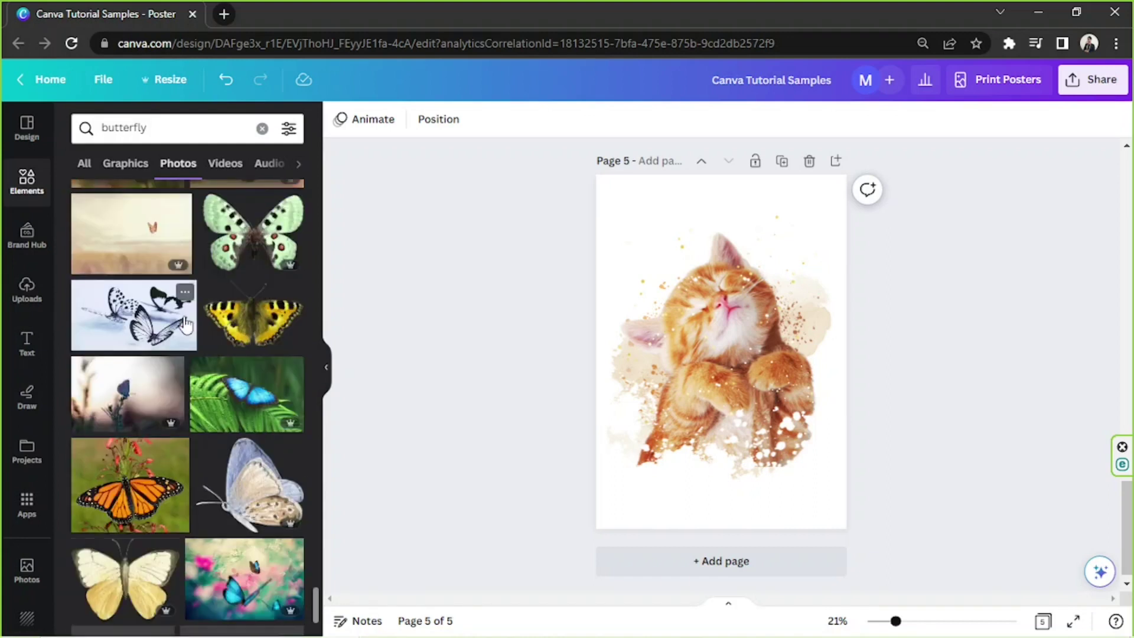
scroll(185, 320, down, 10)
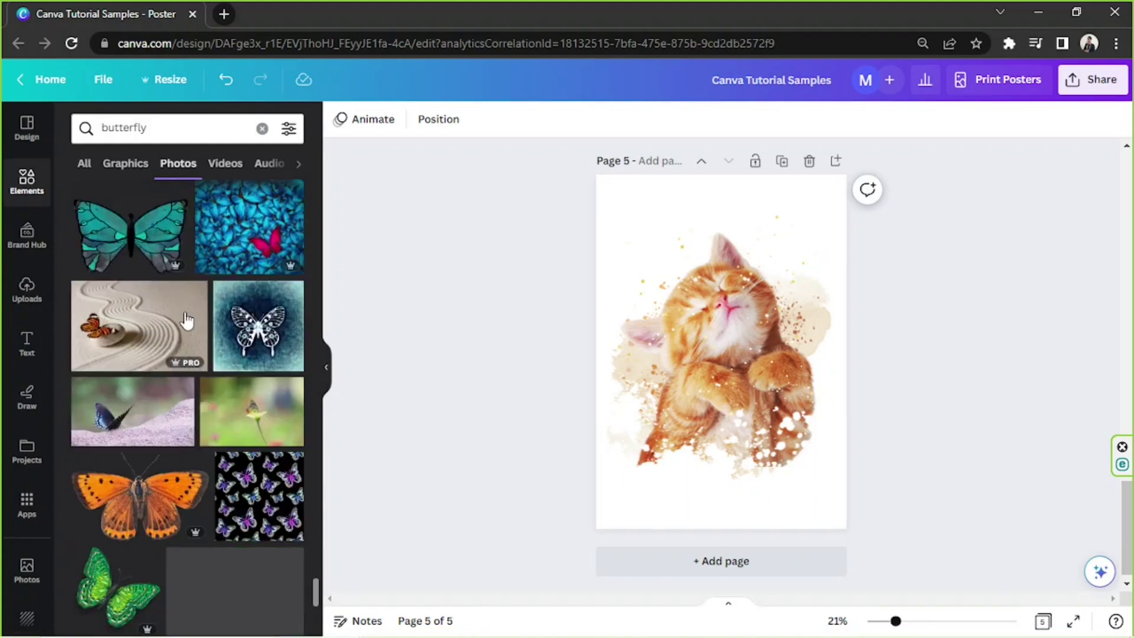
scroll(185, 319, down, 8)
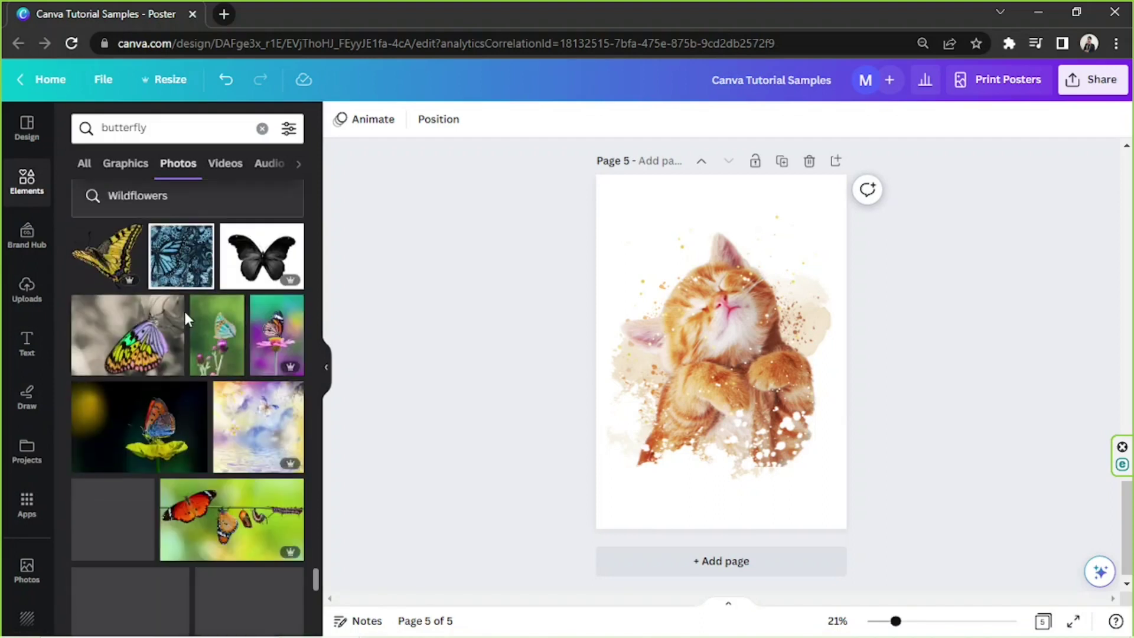
Search the graphic elements for "scratch".
click(72, 122)
text(scratch)
key(Return)
click(127, 165)
scroll(207, 470, down, 3)
Add the dense black scratch texture graphic and enlarge it until it covers the kitten artwork.
click(115, 427)
drag(771, 388, 1037, 600)
drag(809, 434, 679, 338)
drag(930, 495, 1110, 620)
drag(1035, 476, 995, 379)
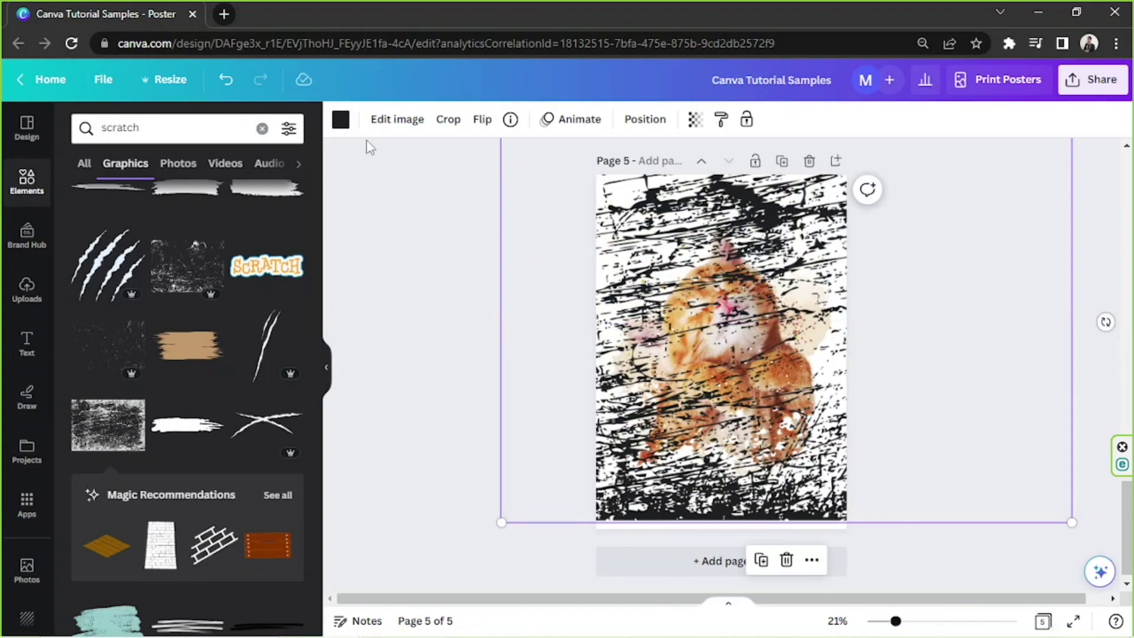
Color the scratch texture white and reposition it over the kitten.
click(341, 120)
click(208, 331)
scroll(891, 541, down, 3)
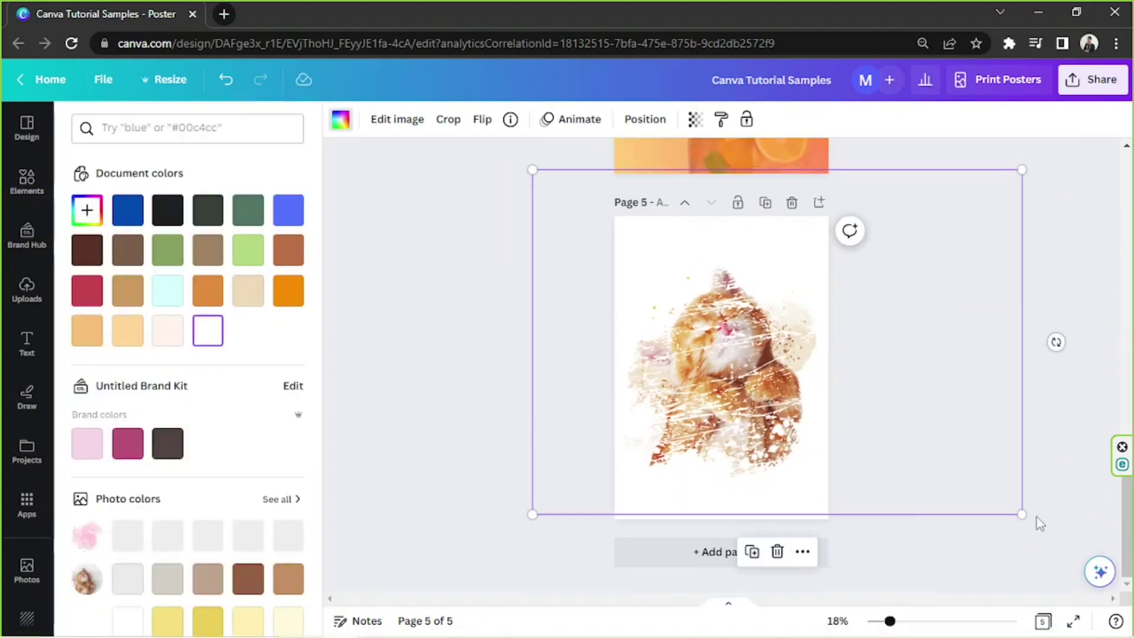
drag(911, 343, 891, 387)
Open the scratch texture's transparency setting and delete the texture from the page.
click(696, 120)
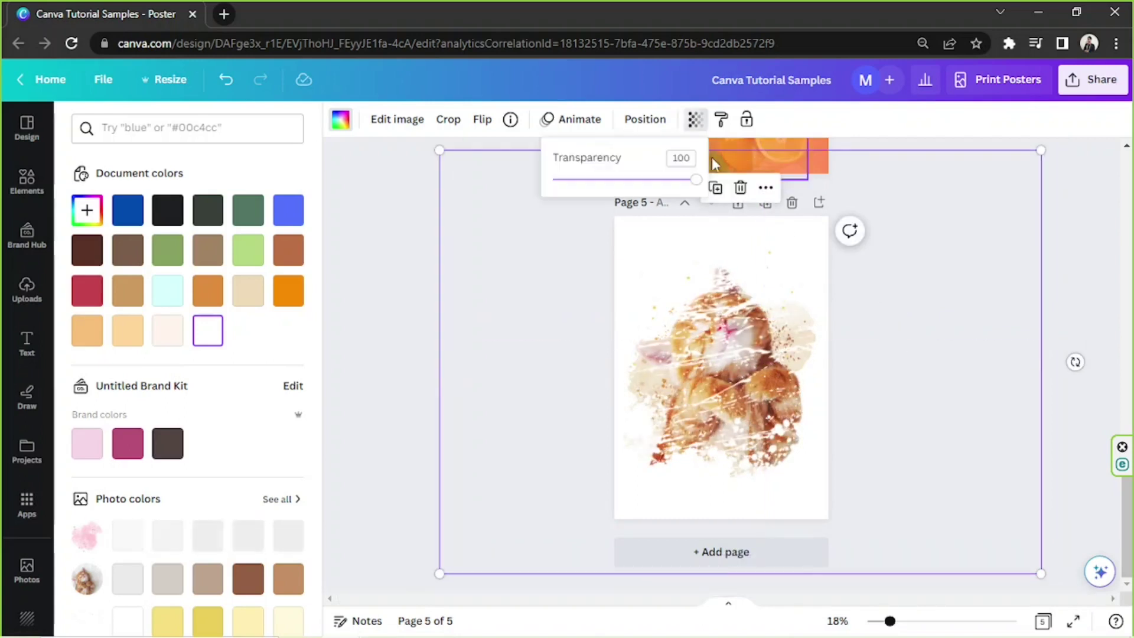
click(959, 323)
key(Delete)
Try the fine speckled texture from the scratch results on the page and delete it.
scroll(86, 365, down, 4)
scroll(246, 473, up, 7)
scroll(246, 464, down, 10)
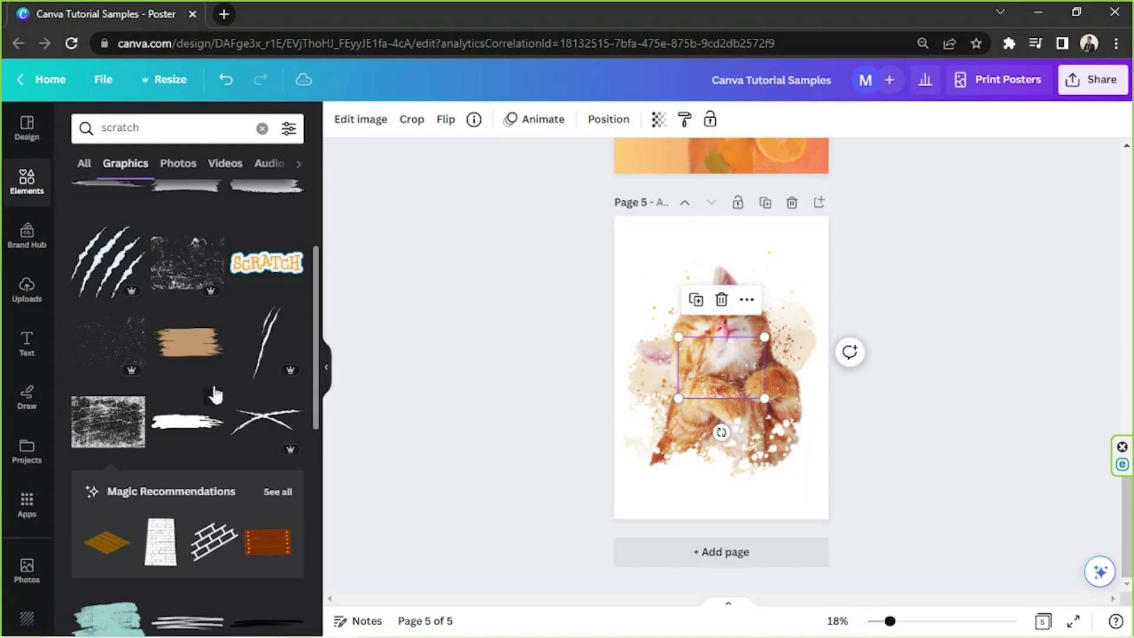
scroll(208, 364, down, 2)
click(194, 360)
key(Delete)
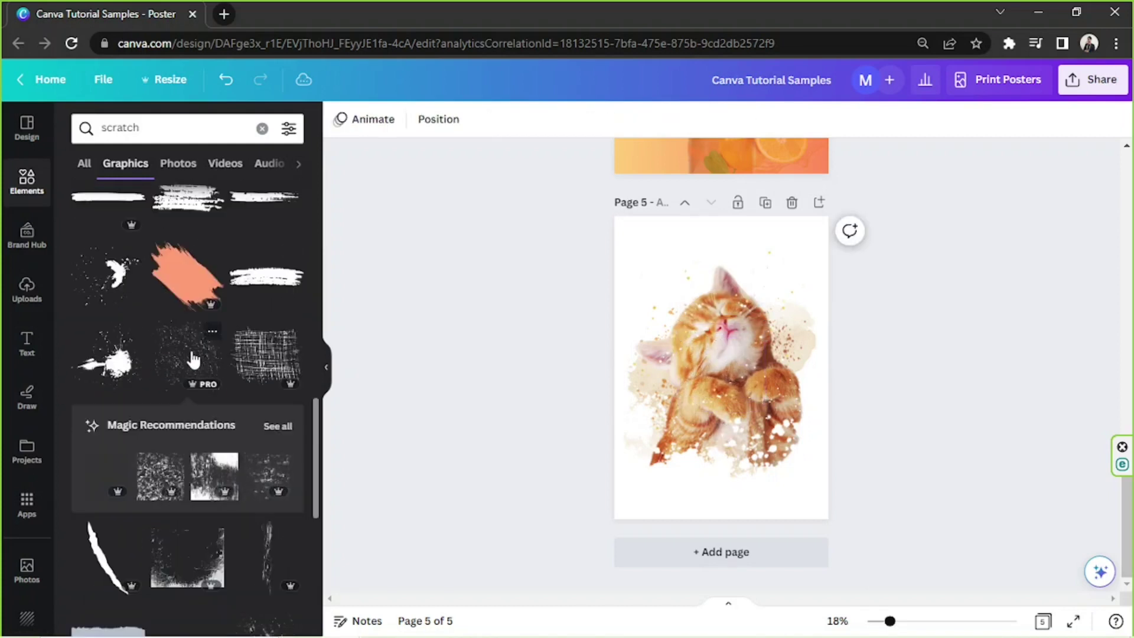
Try enlarging a recommended scratch texture and adding the dark grunge texture, deleting each from the page.
scroll(237, 375, down, 1)
click(261, 387)
drag(762, 413, 873, 611)
key(Delete)
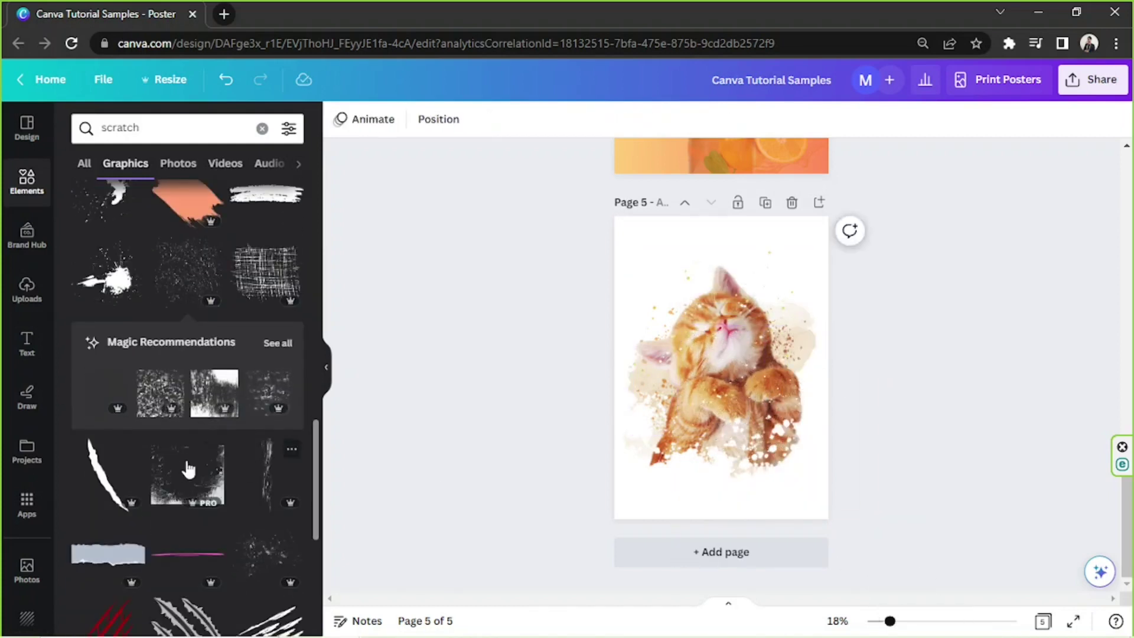
click(186, 471)
key(Delete)
Try the cracked scratch texture, enlarged over the kitten, and delete it from the page.
scroll(201, 443, down, 5)
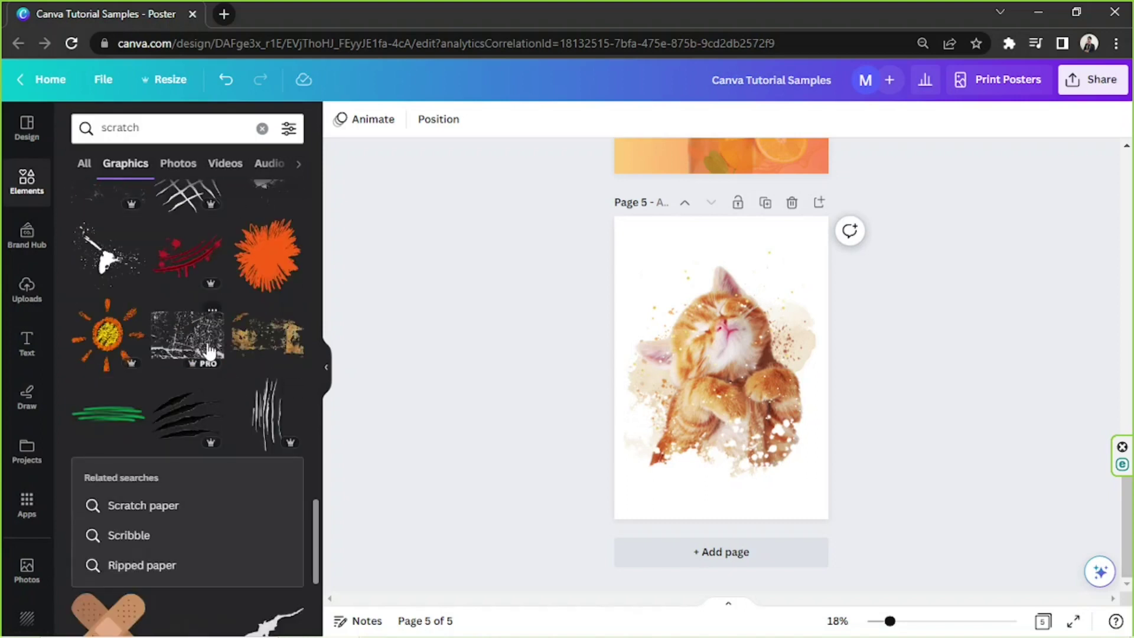
click(187, 332)
drag(766, 395, 893, 431)
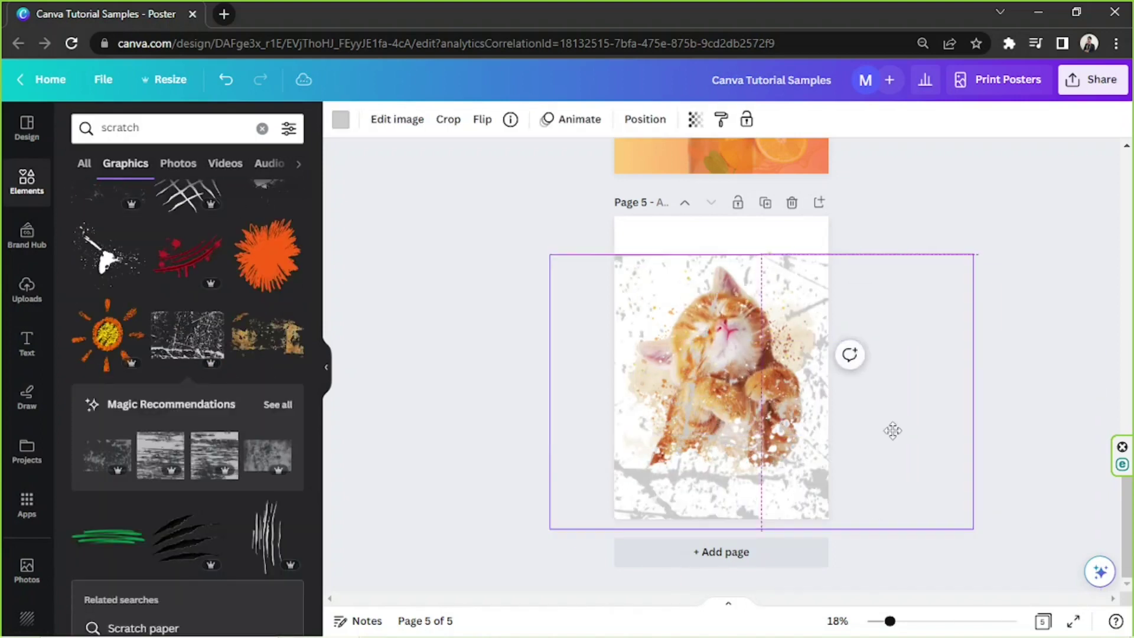
key(Delete)
Add the triangular diagonal hatching graphic from the scratch results, enlarge it and place it over the kitten.
scroll(248, 425, down, 10)
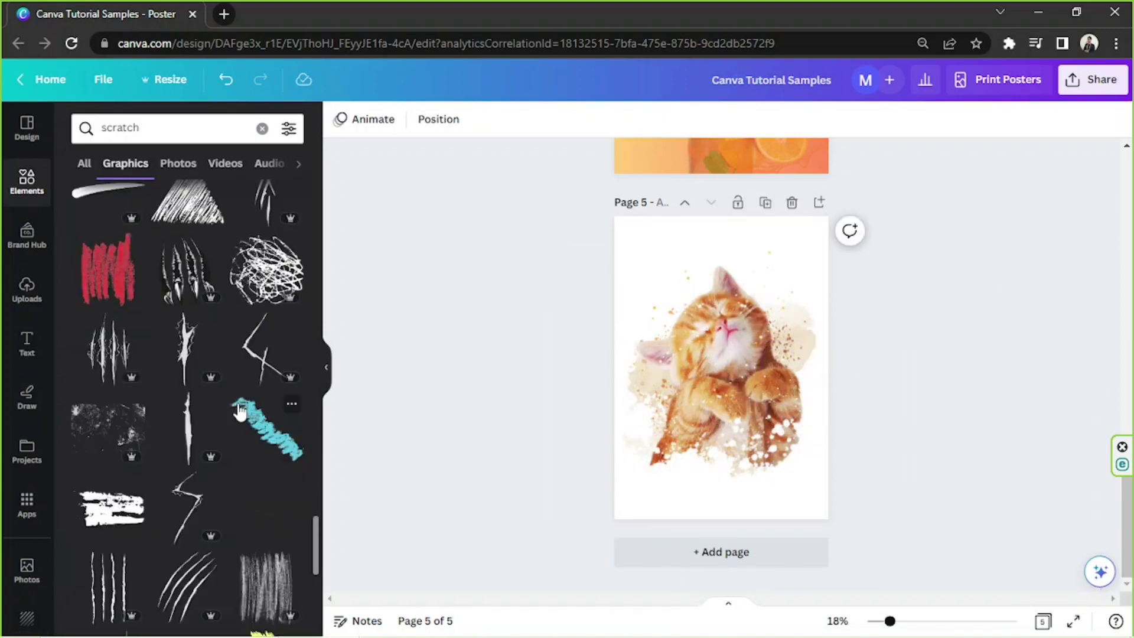
scroll(240, 412, up, 5)
click(206, 528)
drag(765, 405, 1021, 635)
drag(929, 501, 789, 352)
Try the hatching graphic in white with transparency 25 and delete it from the page.
click(341, 120)
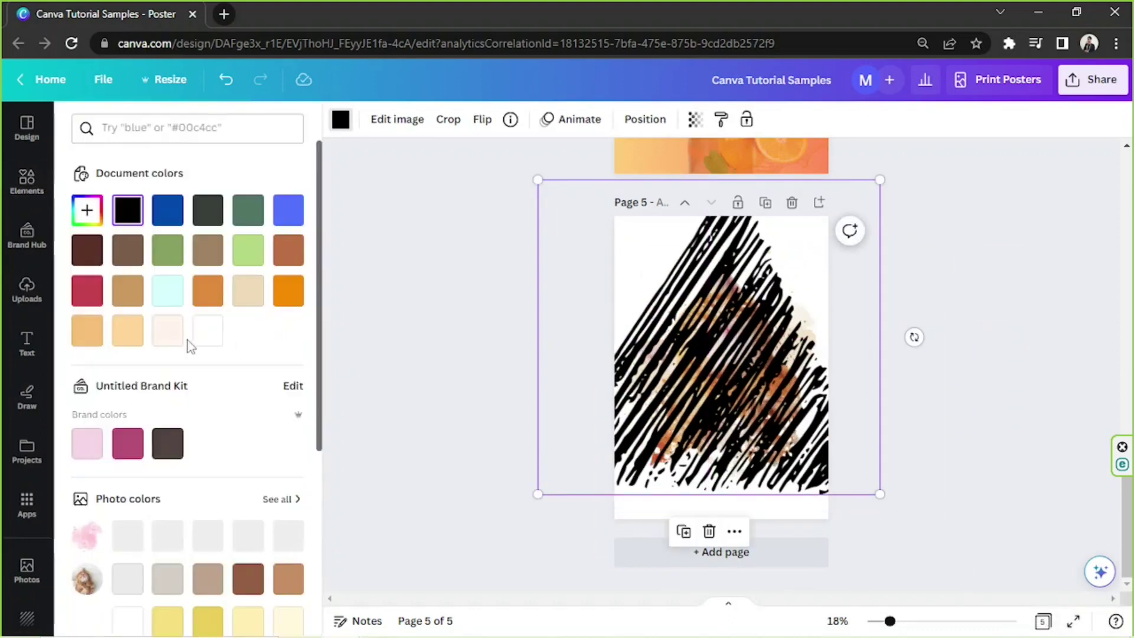
click(171, 332)
click(208, 332)
click(695, 120)
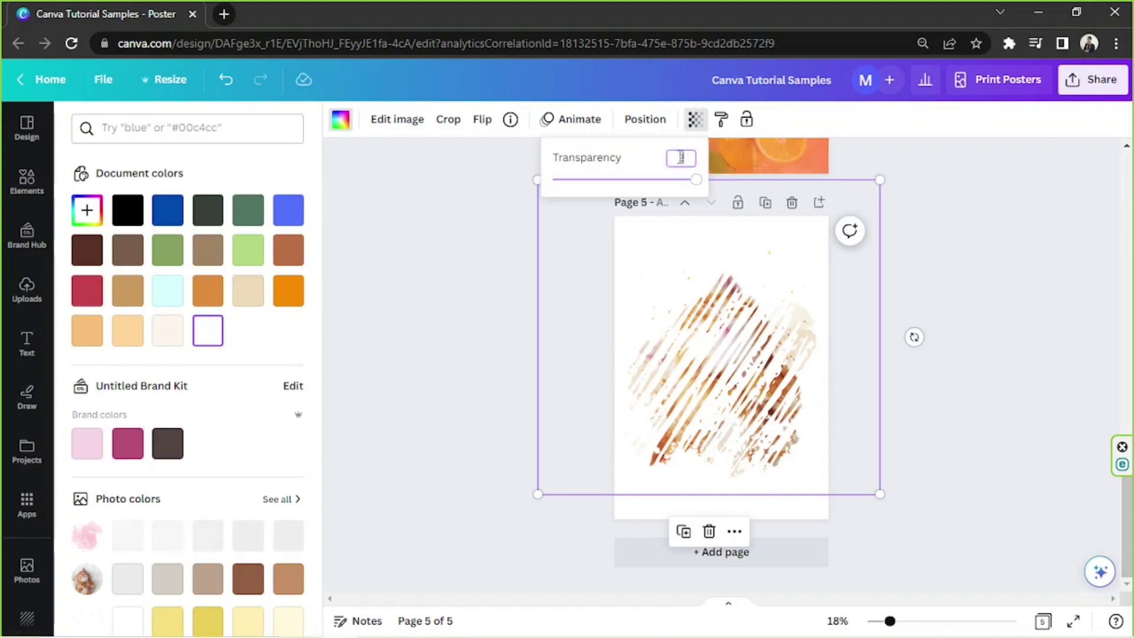
text(25)
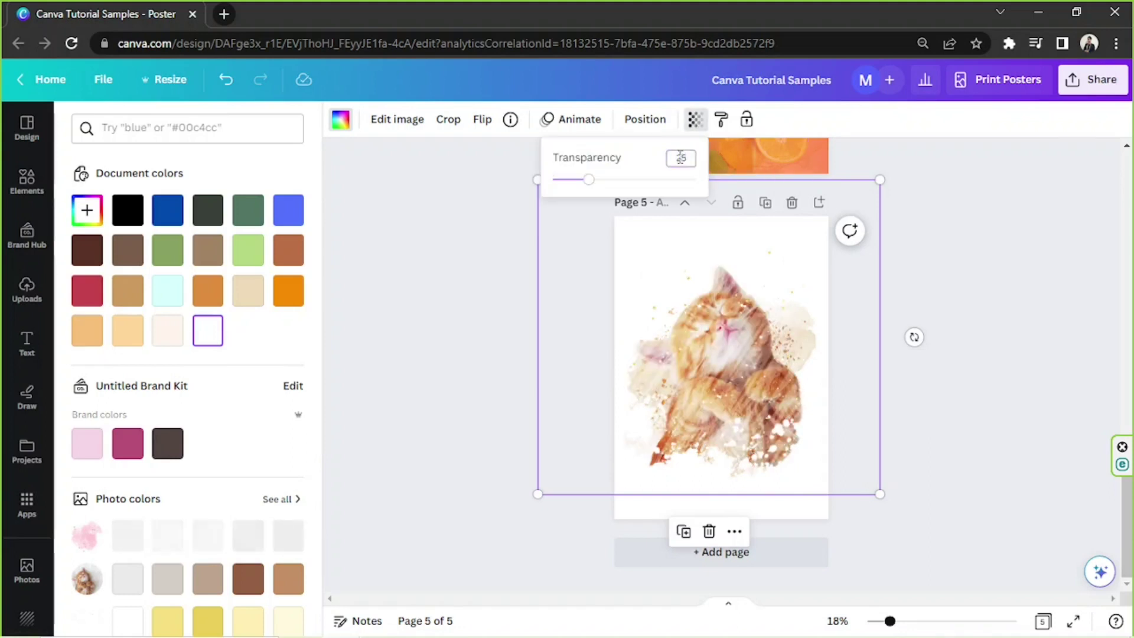
click(707, 532)
Add the dense vertical scratch graphic, enlarge it over the kitten and rotate it so its strokes run diagonally.
scroll(177, 292, down, 10)
scroll(177, 293, up, 8)
click(260, 285)
drag(721, 461, 813, 594)
drag(774, 473, 784, 382)
mouse_move(896, 315)
mouse_down()
mouse_move(935, 312)
mouse_move(912, 308)
mouse_up()
Color the rotated scratch texture white and set its transparency to 50.
click(341, 120)
click(208, 330)
click(695, 119)
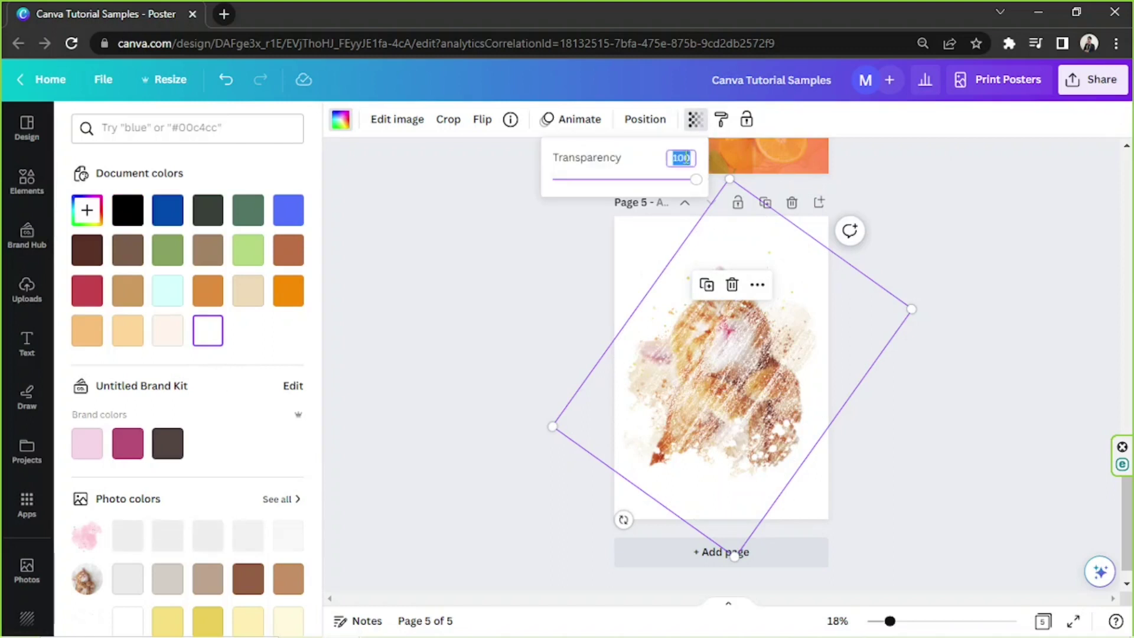
text(50)
click(942, 516)
Search the graphic elements for "butterfly" and browse the designs.
mouse_move(891, 621)
mouse_down()
mouse_move(914, 623)
mouse_move(901, 620)
mouse_up()
click(920, 587)
scroll(908, 425, down, 2)
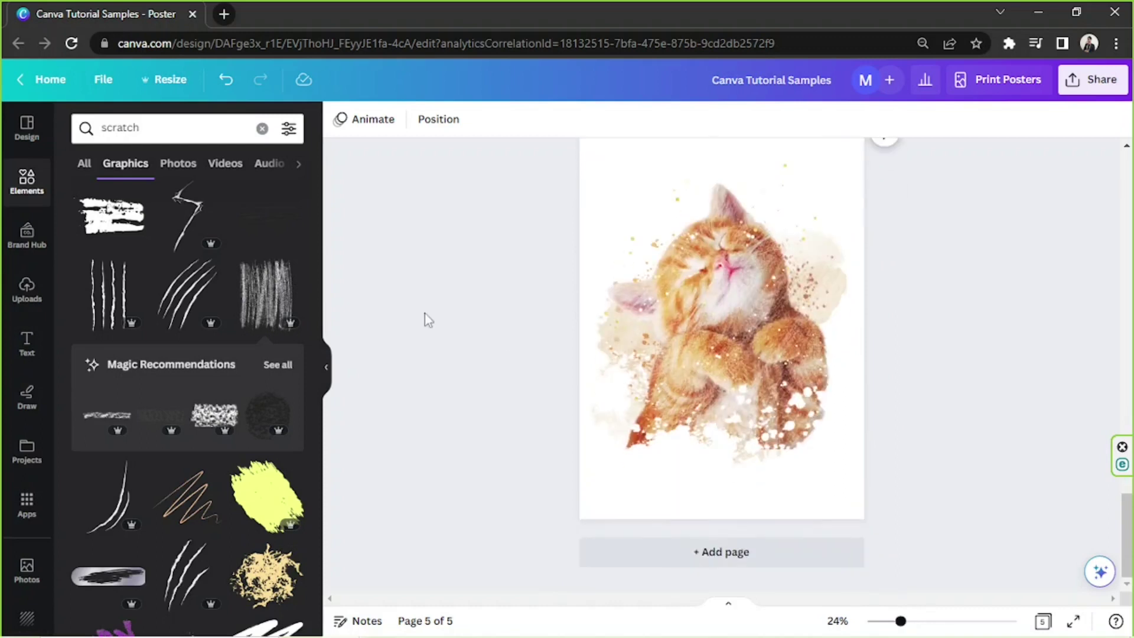
click(66, 126)
text(butterfly)
key(Return)
scroll(253, 297, down, 7)
scroll(258, 289, down, 10)
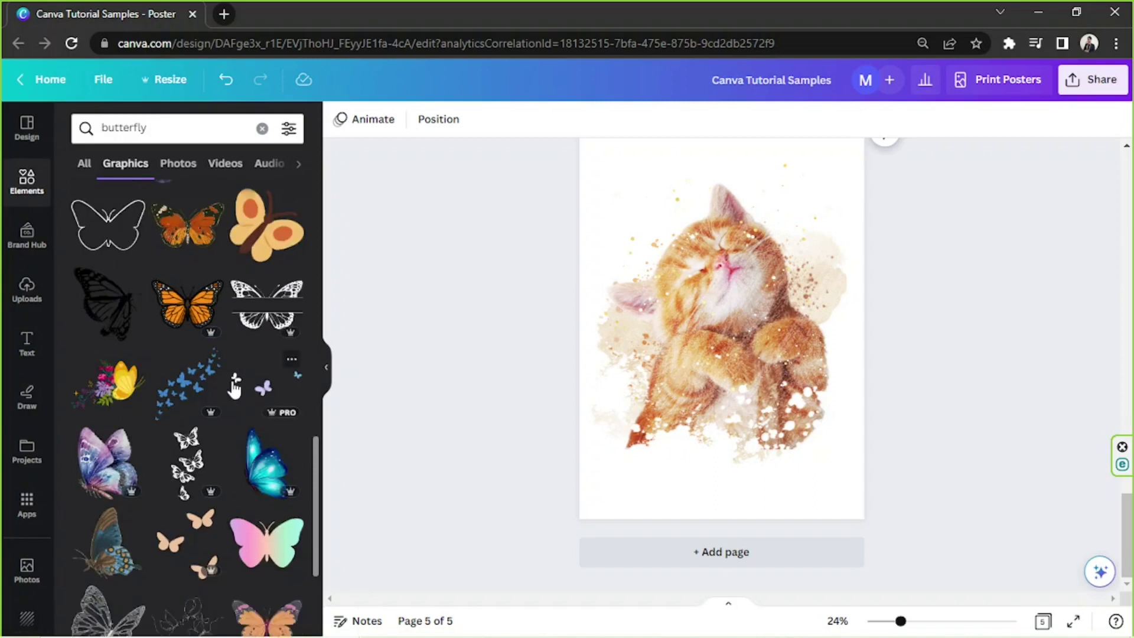
Add the orange and black monarch butterfly, tilt it to about -21° and place it on the kitten's raised paw.
click(193, 349)
drag(730, 309, 825, 305)
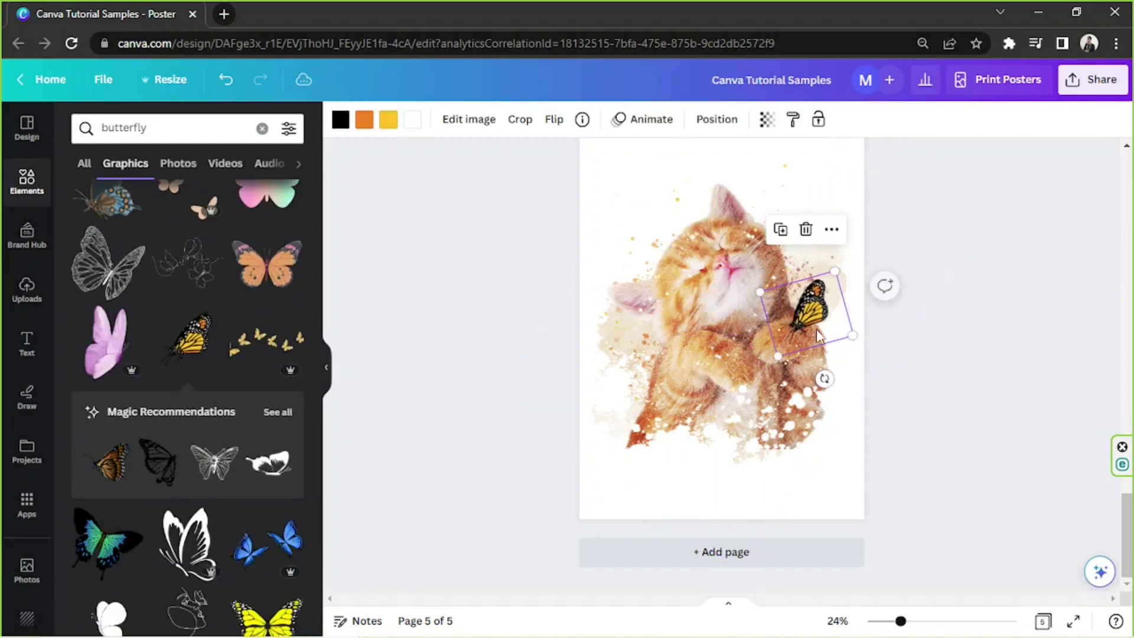
drag(840, 385, 830, 388)
drag(805, 302, 796, 302)
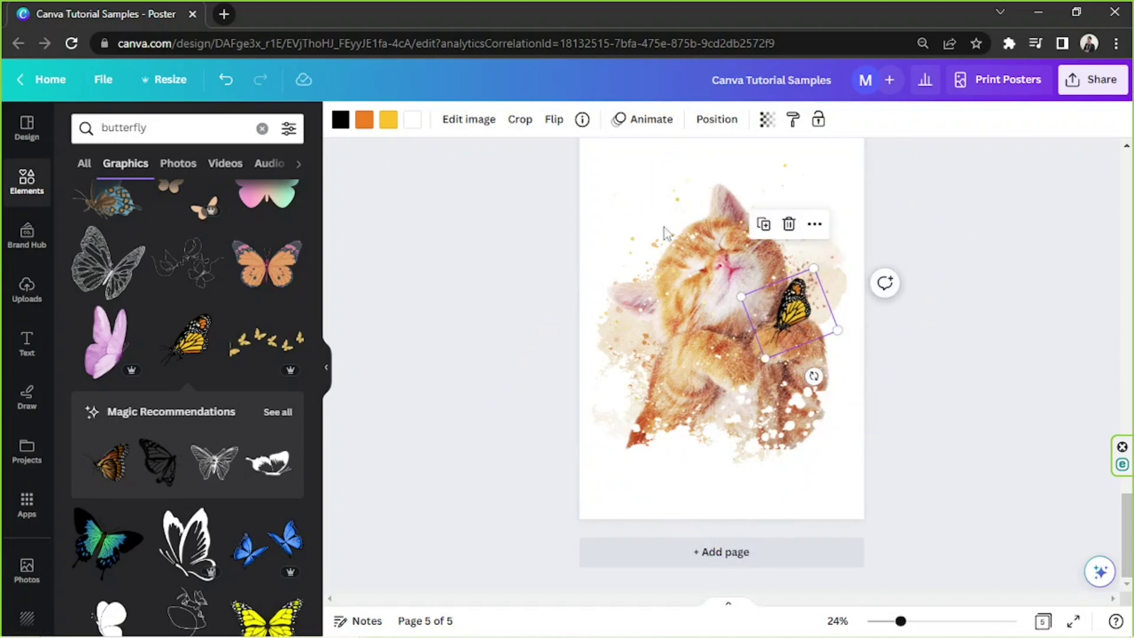
click(716, 120)
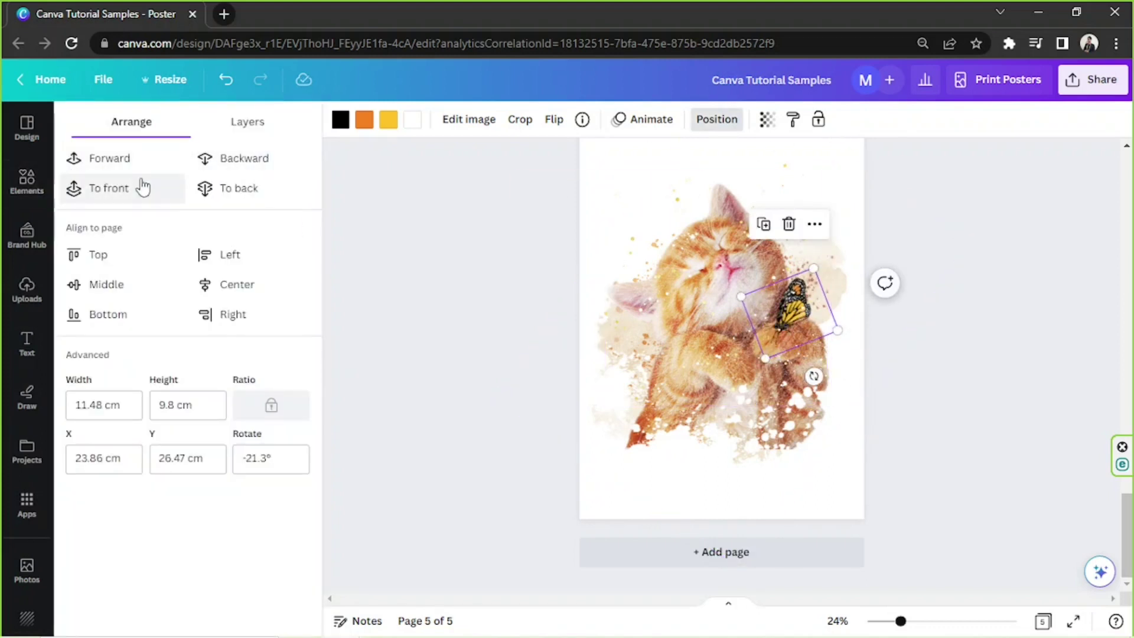
click(464, 125)
scroll(280, 273, down, 10)
scroll(286, 273, up, 10)
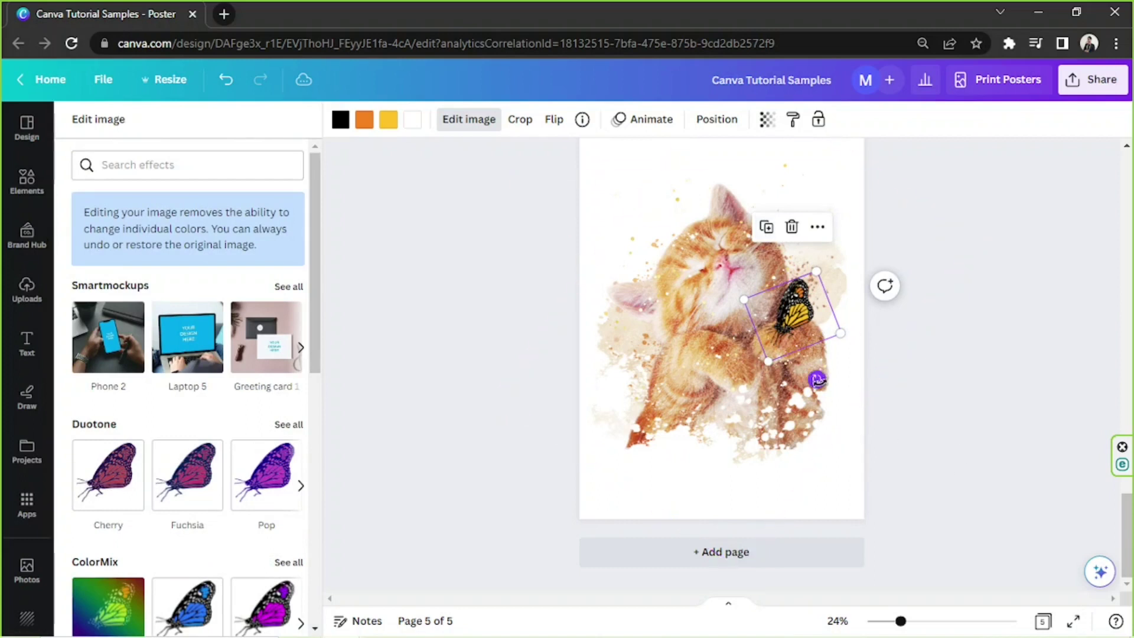
click(1013, 442)
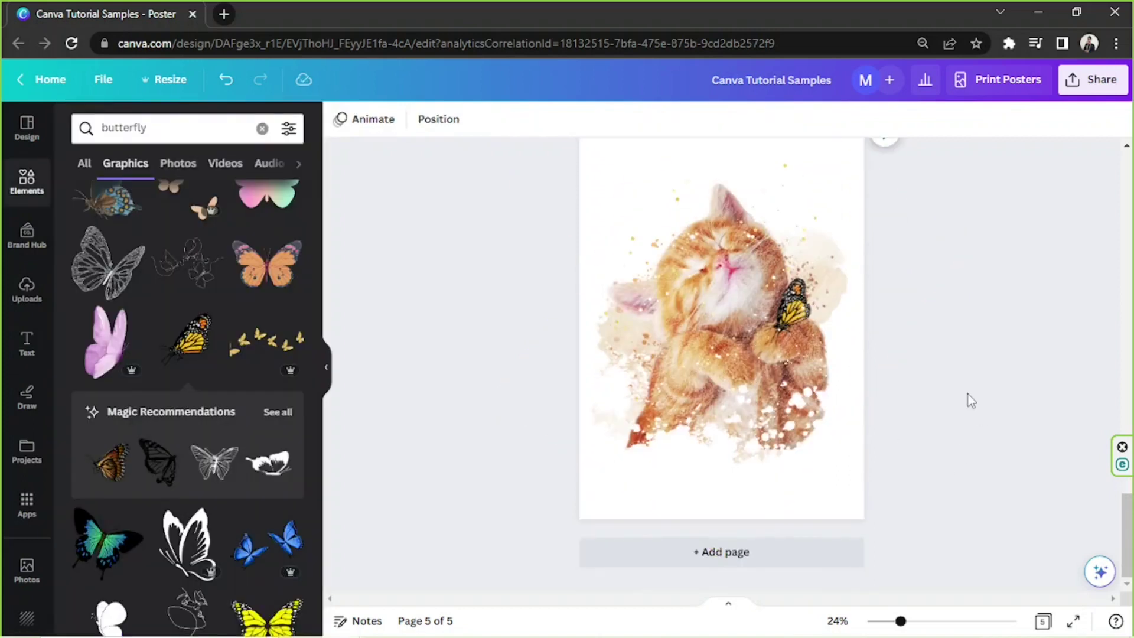
Add a text box reading "KITTY" to page 5.
scroll(267, 407, down, 5)
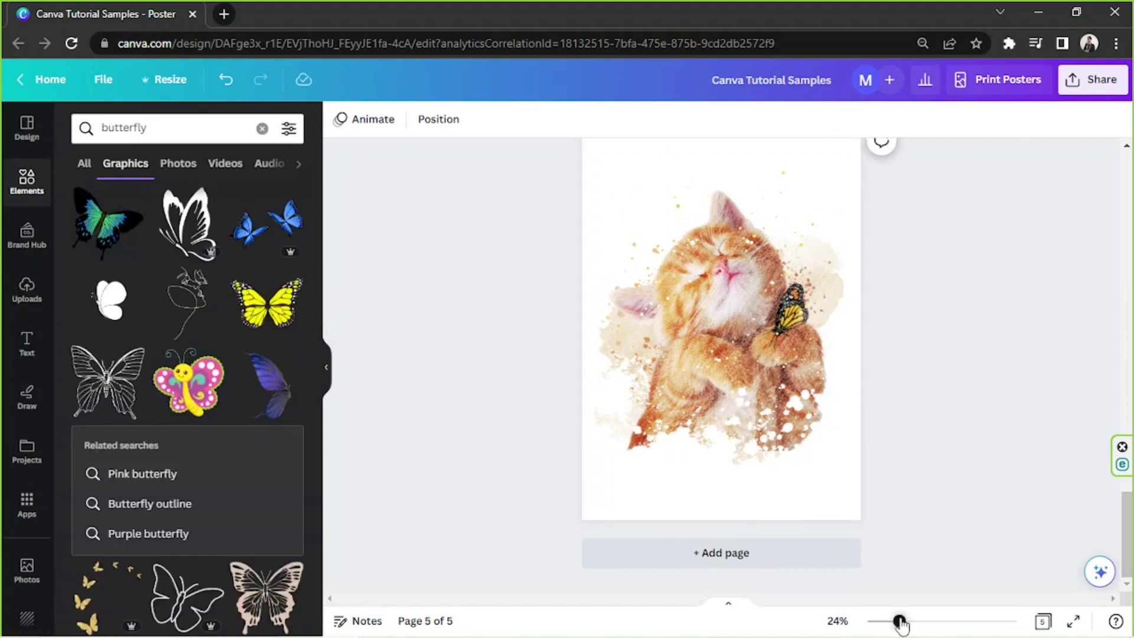
scroll(945, 502, down, 1)
click(41, 357)
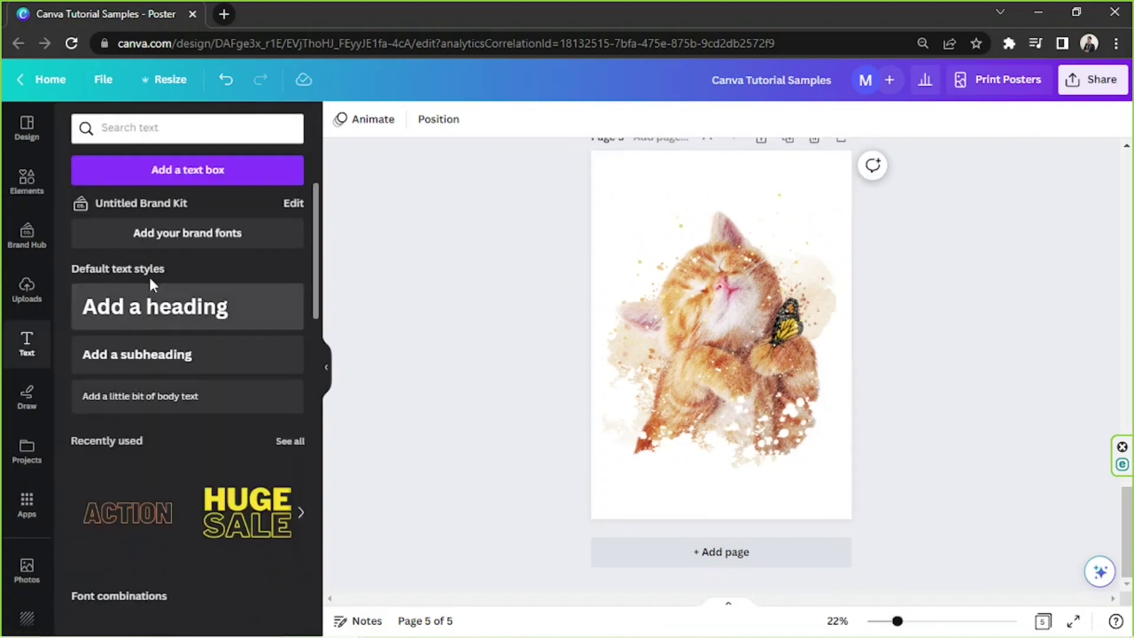
click(157, 177)
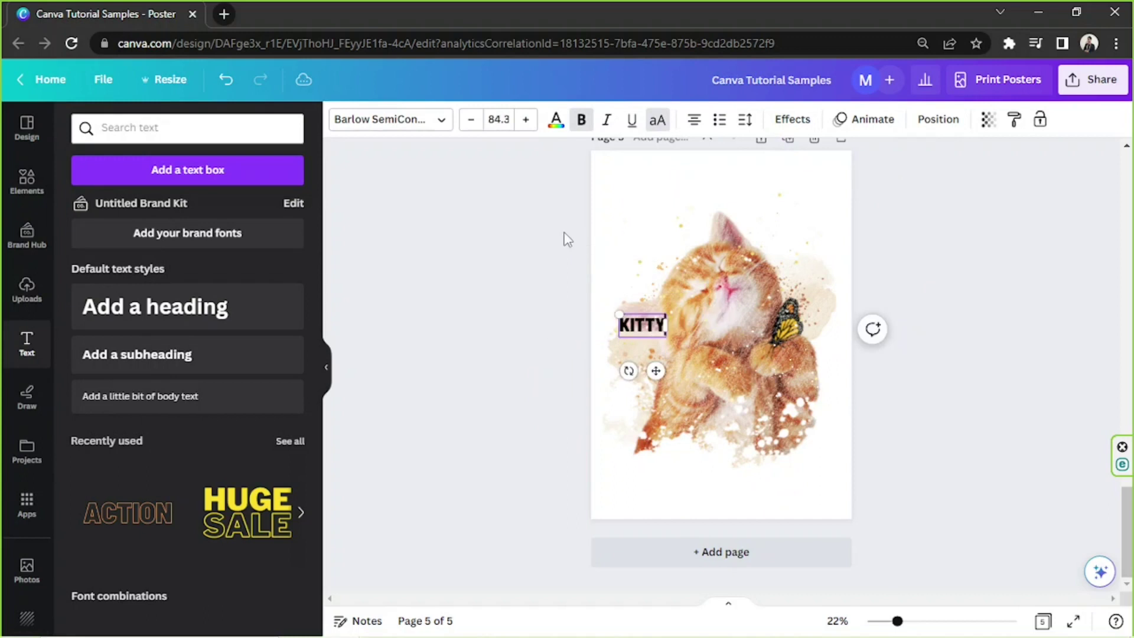
Search the fonts for "calligraphy", apply Rumba to the text and turn off its uppercase setting.
click(439, 121)
text(calligraphy)
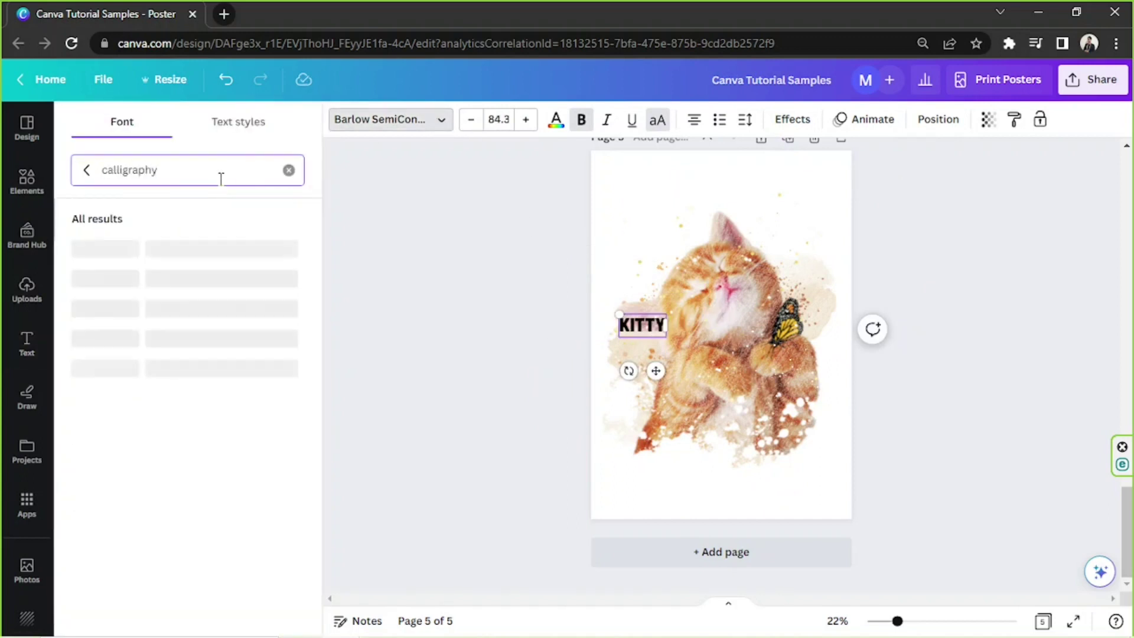
click(177, 367)
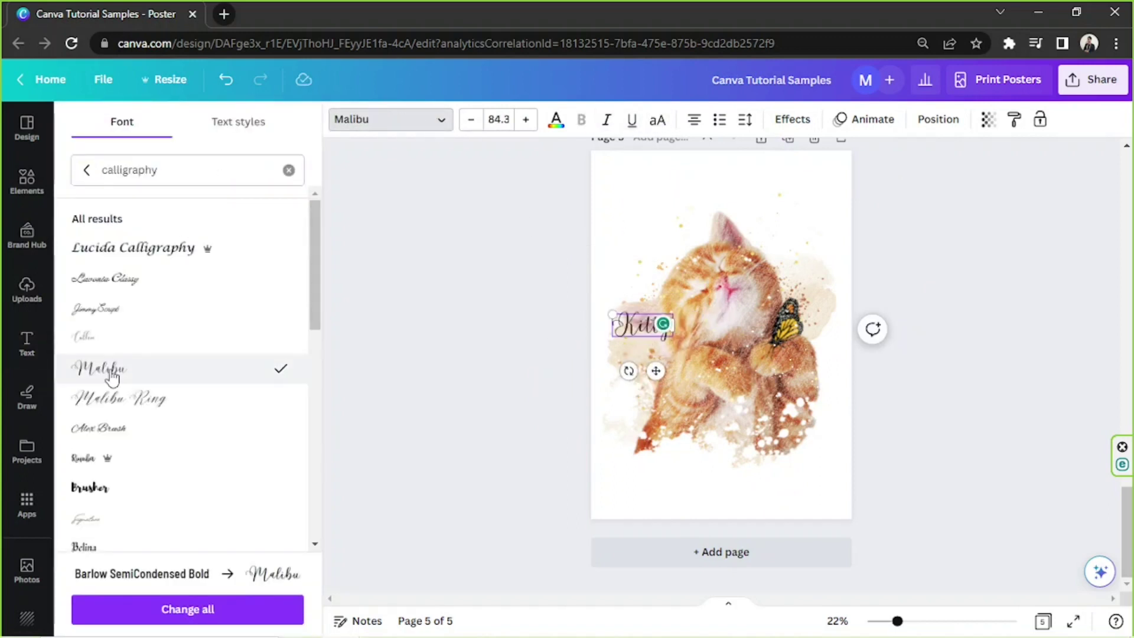
click(136, 461)
Enlarge the Kitty text to size 268 over the kitten's lower body and color it dark brown.
drag(655, 336, 781, 405)
drag(703, 453, 705, 249)
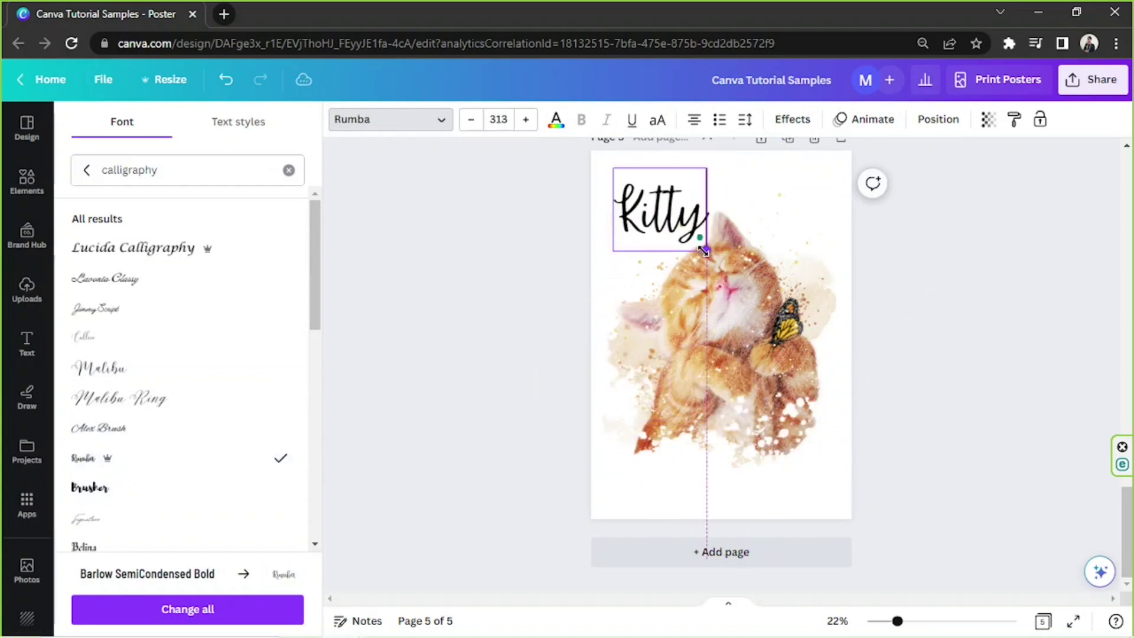
click(556, 120)
click(86, 250)
click(786, 417)
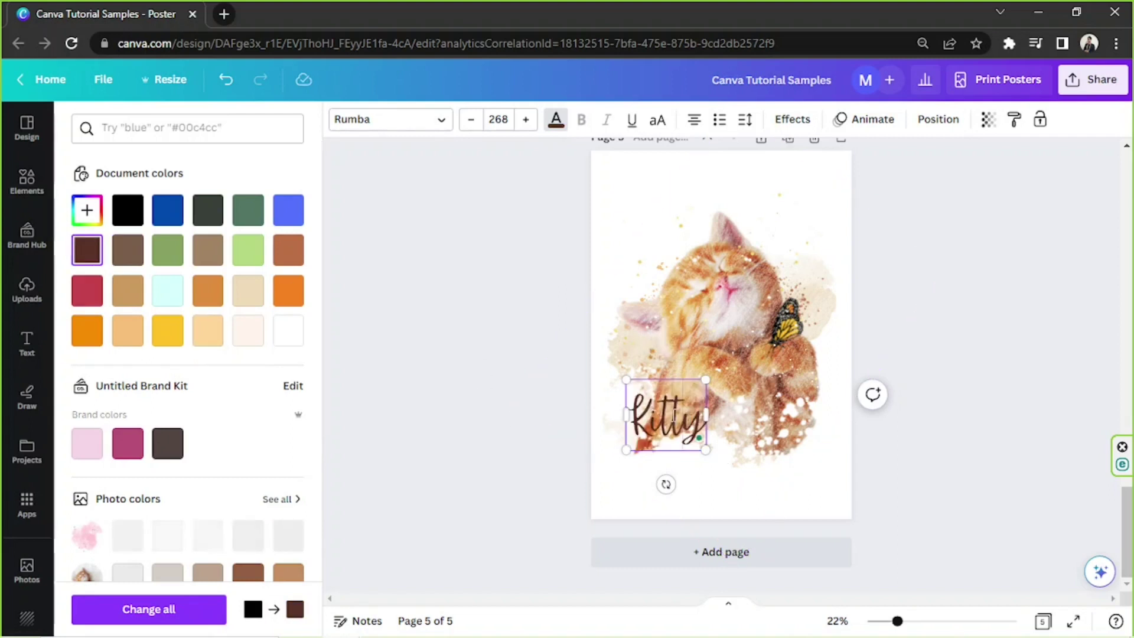
Try orange, white, light peach and rust brown as colors for the Kitty text.
scroll(233, 405, down, 3)
scroll(281, 417, up, 3)
click(288, 250)
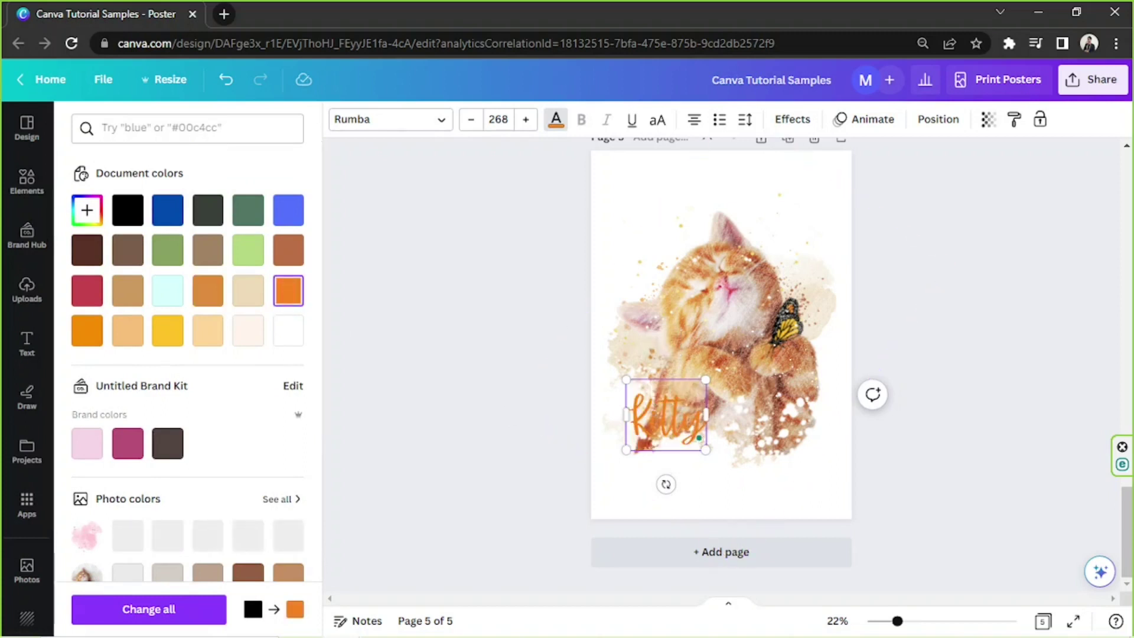
click(278, 332)
drag(675, 444, 704, 400)
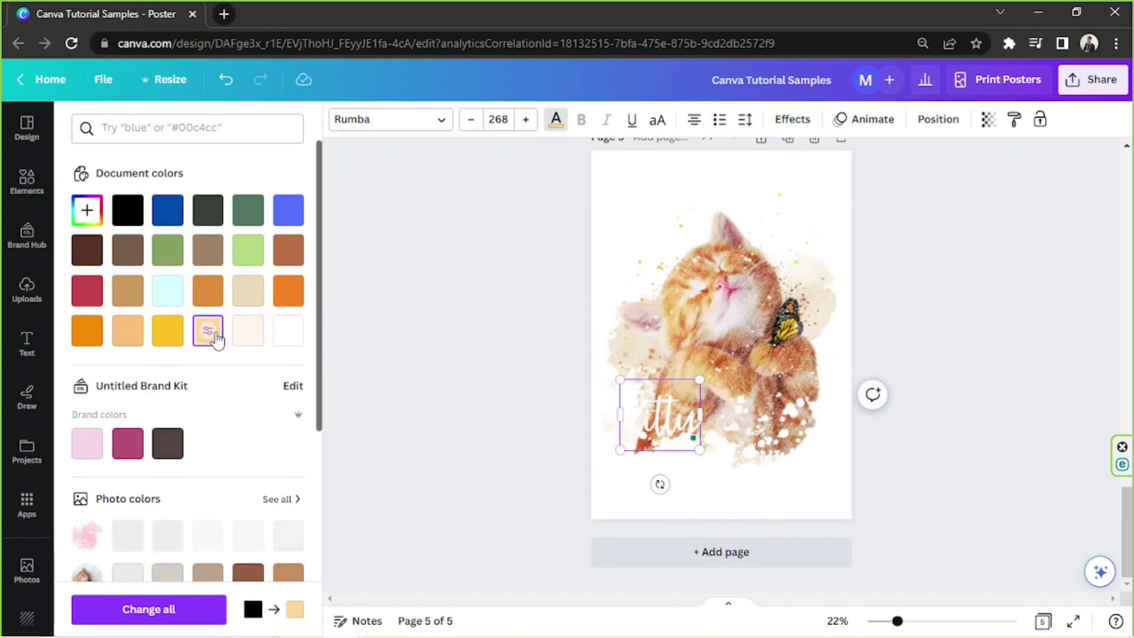
double_click(694, 444)
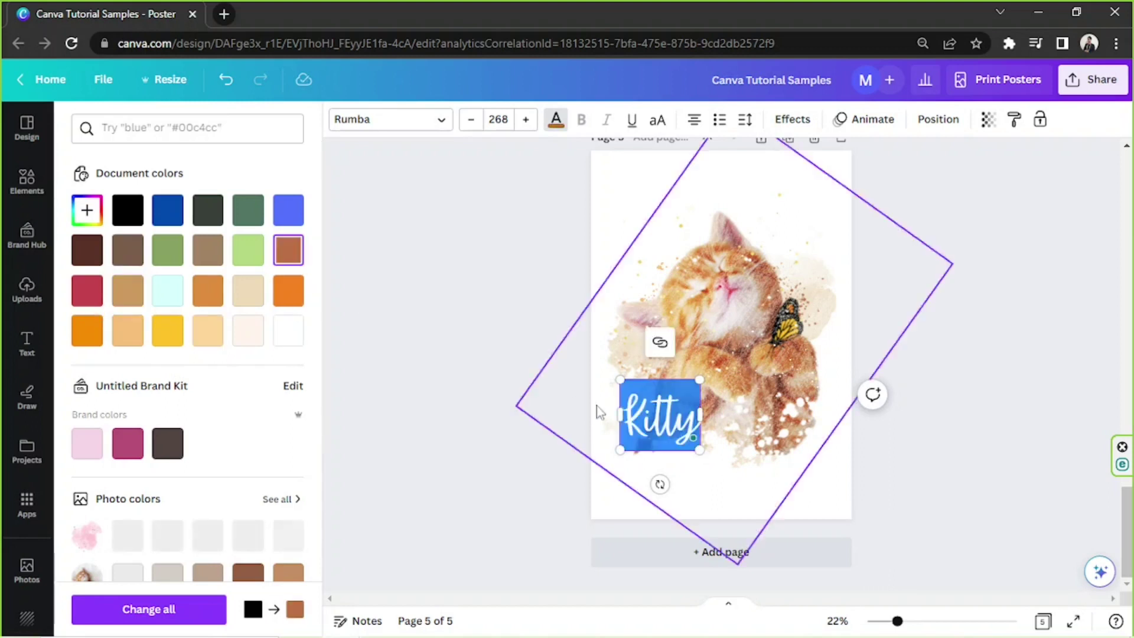
Restore dark brown as the color of the Kitty text.
double_click(670, 428)
click(84, 254)
click(871, 432)
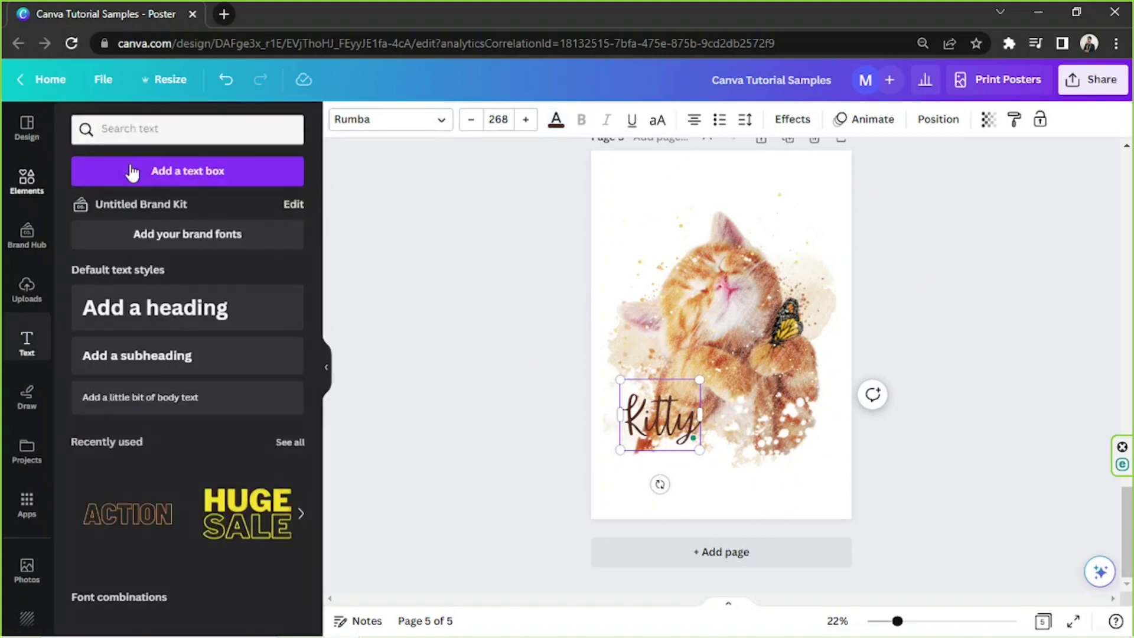
Search the graphic elements for "paws" and look through the designs for a suitable decoration.
text(paws)
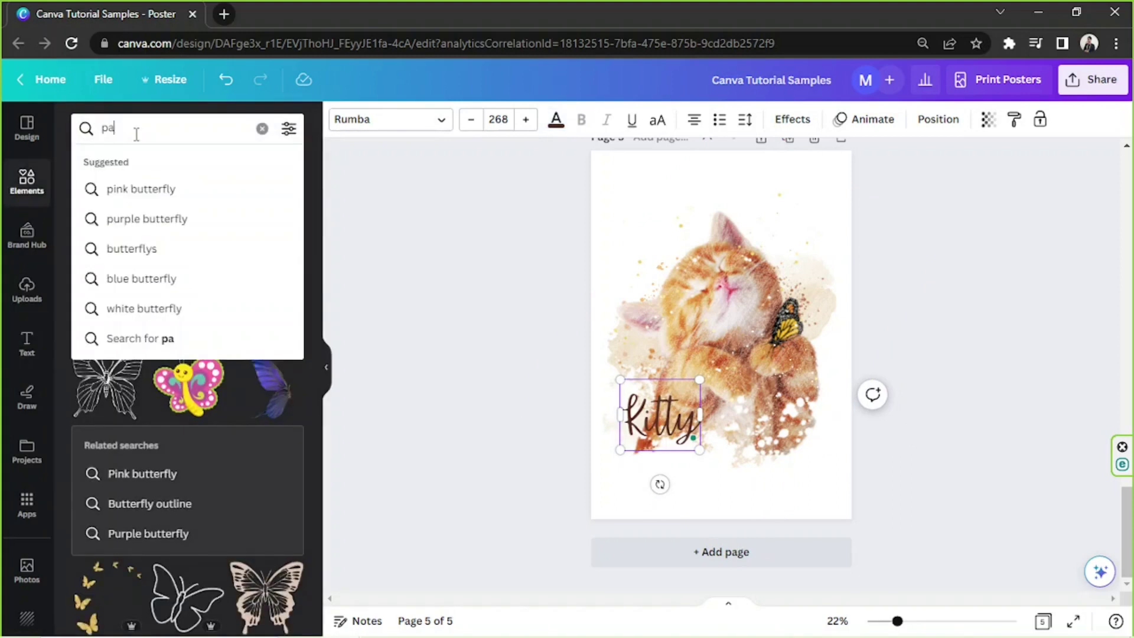
key(Return)
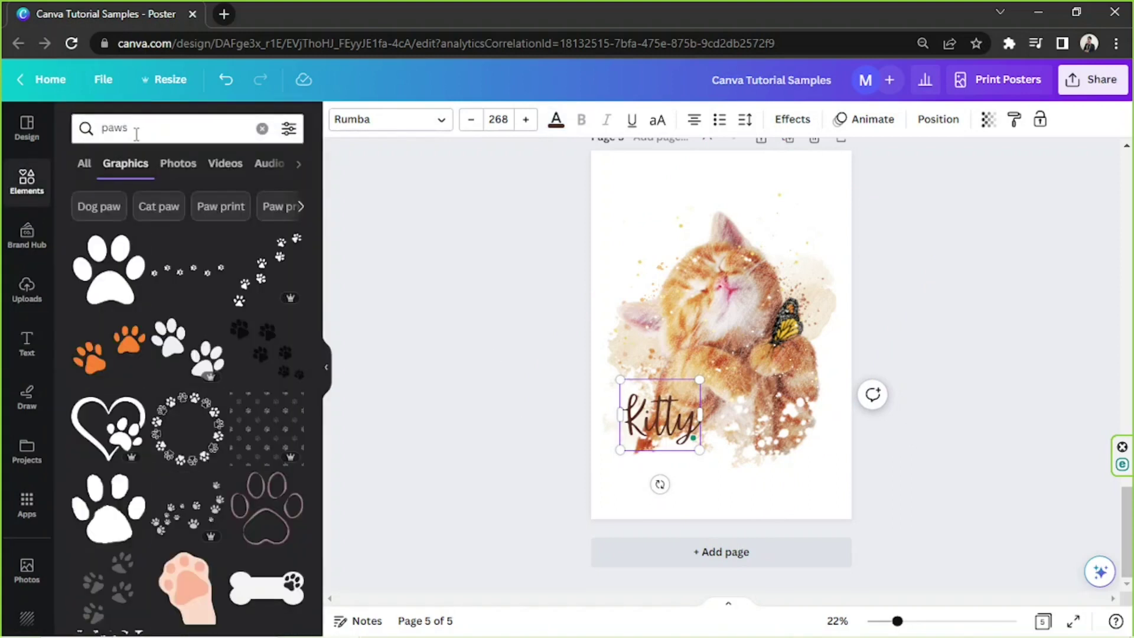
scroll(247, 429, down, 10)
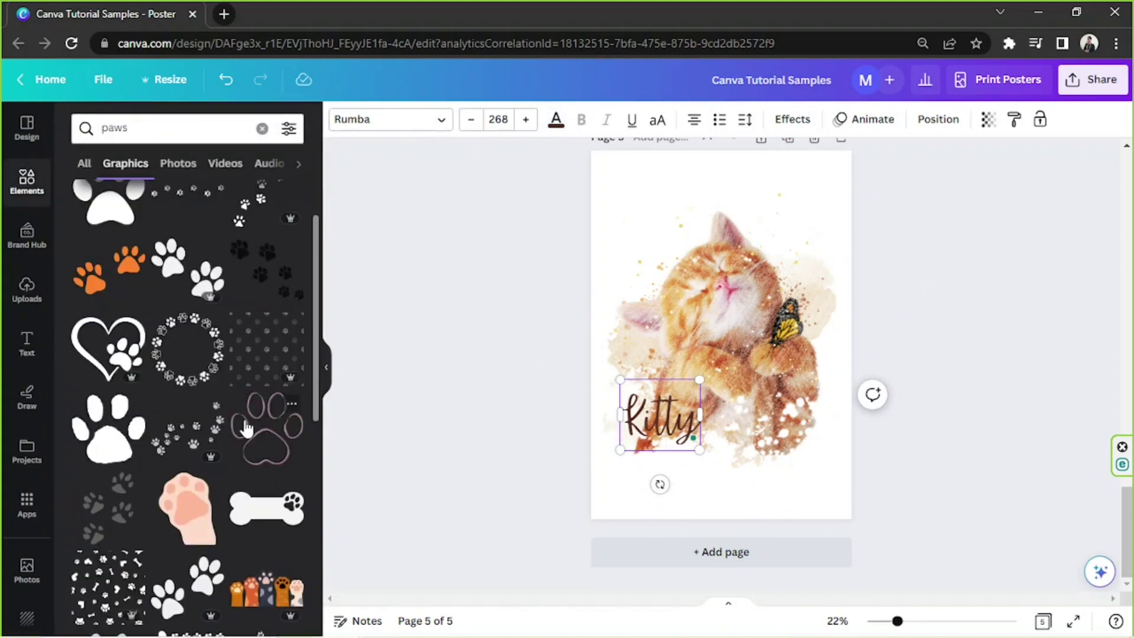
scroll(246, 428, down, 10)
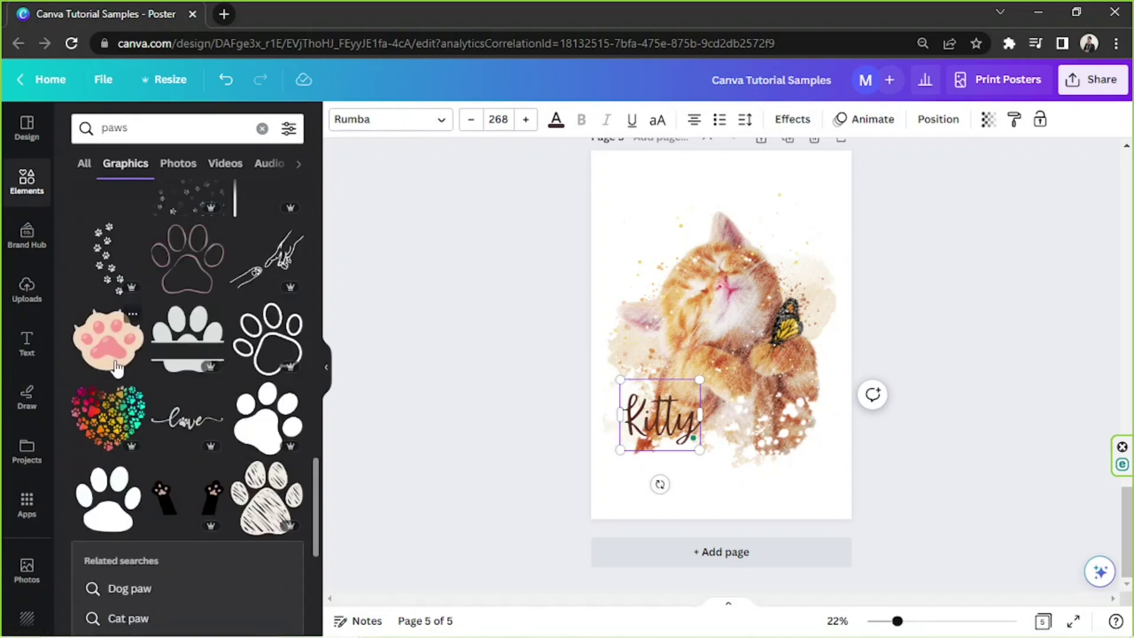
scroll(116, 367, down, 5)
Search the graphic elements for "heart" and browse the designs for a suitable decoration.
click(119, 128)
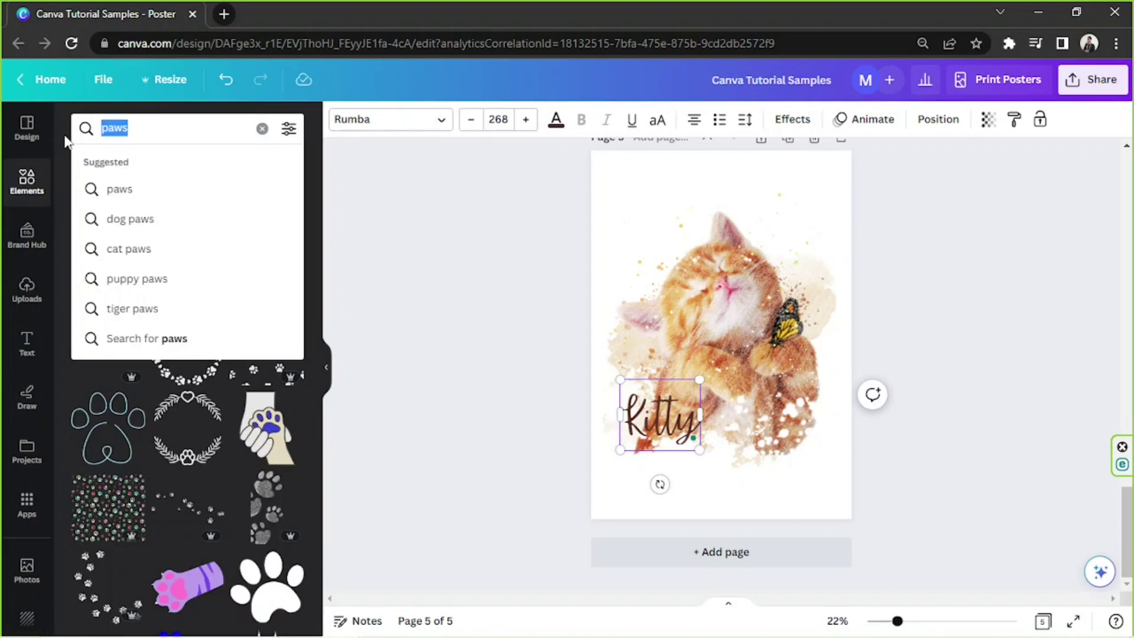
text(heart)
key(Return)
scroll(224, 494, down, 7)
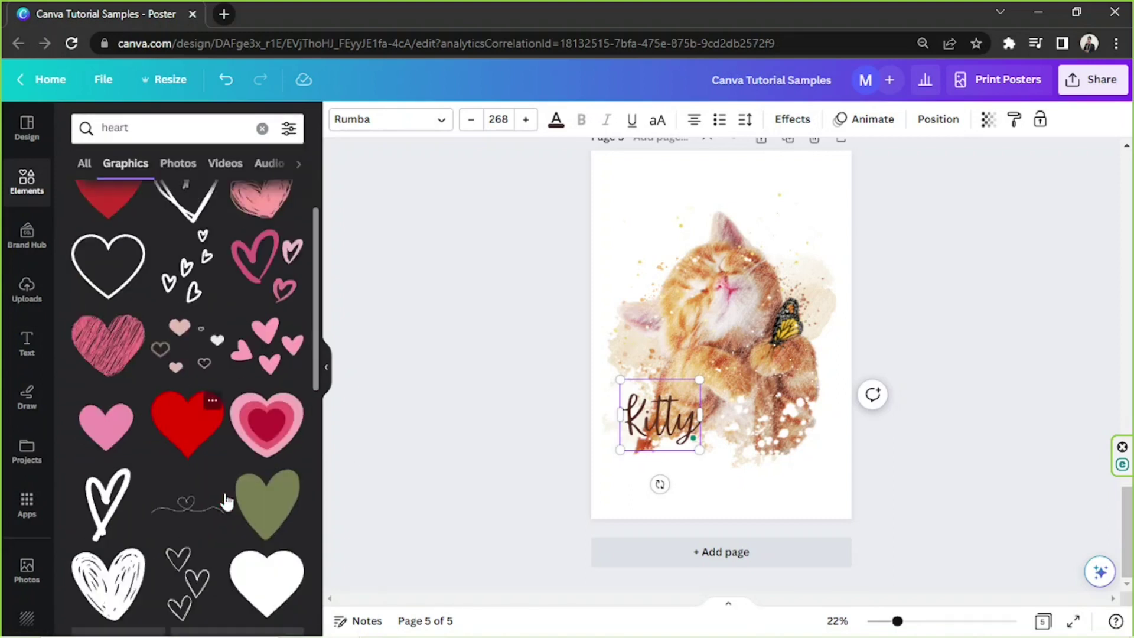
scroll(235, 482, down, 6)
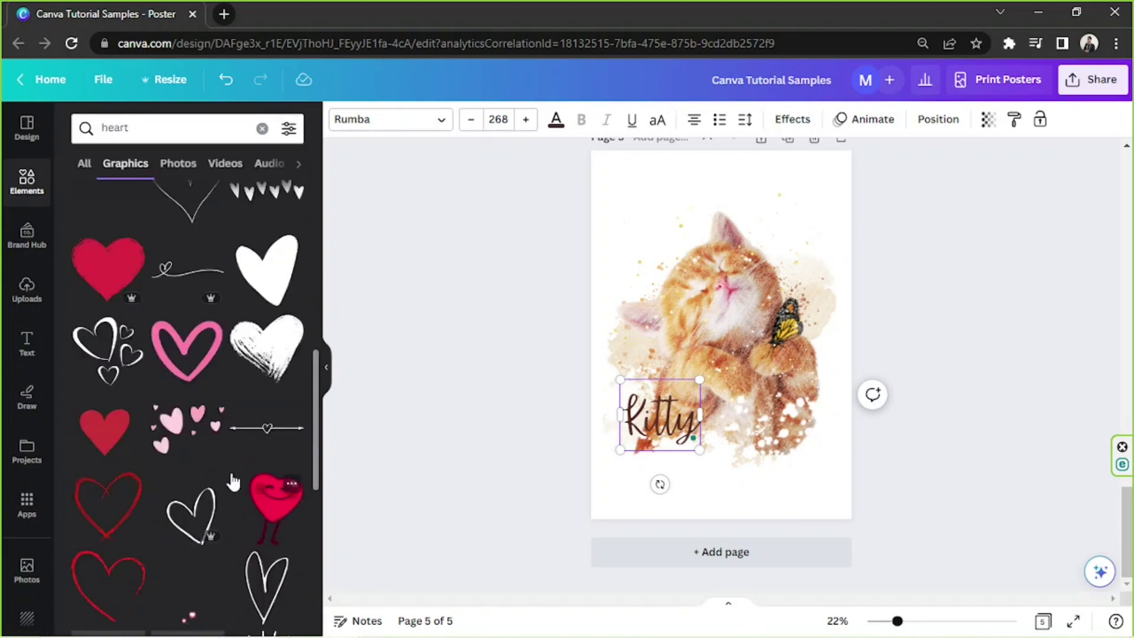
Add the pale pink hand-drawn heart outline from the heart graphics and recolor it dark brown to match the Kitty text.
scroll(265, 371, down, 8)
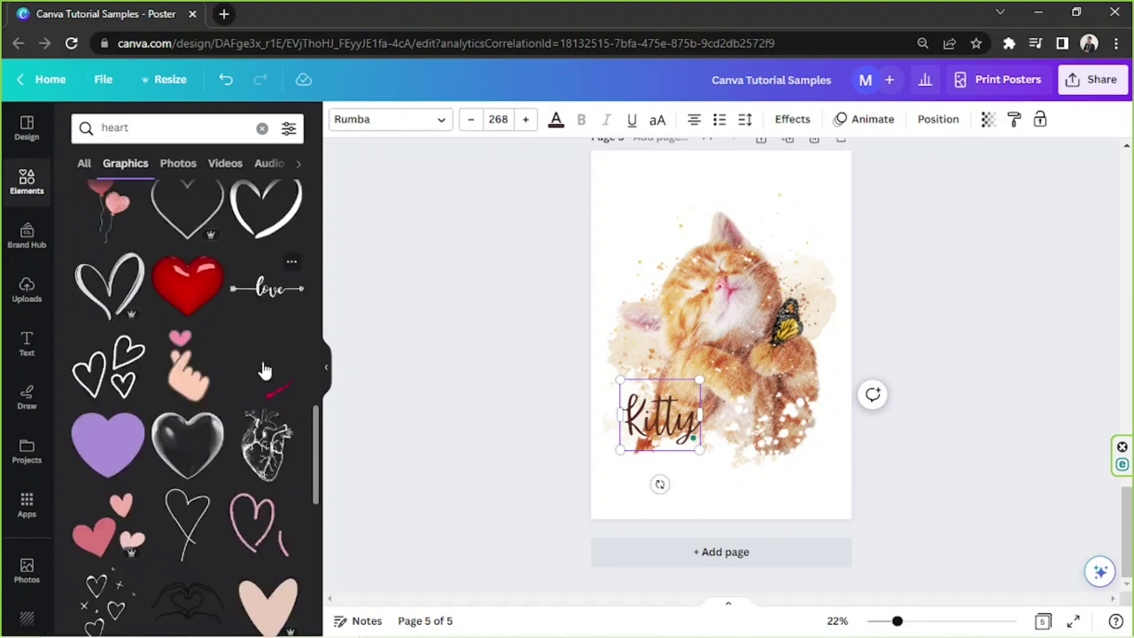
click(184, 351)
click(341, 119)
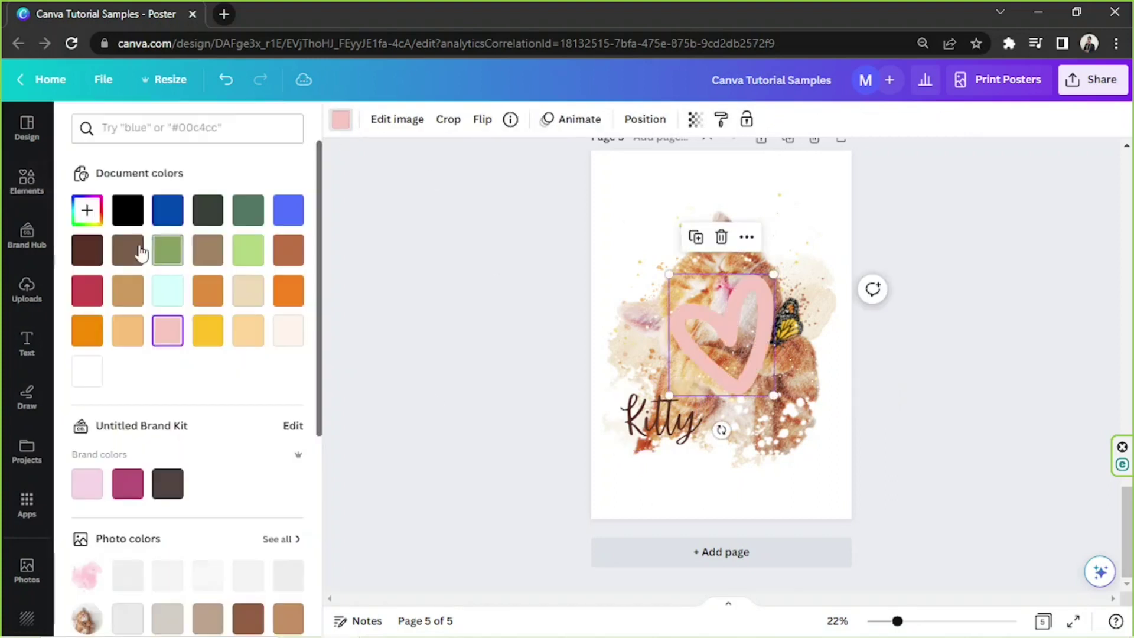
click(87, 250)
Shrink and tilt the brown heart outline and place it at the upper end of the y in Kitty.
drag(899, 621, 930, 621)
drag(596, 206, 683, 589)
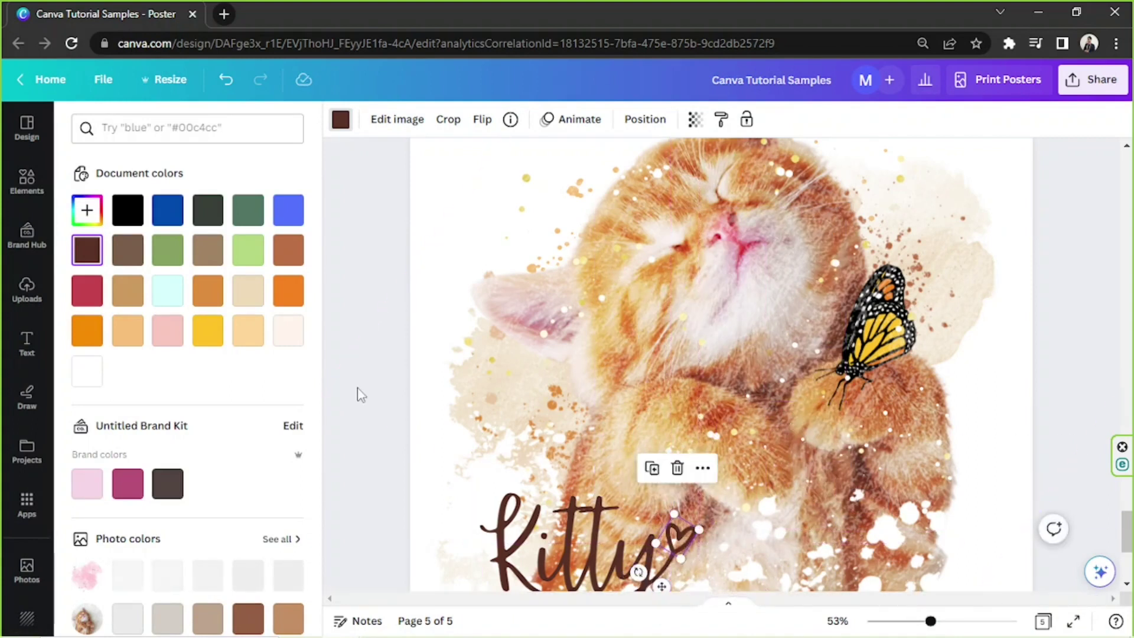
click(361, 395)
drag(930, 620, 923, 621)
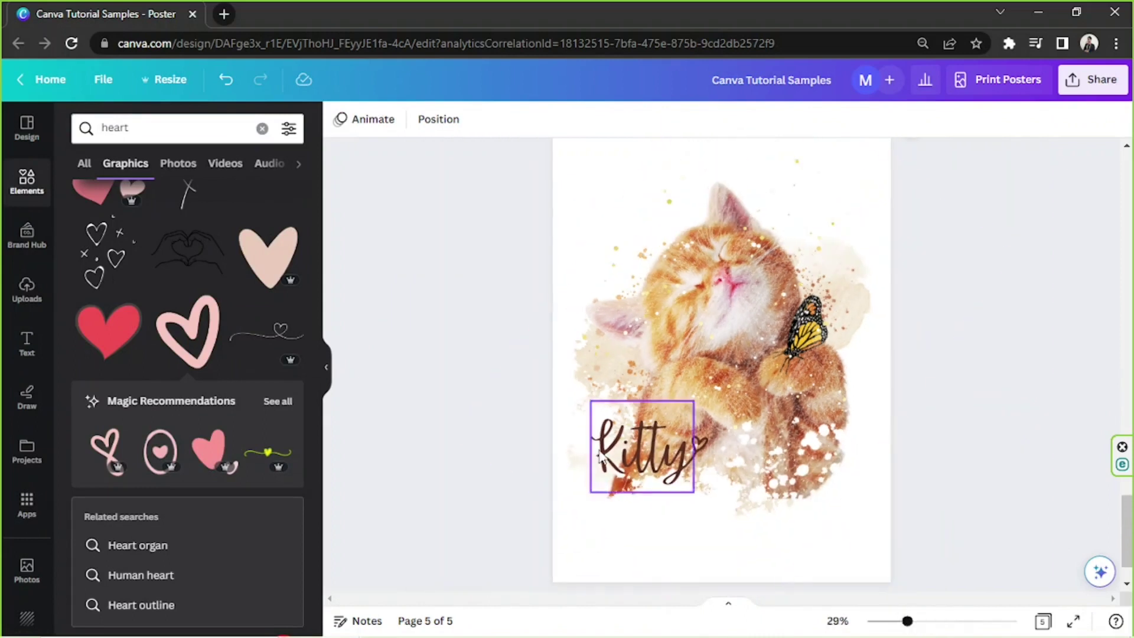
Send the Kitty text and the small heart backward one layer each so the white scratch texture overlays them.
click(644, 449)
click(938, 119)
click(275, 168)
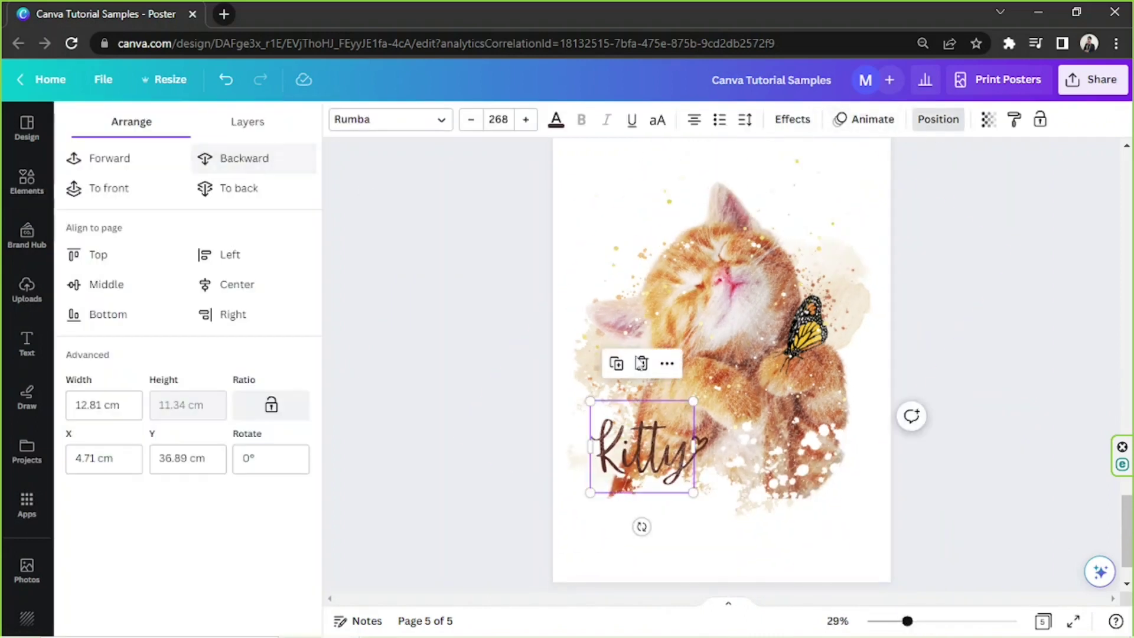
click(699, 445)
click(273, 159)
click(1033, 354)
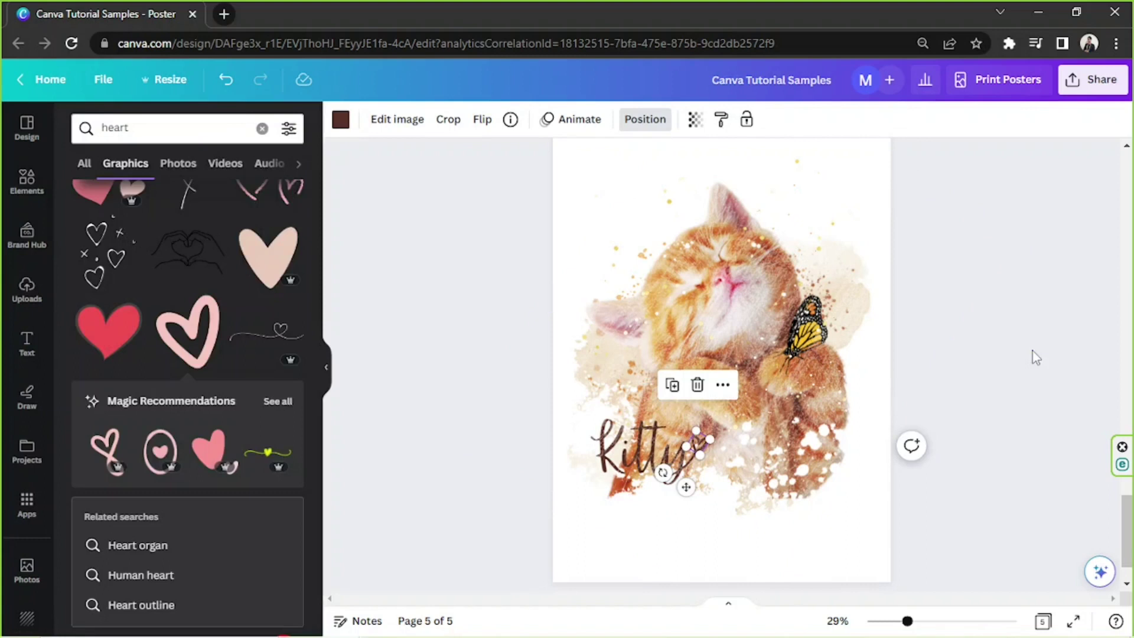
Select all the kitten artwork elements together, scale them down slightly and reposition them on the page.
scroll(1038, 339, up, 1)
scroll(1038, 339, down, 1)
drag(500, 216, 914, 562)
scroll(914, 562, down, 1)
drag(1022, 580, 1007, 563)
scroll(915, 499, up, 1)
scroll(918, 499, down, 1)
mouse_move(817, 427)
mouse_down()
mouse_move(832, 439)
mouse_move(823, 427)
mouse_up()
click(1046, 470)
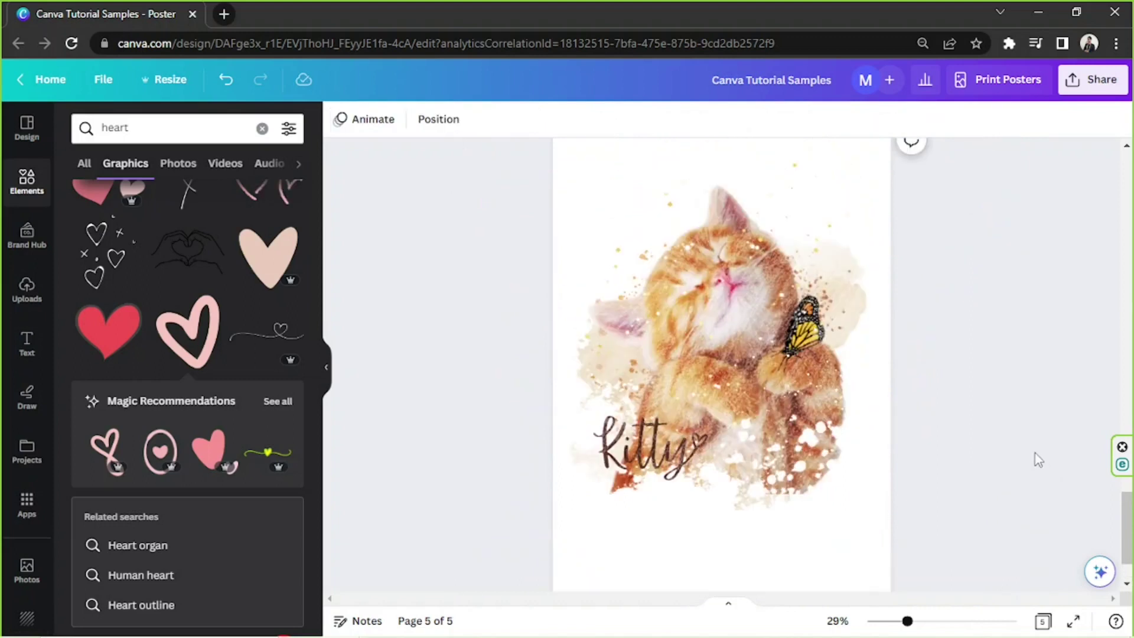